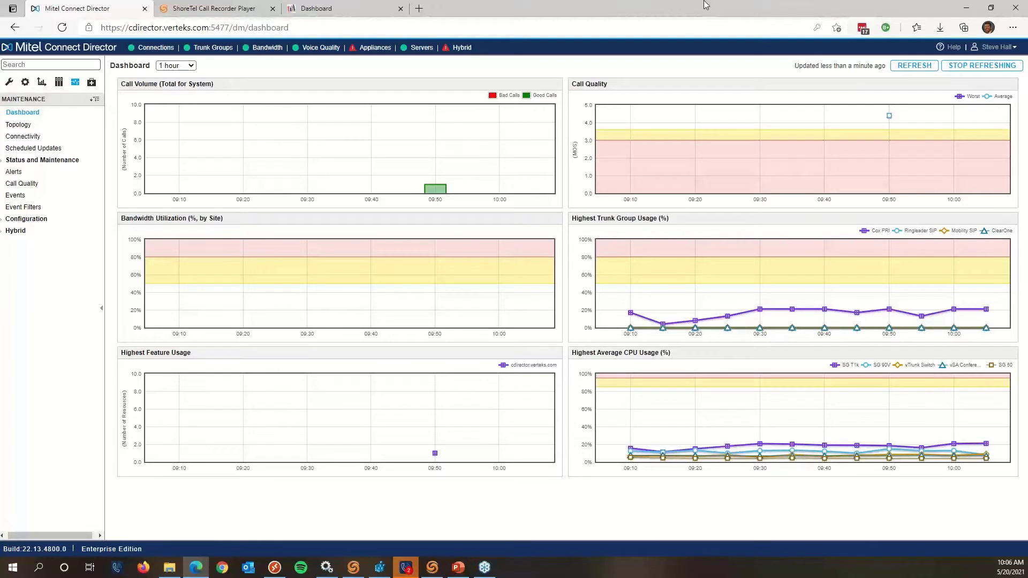
Open the z Call Recorder user's details from the administration user list
left_click(9, 82)
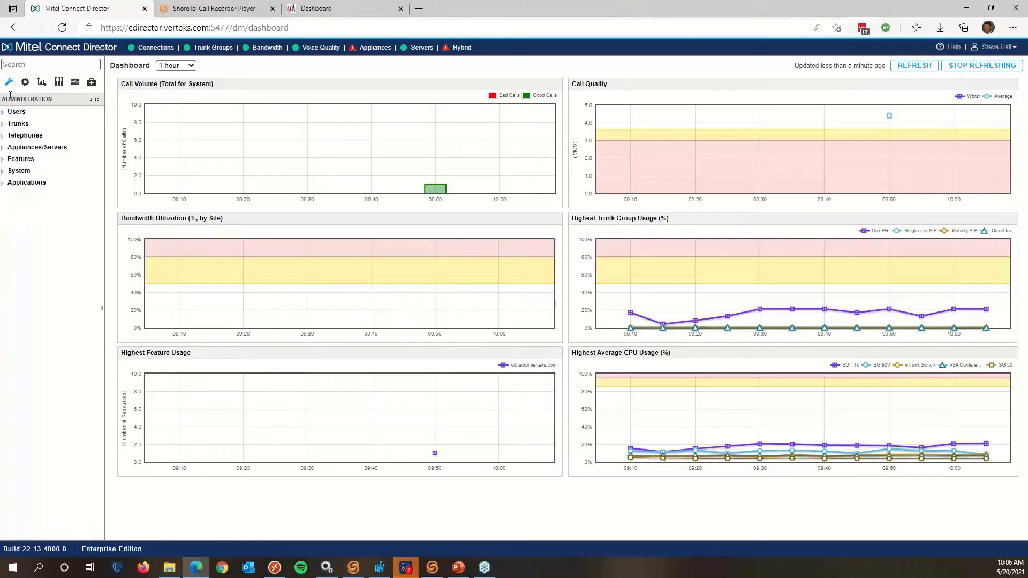
left_click(13, 114)
left_click(25, 124)
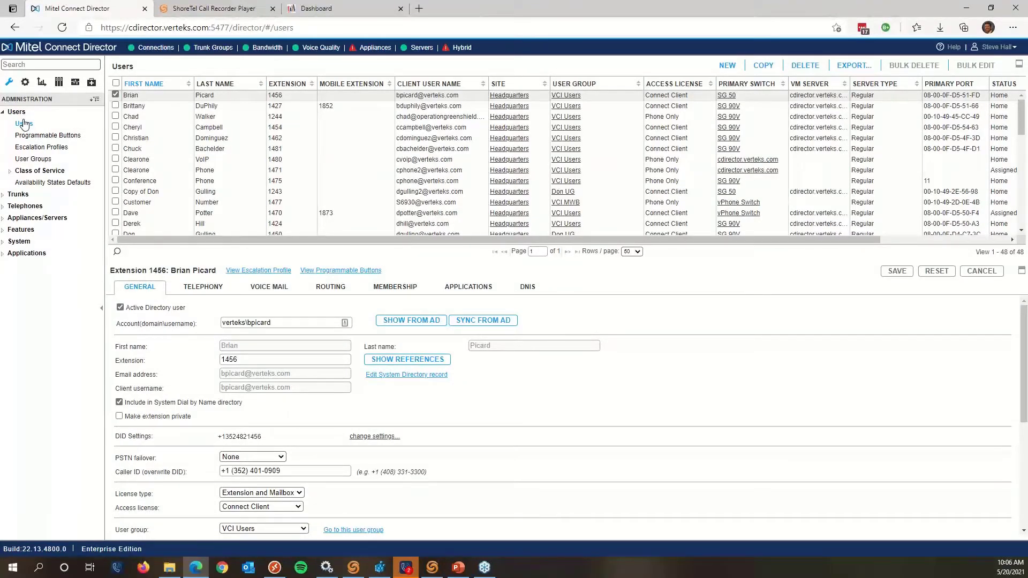
scroll(145, 155, "down", 3)
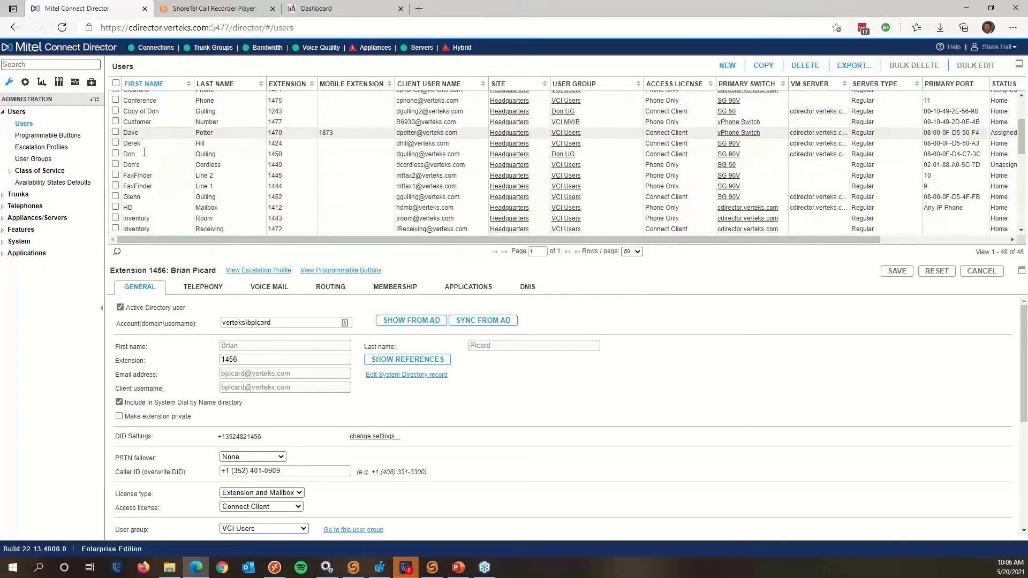
scroll(145, 155, "down", 5)
left_click(146, 230)
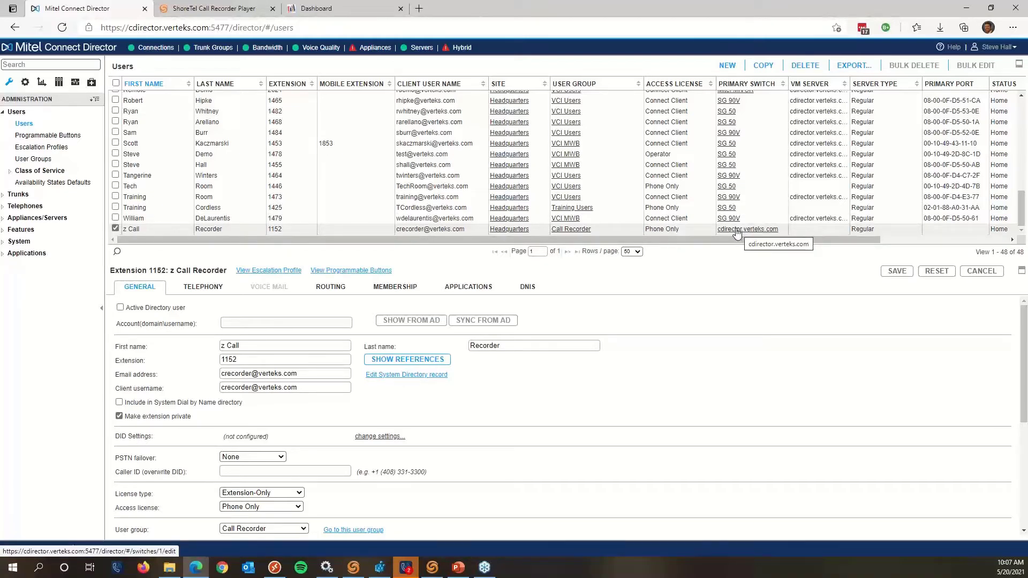
Check the z Call Recorder user's access license and assigned user group
left_click_drag(652, 231, 679, 231)
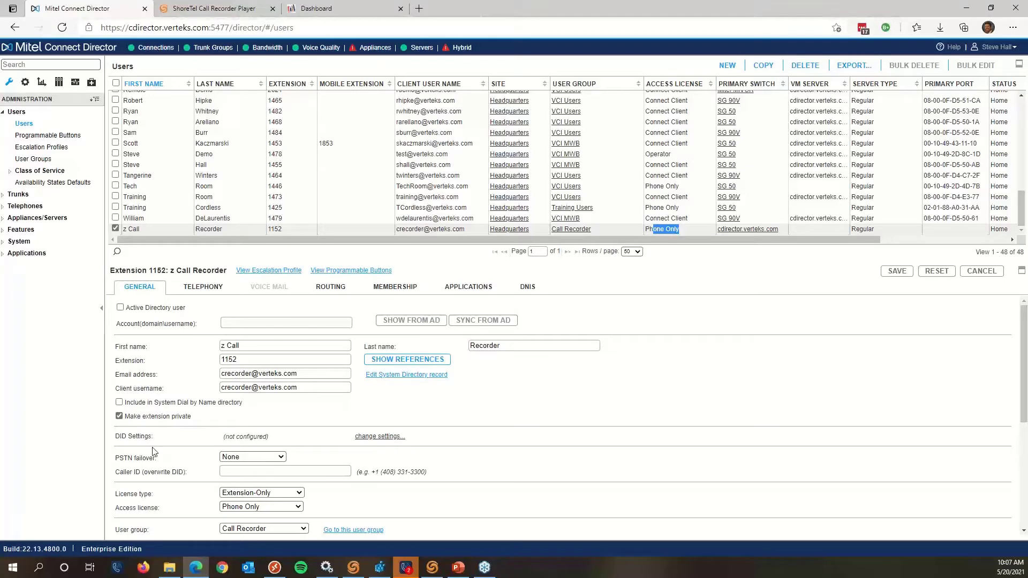
scroll(159, 451, "down", 2)
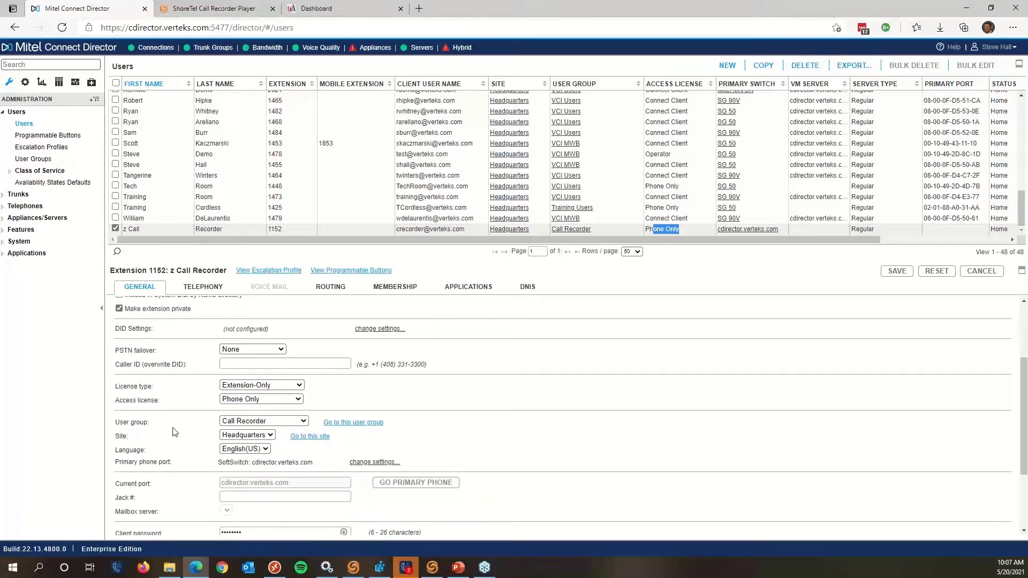
left_click_drag(124, 423, 263, 425)
Open the Call Recorder user group's telephony class of service and check its permission to record other's calls
left_click(38, 171)
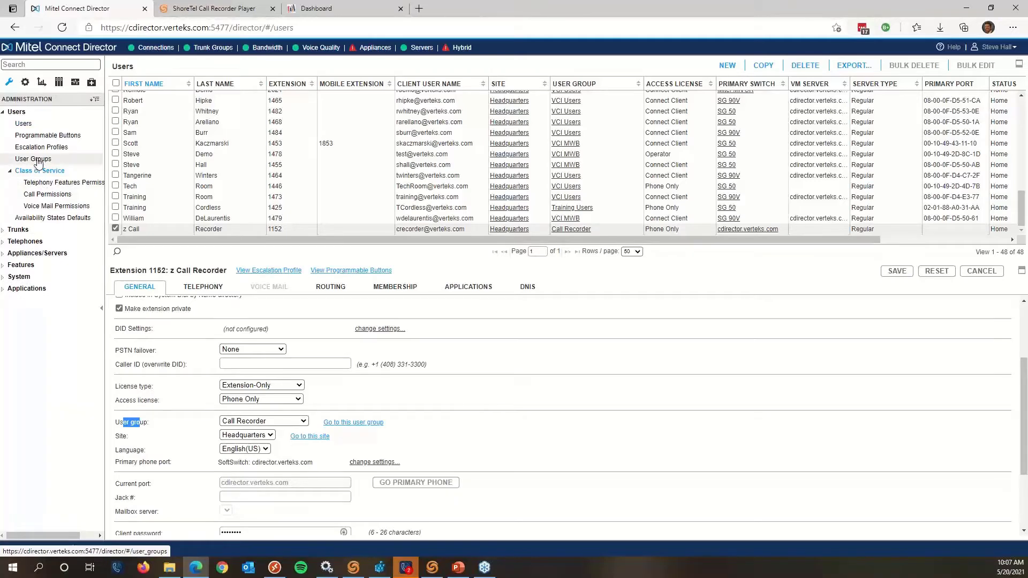
left_click(34, 158)
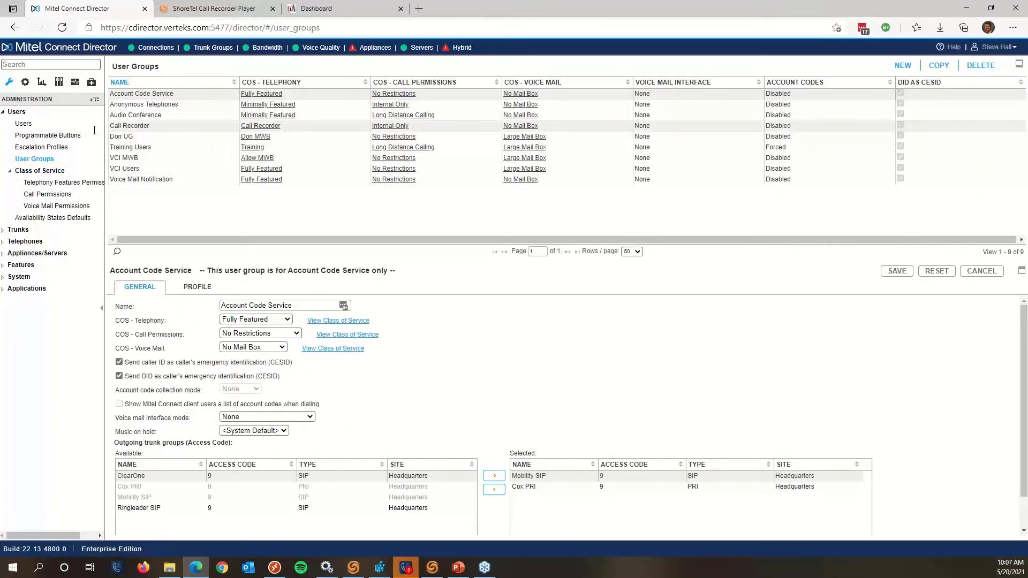
left_click(267, 126)
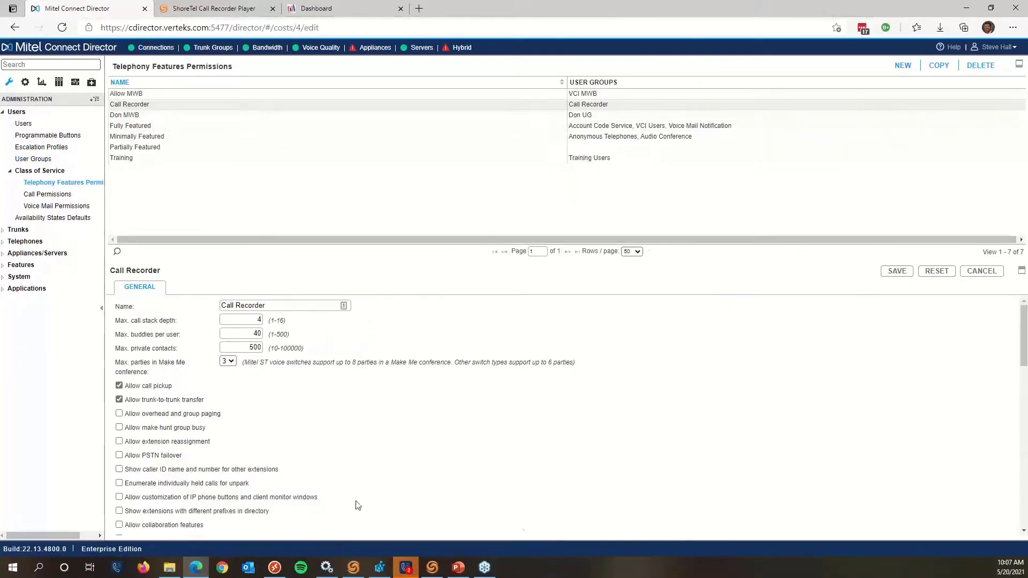
scroll(418, 468, "down", 1)
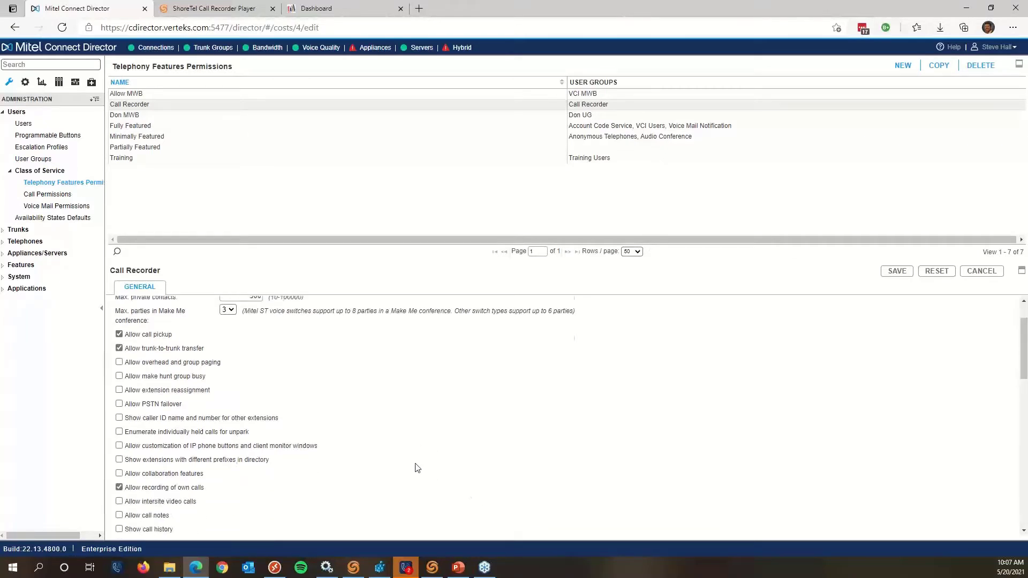
scroll(417, 467, "down", 3)
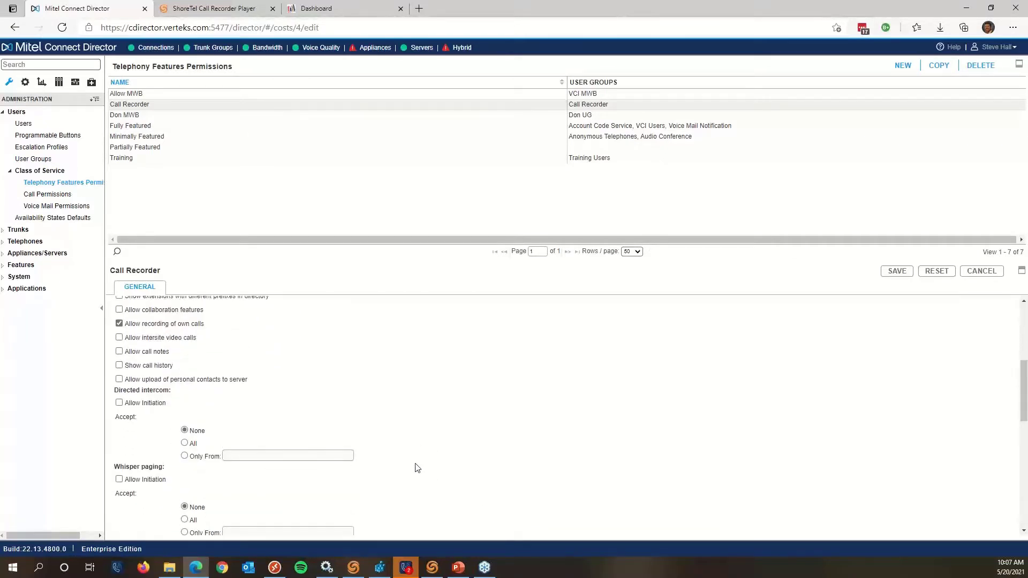
scroll(418, 468, "down", 5)
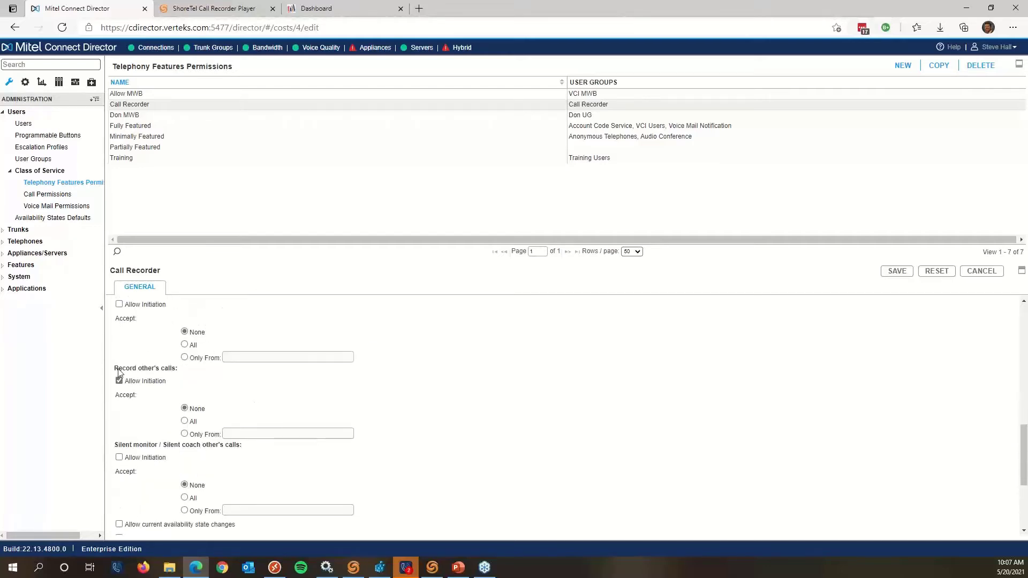
left_click_drag(118, 368, 160, 384)
From the user list, open the VCI Users group's Fully Featured telephony permissions and check who may record other's calls
left_click(30, 126)
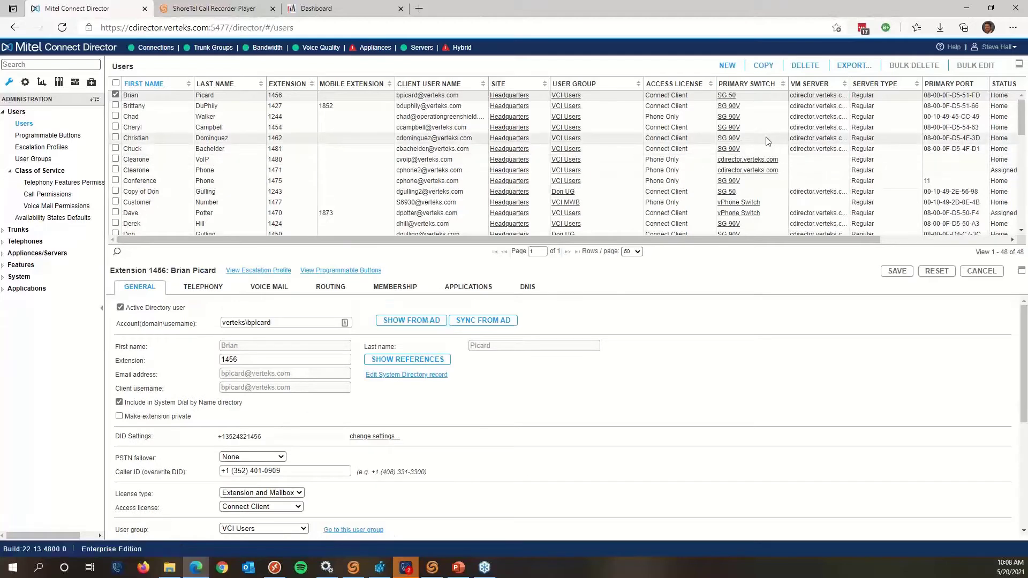
left_click(568, 130)
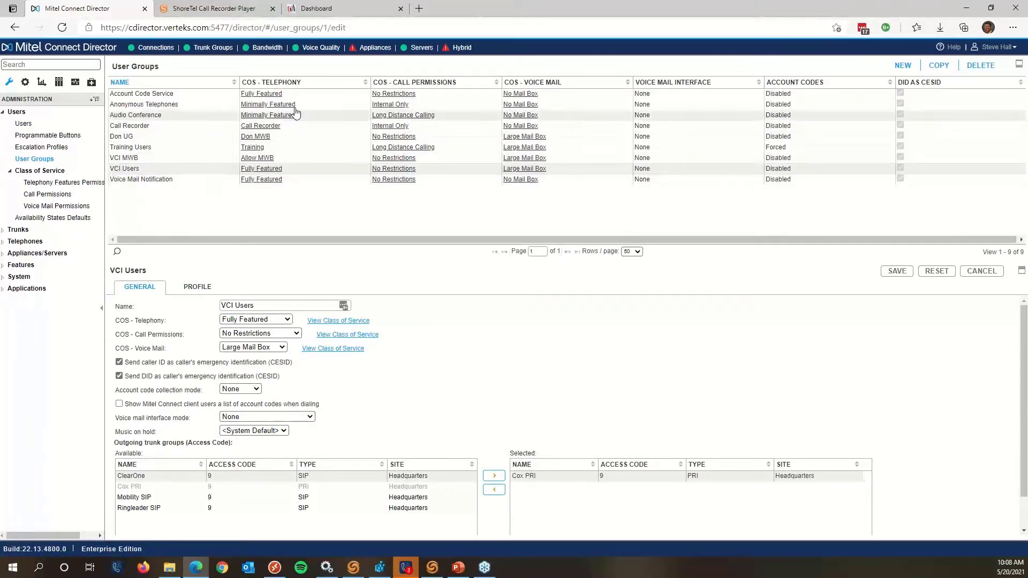
left_click(251, 170)
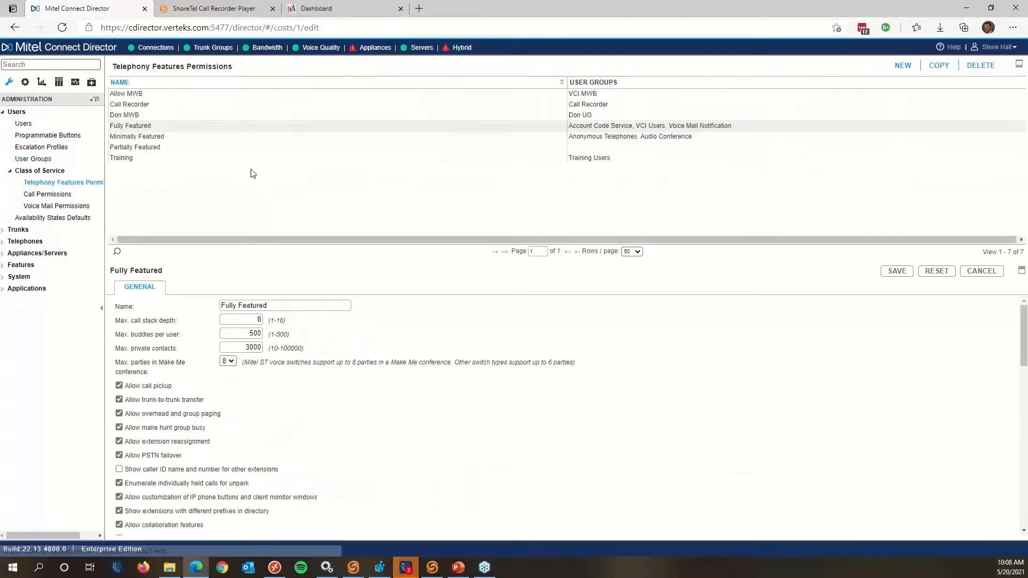
scroll(448, 474, "down", 15)
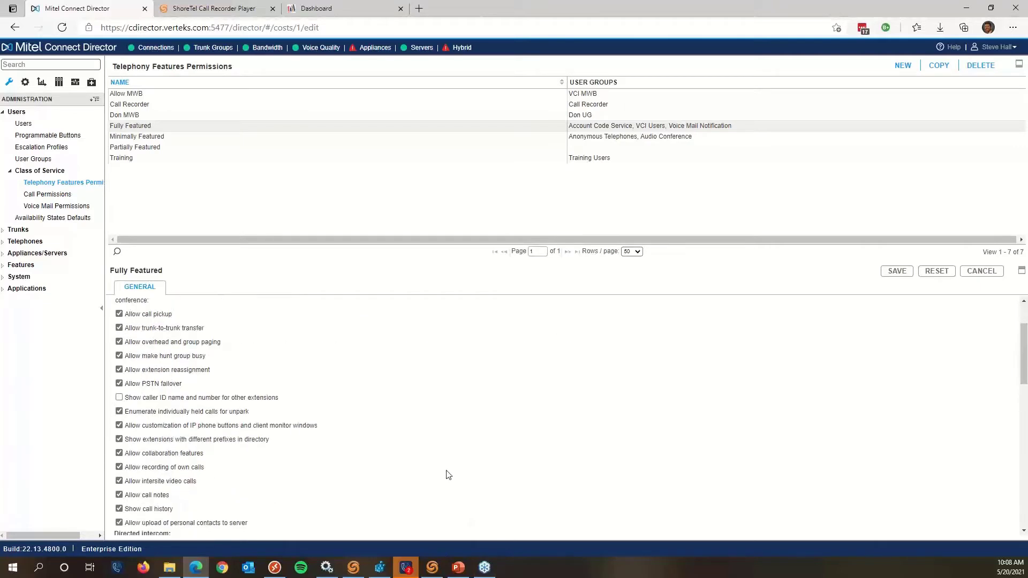
scroll(448, 474, "down", 2)
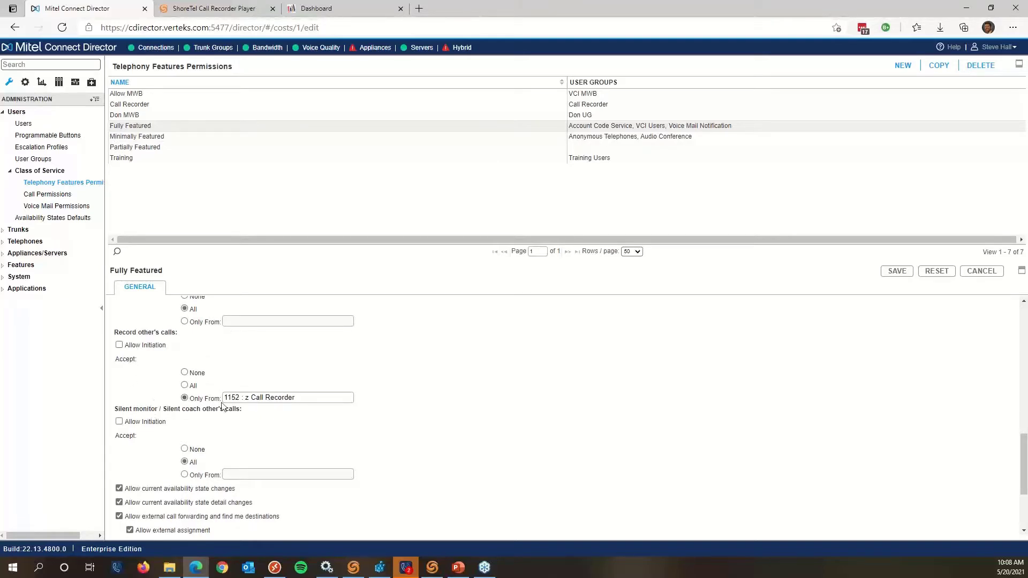
left_click_drag(226, 400, 314, 399)
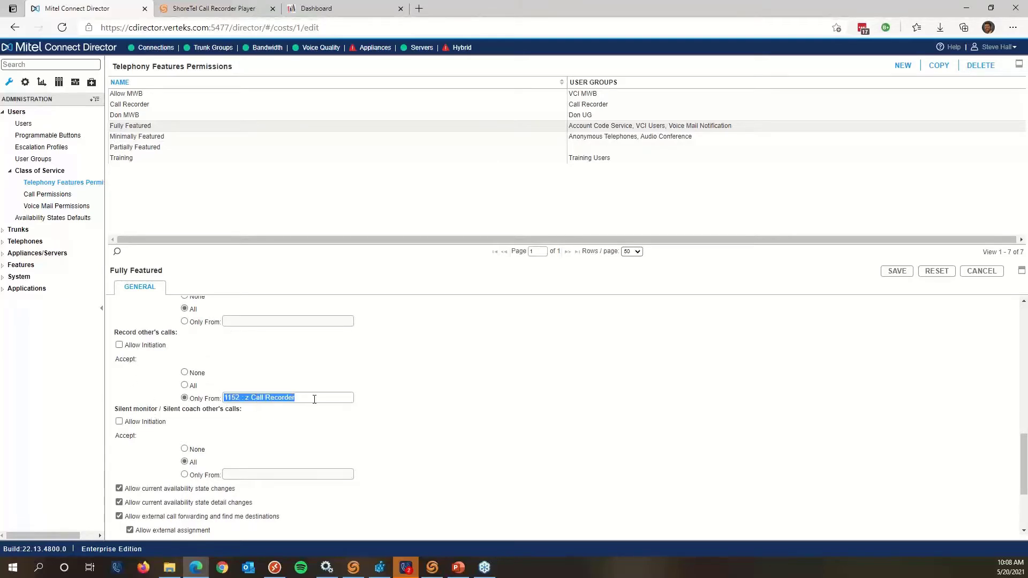
left_click(582, 407)
left_click_drag(293, 402, 229, 400)
Open the Call Recorder route point under call control and look at its available server choices
left_click(4, 266)
left_click(11, 301)
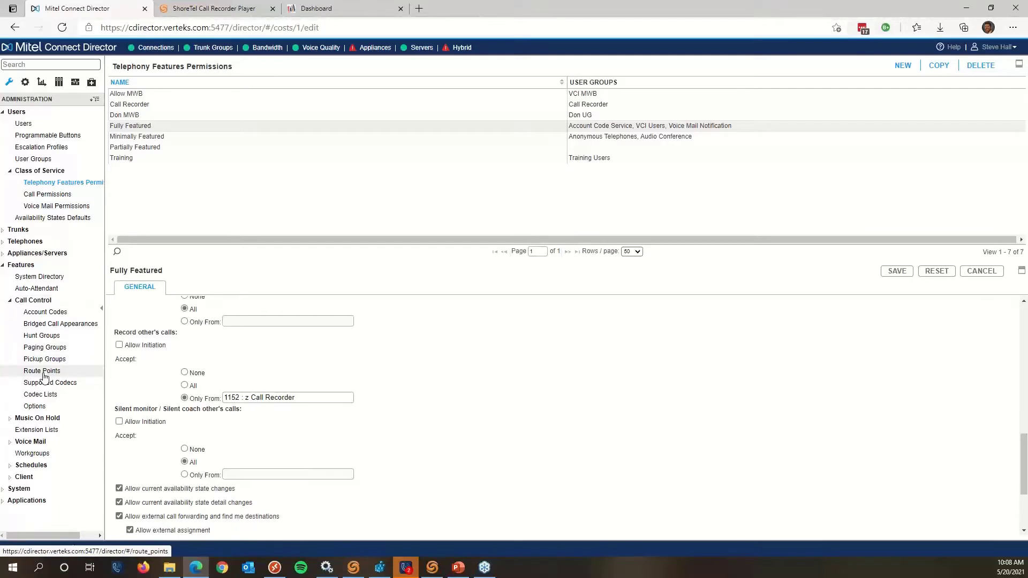
left_click(43, 372)
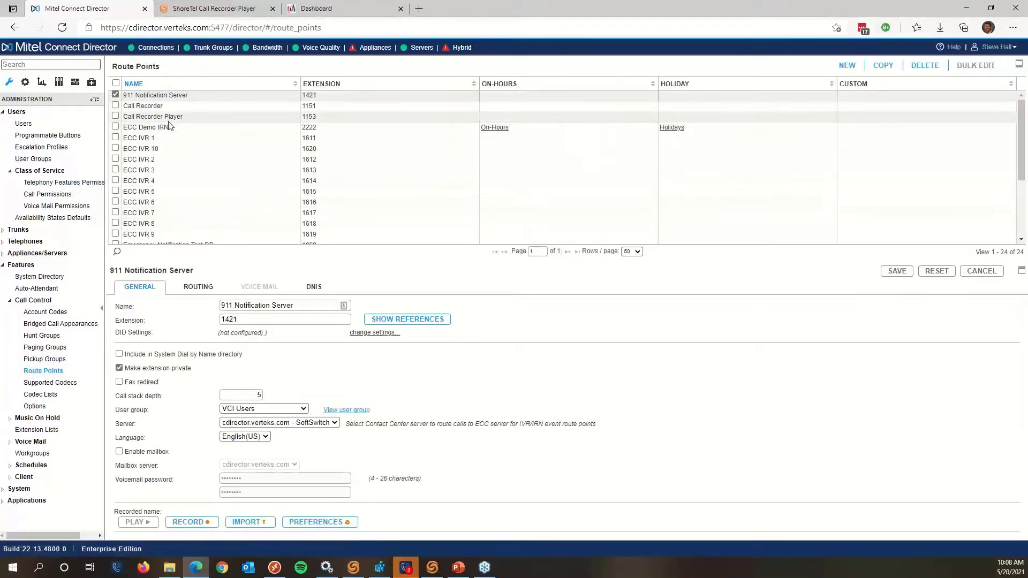
left_click(149, 106)
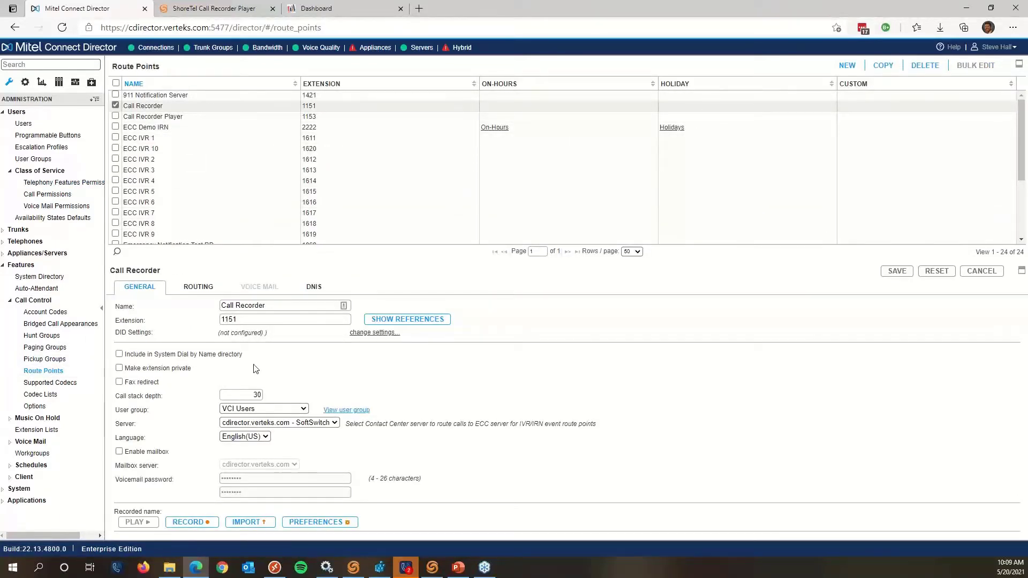
left_click(235, 427)
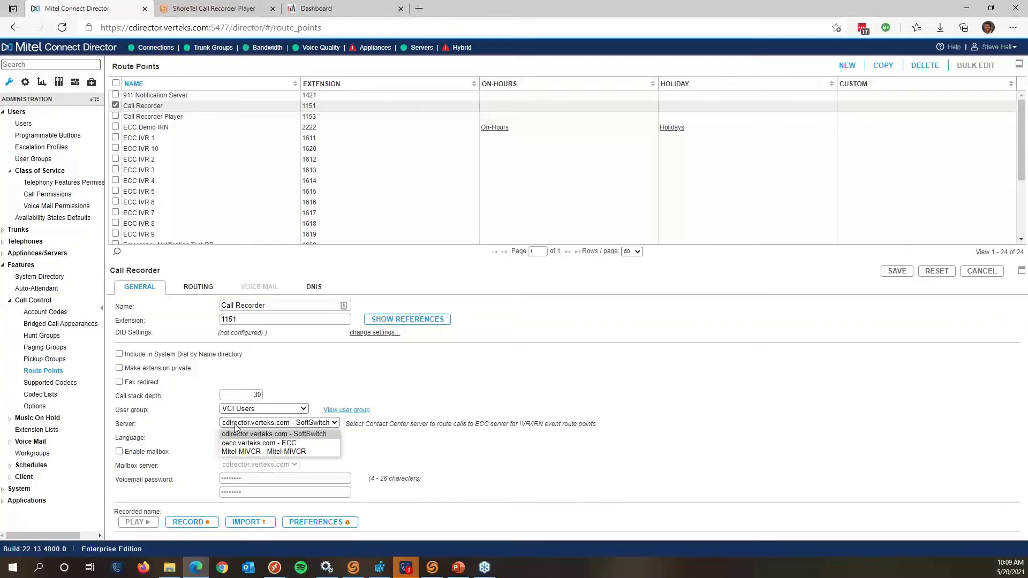
left_click(236, 427)
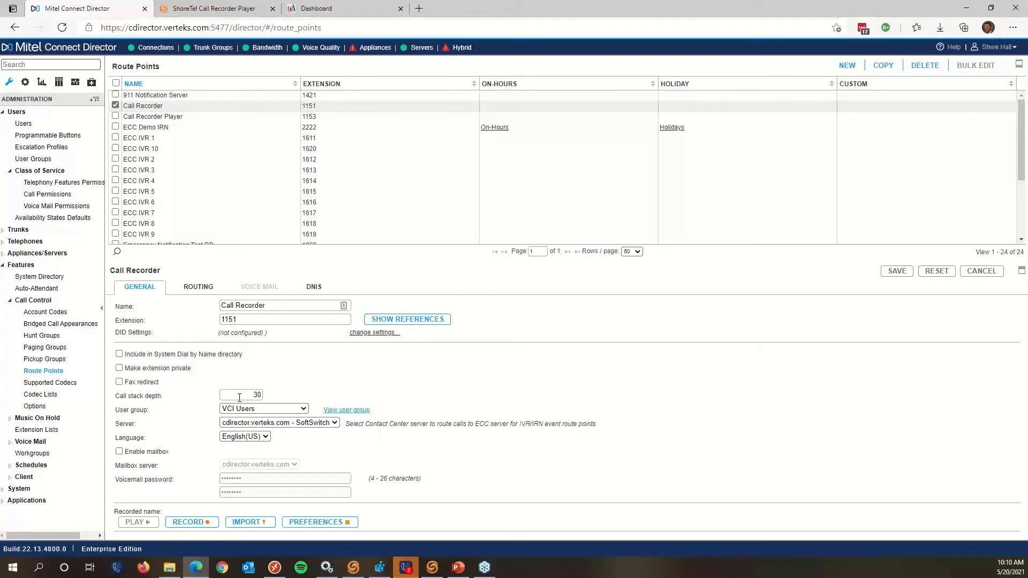
Minimize the browser, launch ShoreTel Call Recorder Admin from the desktop, and move its window near the desktop icons
left_click(972, 3)
left_click(101, 78)
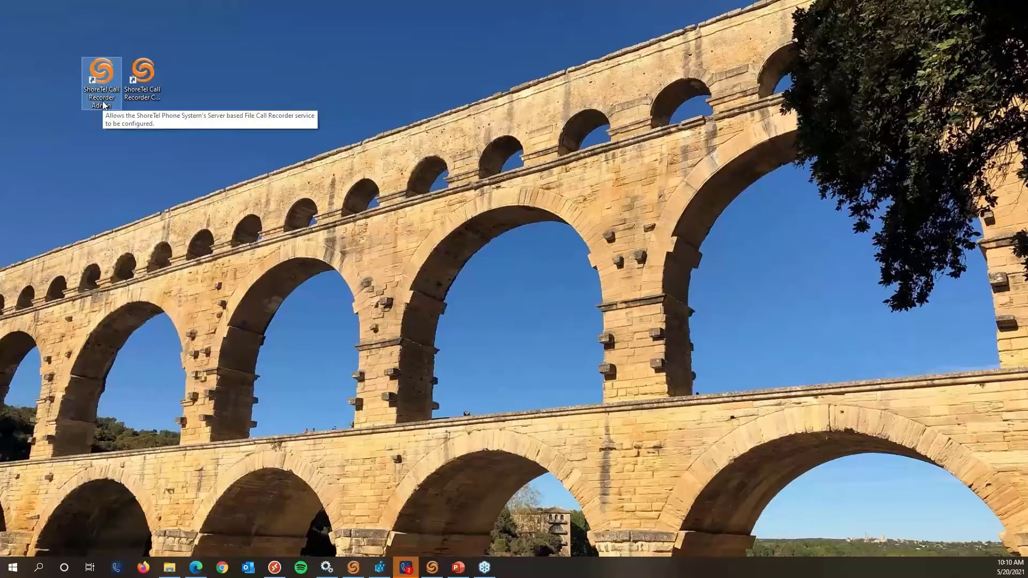
double_click(101, 78)
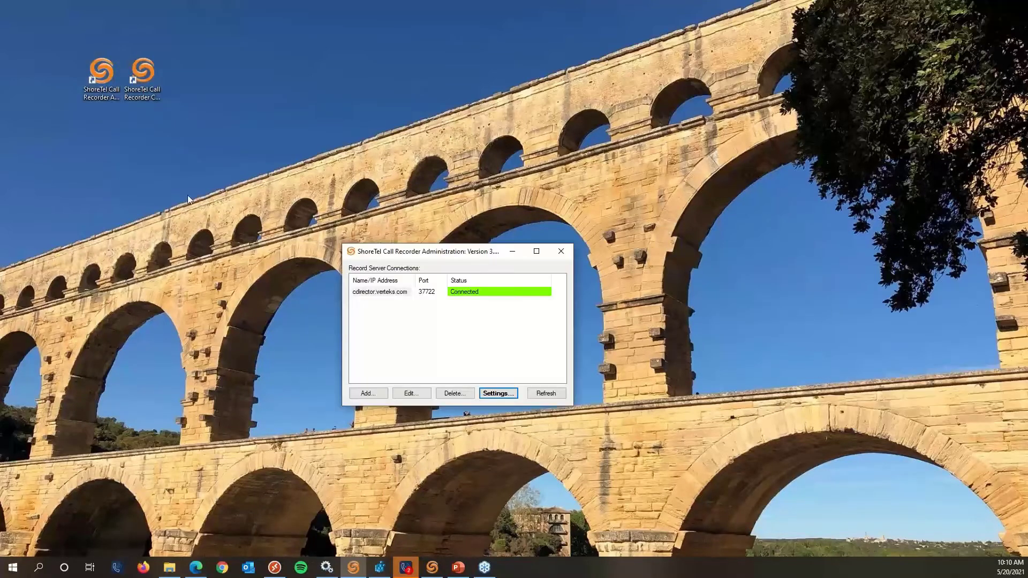
left_click_drag(403, 254, 273, 71)
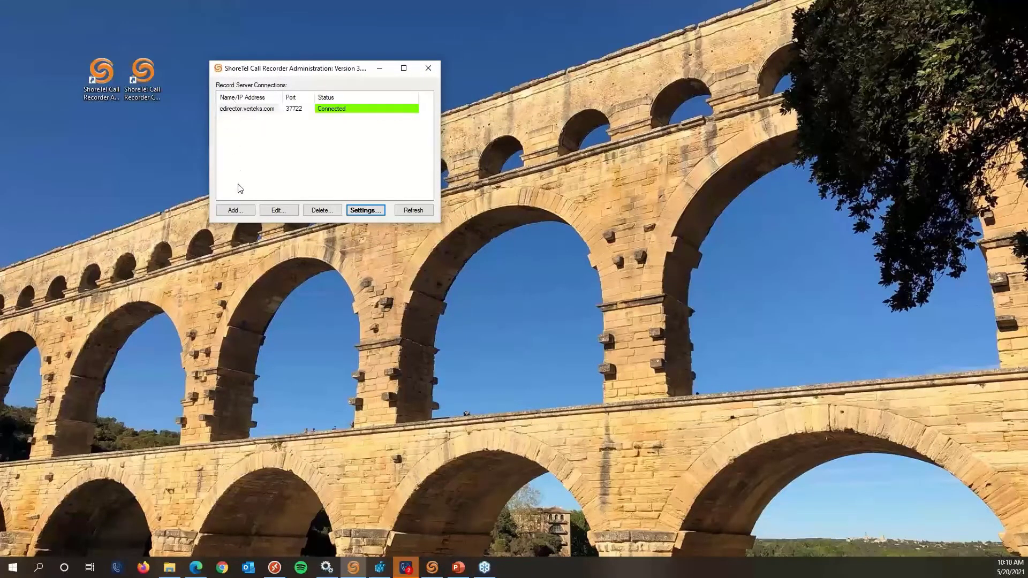
Open the settings of the cdirector.verteks.com record server connection and place the window beside the administration window
left_click(241, 112)
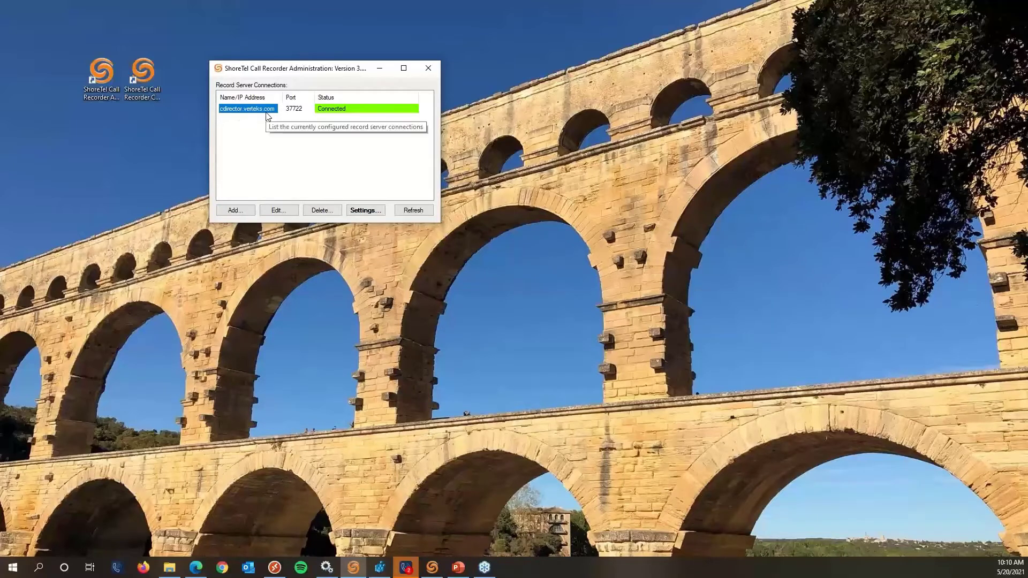
left_click(345, 113)
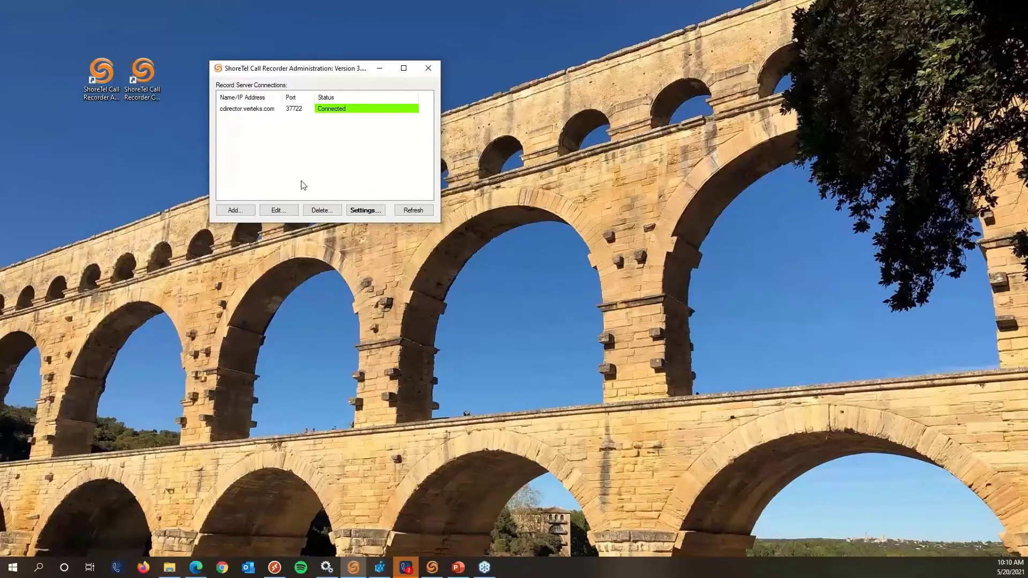
left_click(239, 110)
left_click(368, 212)
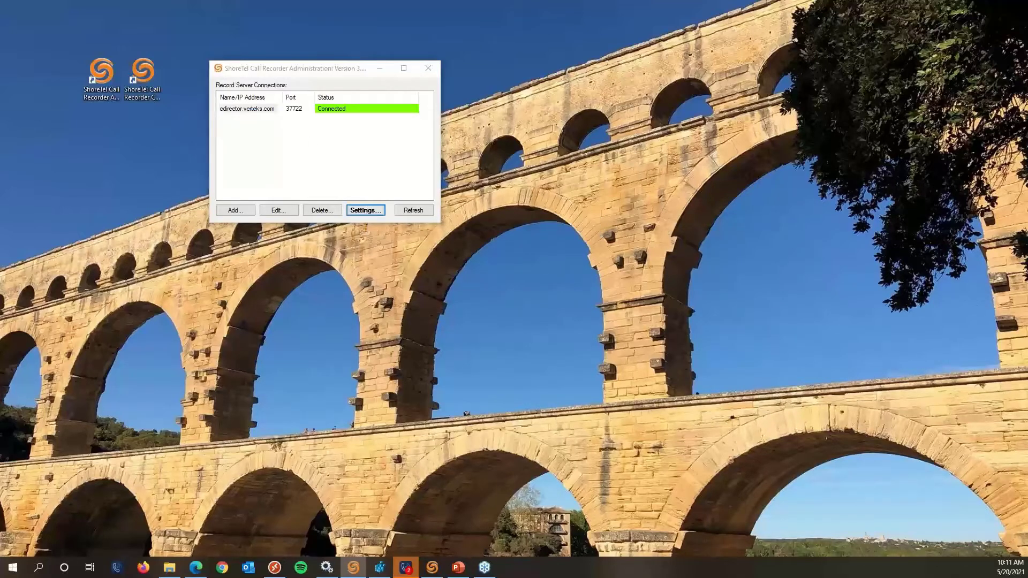
left_click_drag(958, 172, 599, 80)
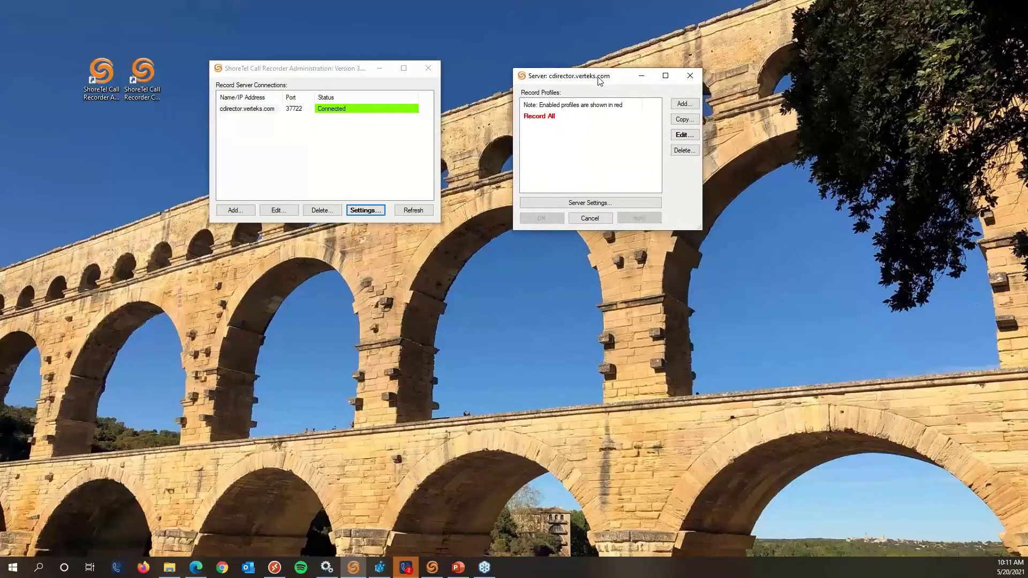
Open the record server settings and set the application log level to INFO
left_click(569, 207)
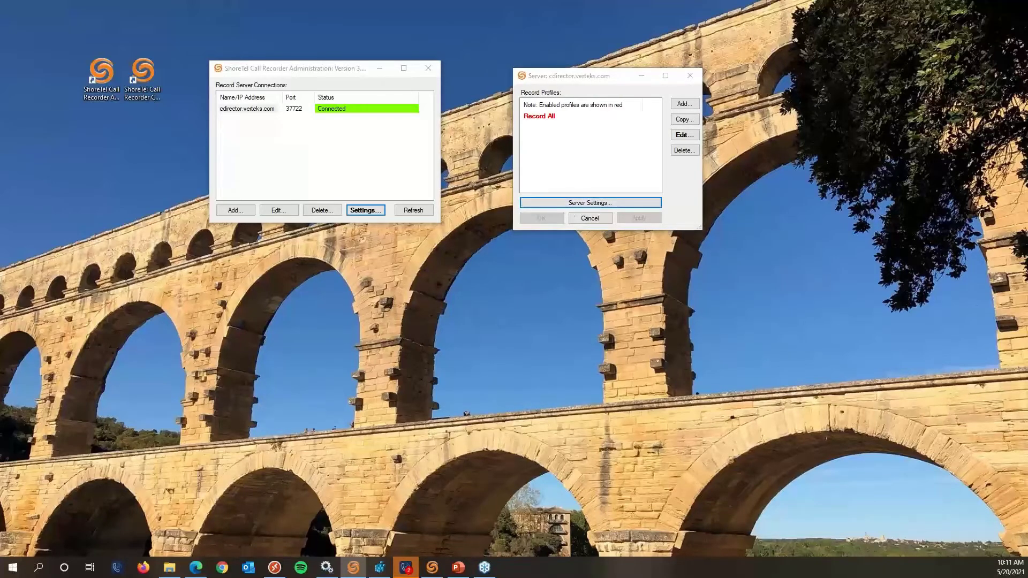
left_click_drag(990, 268, 319, 258)
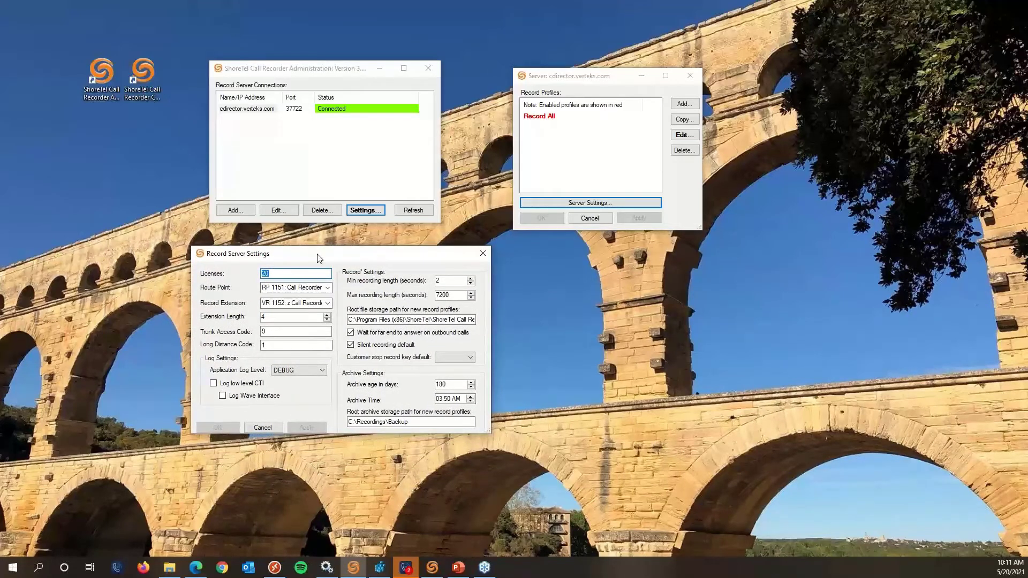
left_click(292, 273)
left_click(283, 371)
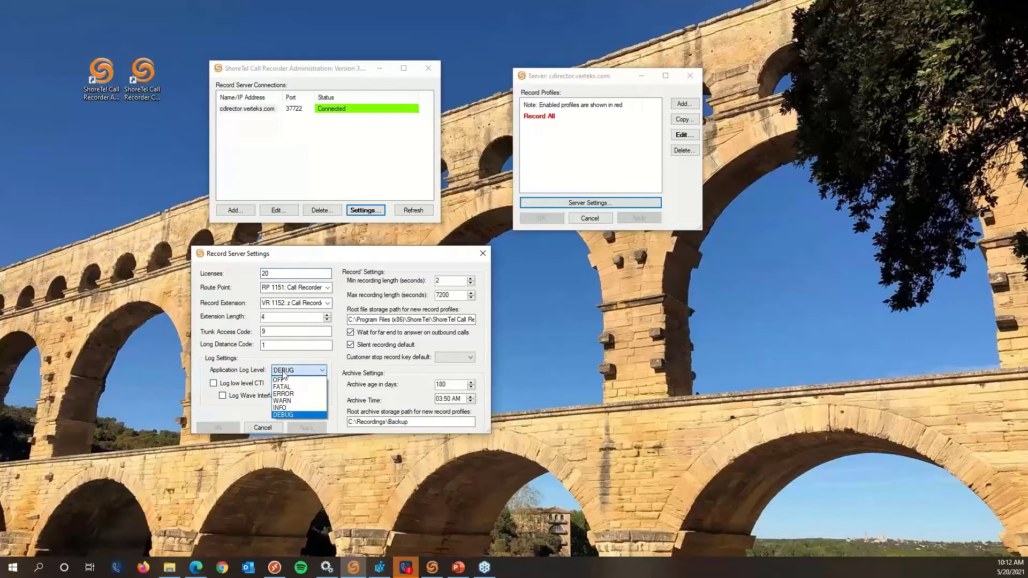
left_click(285, 409)
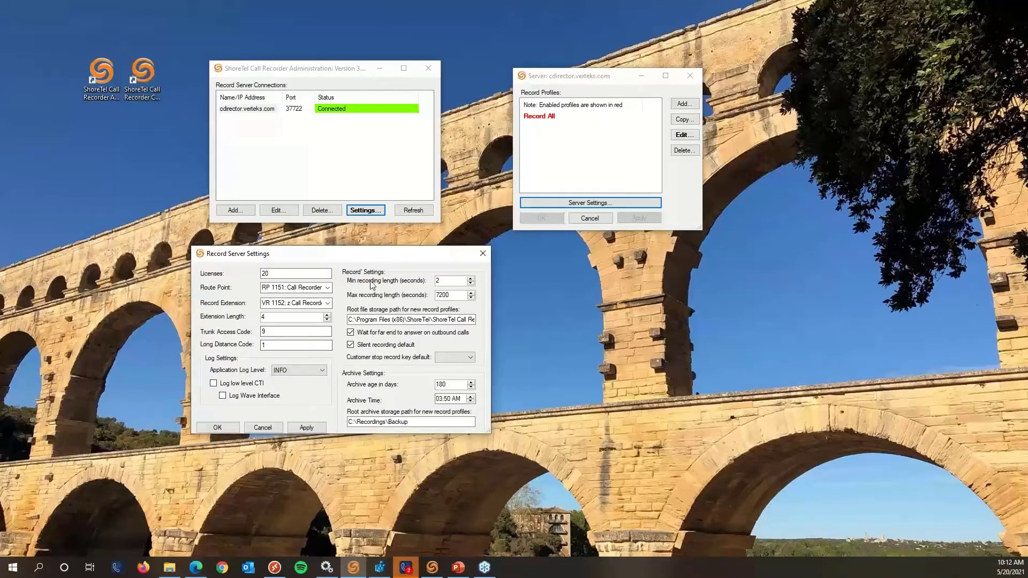
Look at the customer stop record key choices and close the record server settings, discarding the changes
mouse_move(447, 283)
mouse_move(371, 335)
left_click(472, 356)
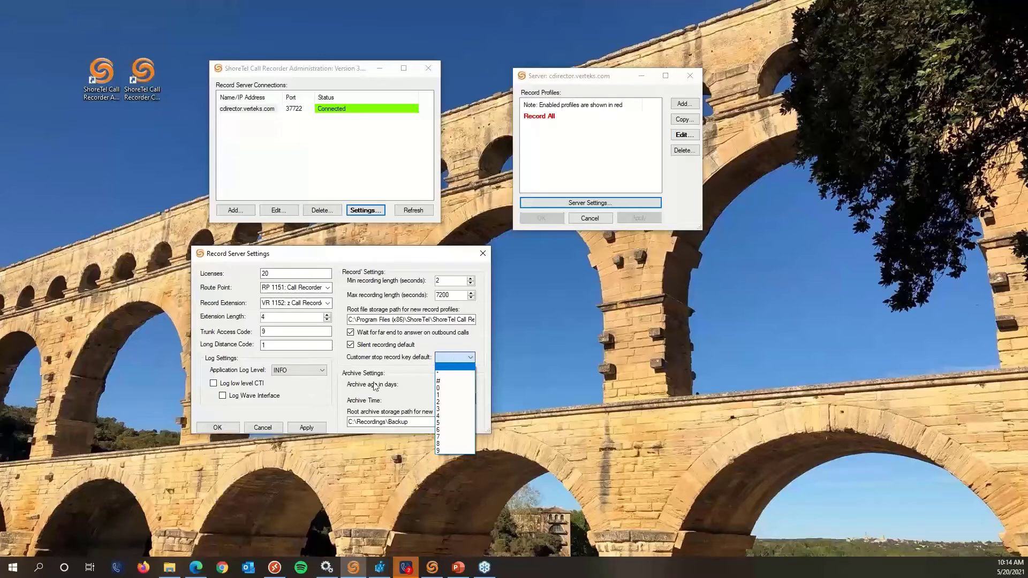
left_click(380, 358)
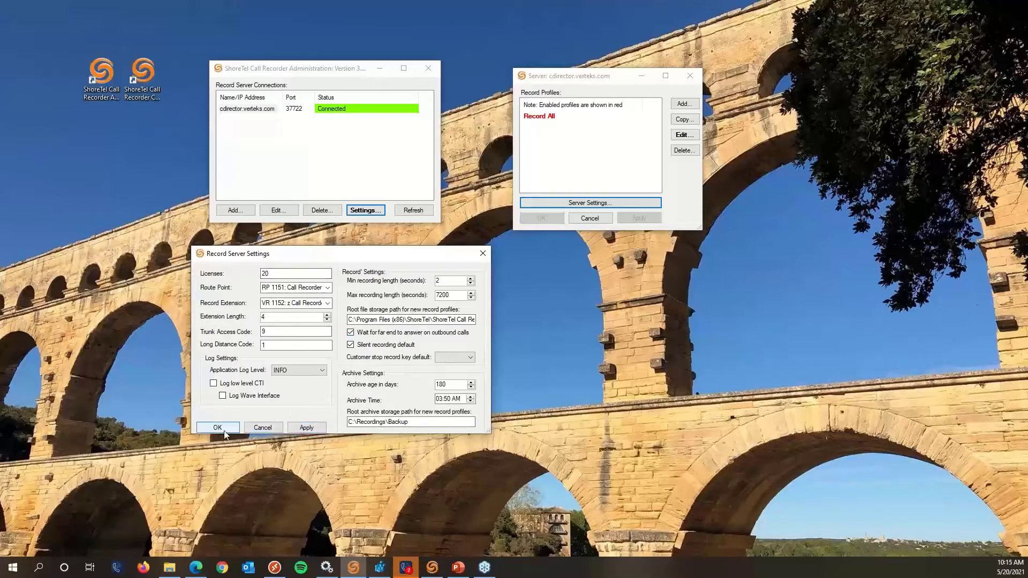
left_click(262, 430)
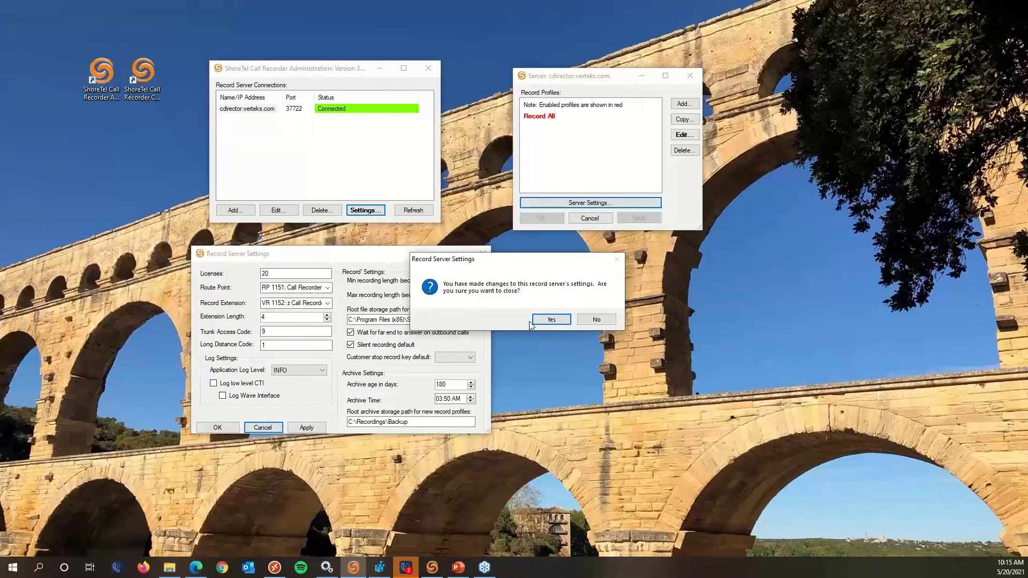
left_click(542, 323)
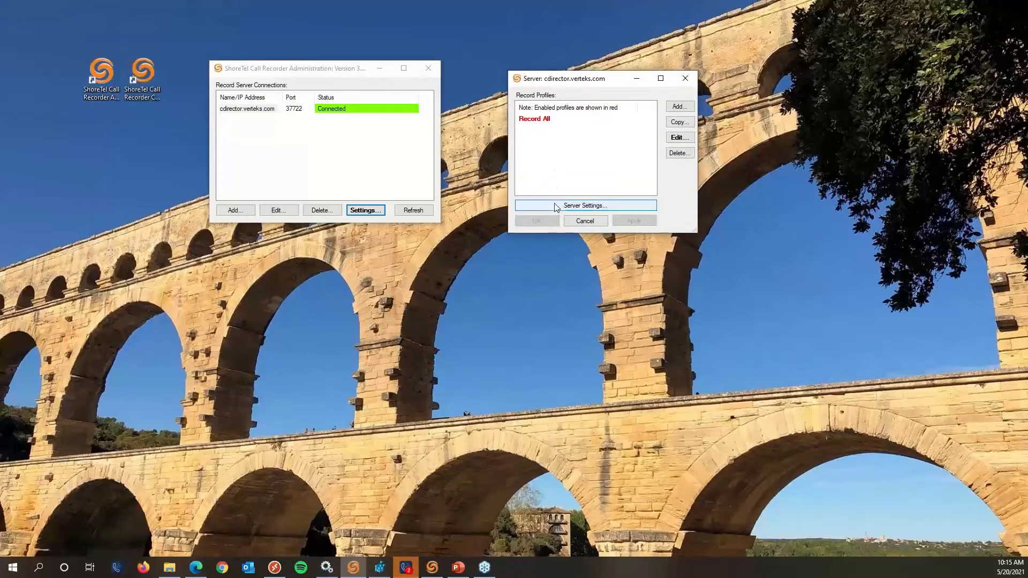
Open the Record All profile for editing and place its window beside the server window
left_click(537, 120)
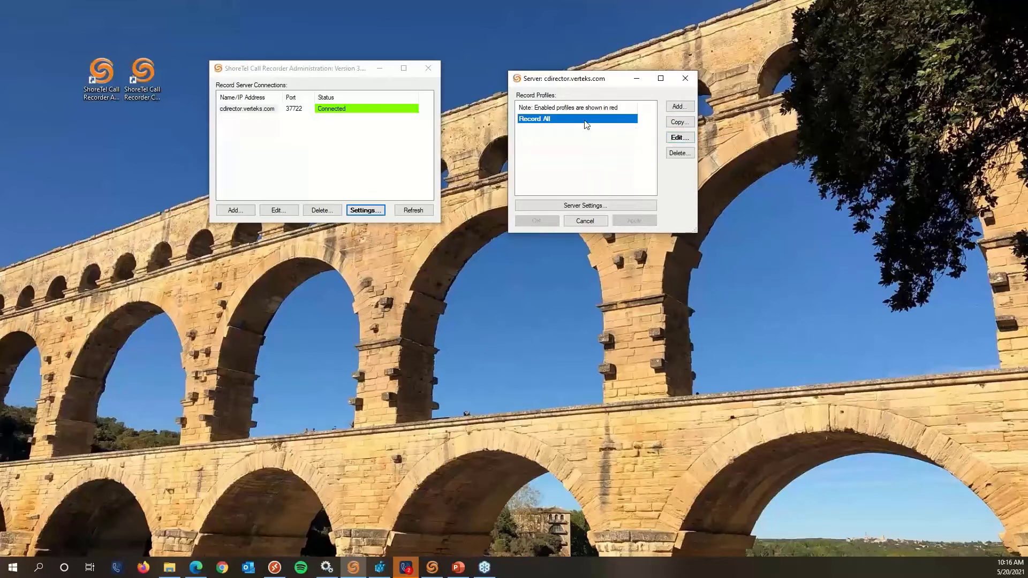
left_click(669, 140)
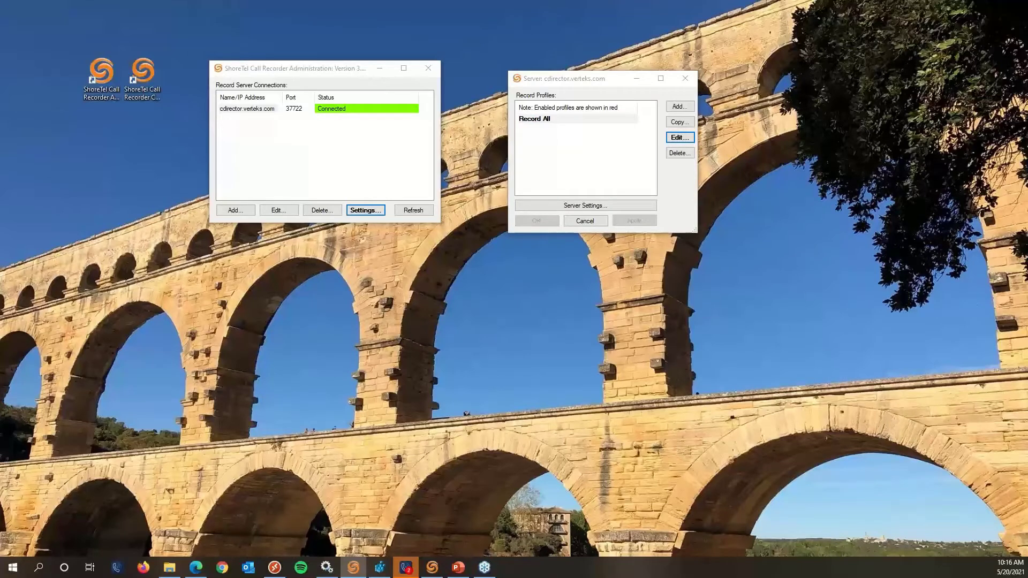
left_click_drag(891, 134, 809, 80)
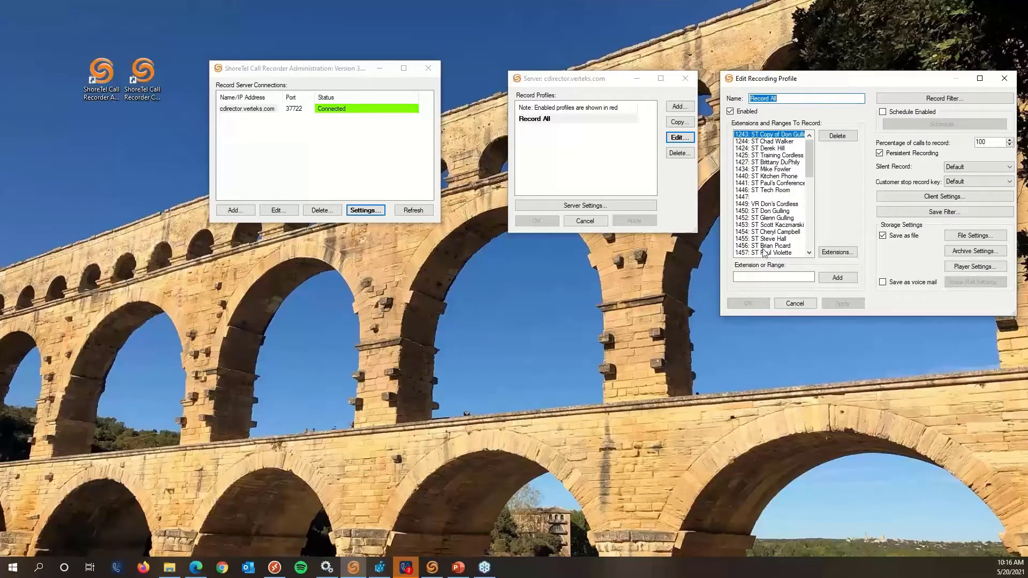
Examine which extensions are selected for recording in the profile's extension list, and close the list without changes
left_click(836, 255)
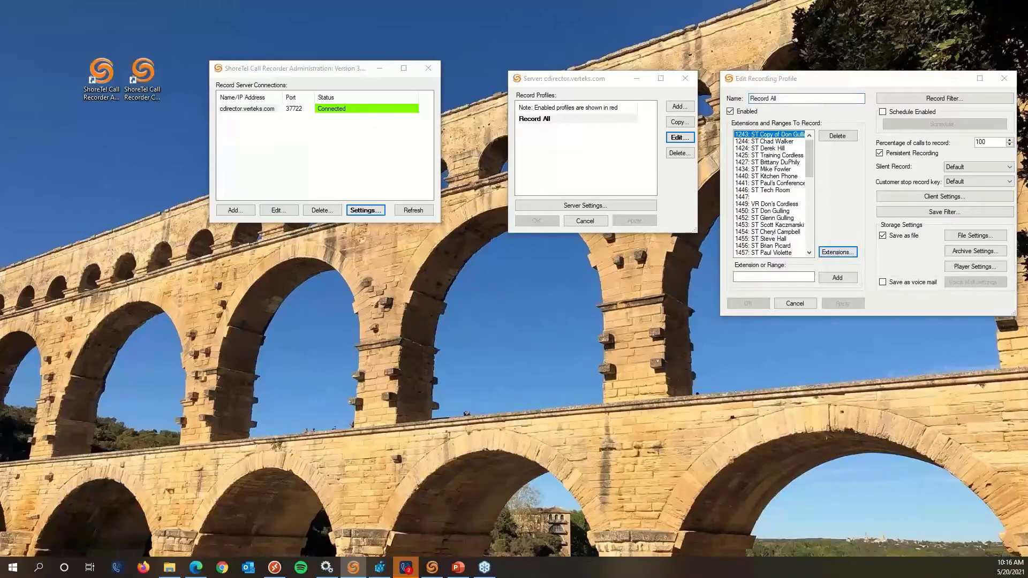
left_click_drag(810, 342, 732, 347)
scroll(742, 408, "down", 1)
scroll(741, 410, "down", 1)
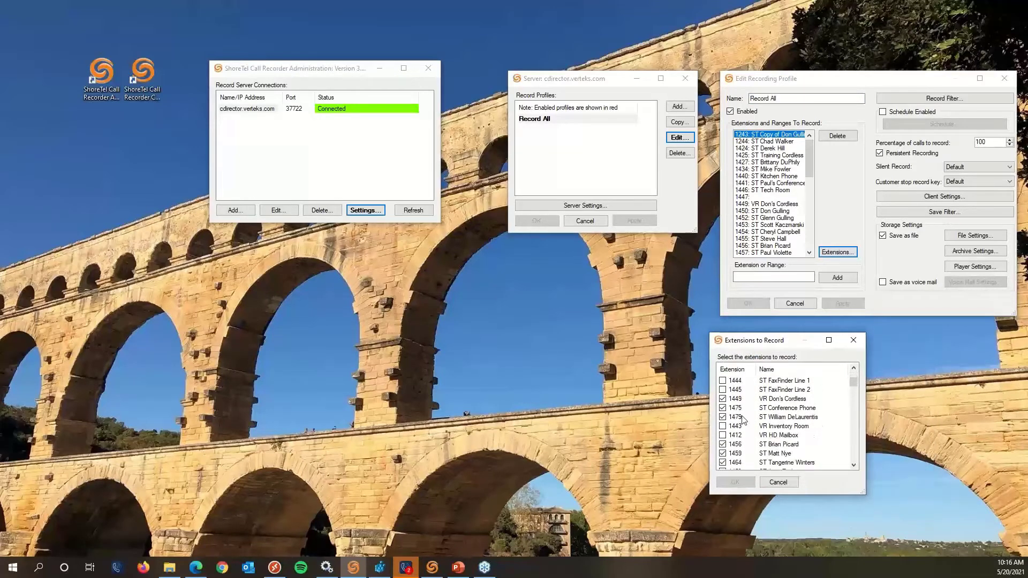
scroll(738, 425, "down", 1)
scroll(738, 426, "down", 3)
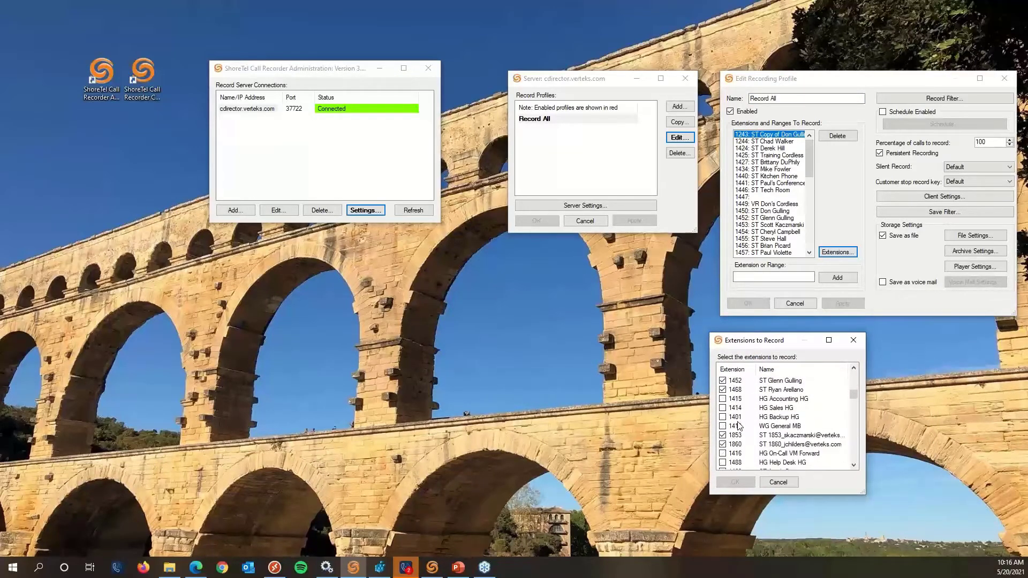
scroll(739, 425, "down", 6)
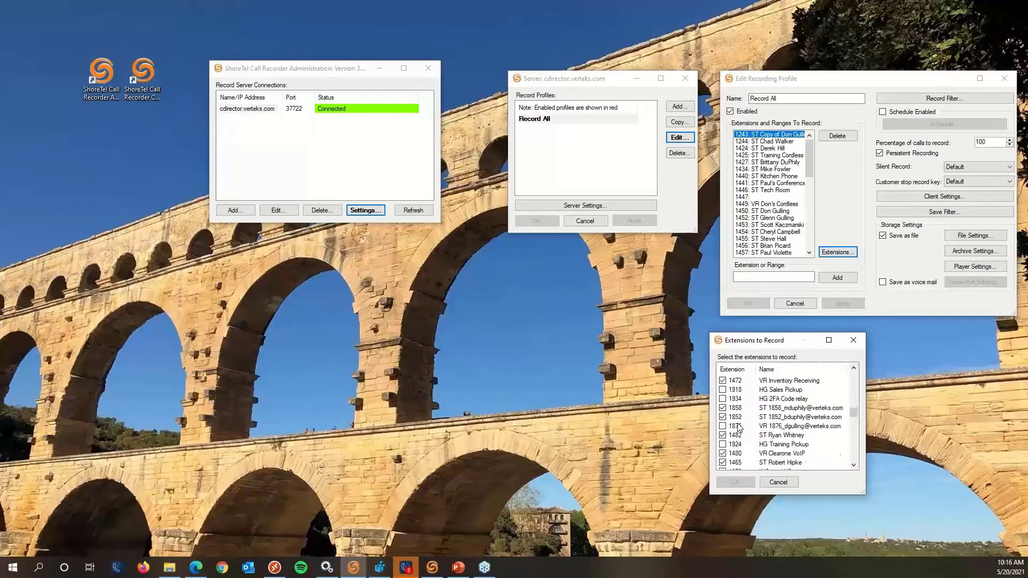
scroll(738, 426, "down", 10)
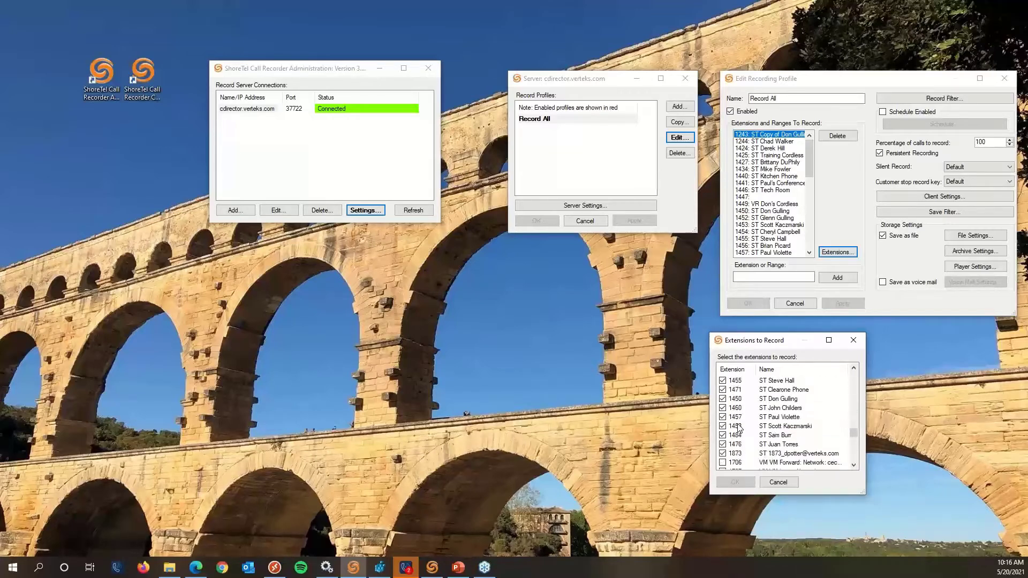
scroll(737, 426, "down", 5)
left_click(778, 482)
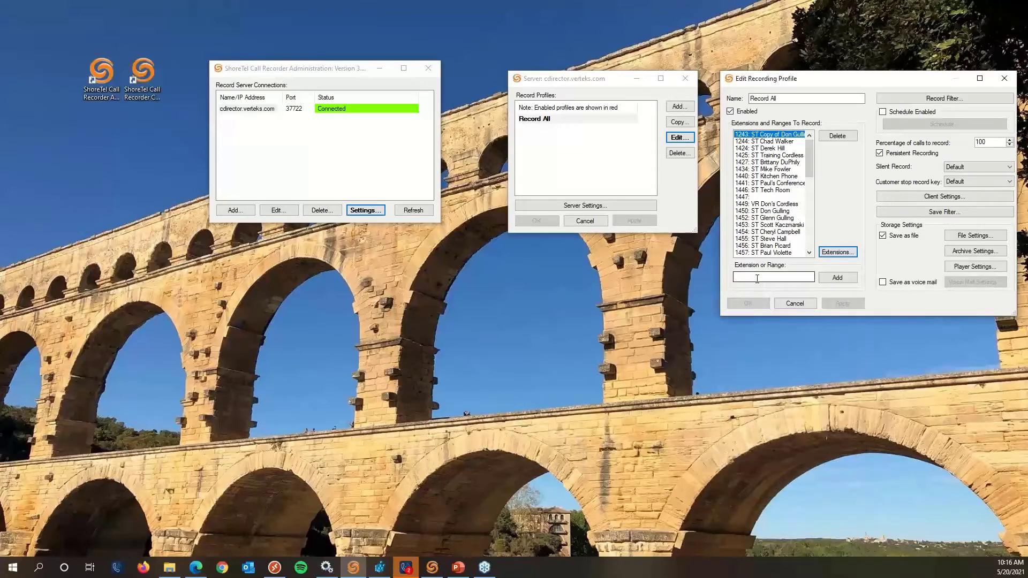
Enter the extension range 1401-1499 for the profile, look at the extension list once more, and clear the range without adding it
left_click(756, 277)
type("1401-1499")
left_click_drag(775, 276, 719, 280)
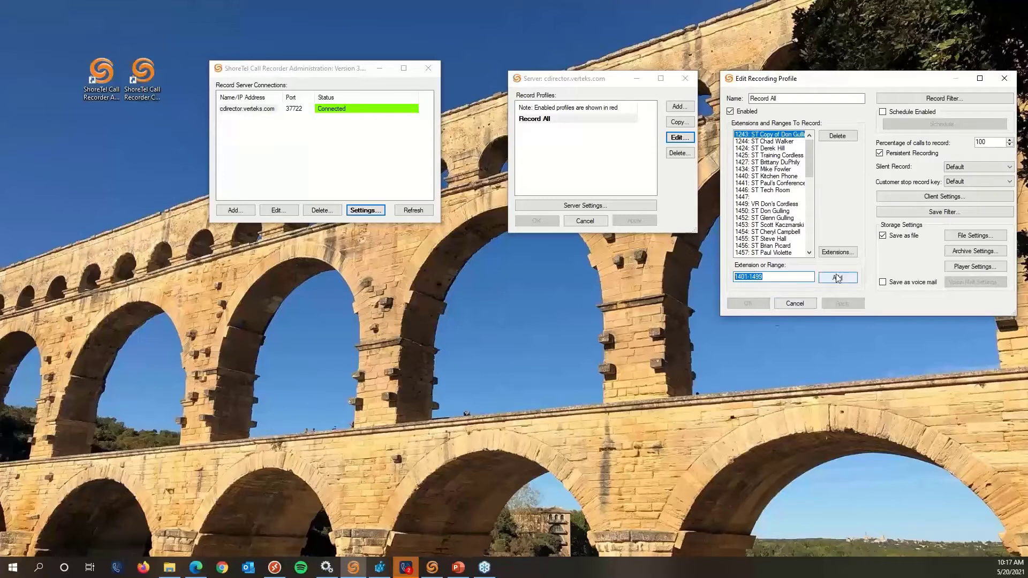
left_click(837, 252)
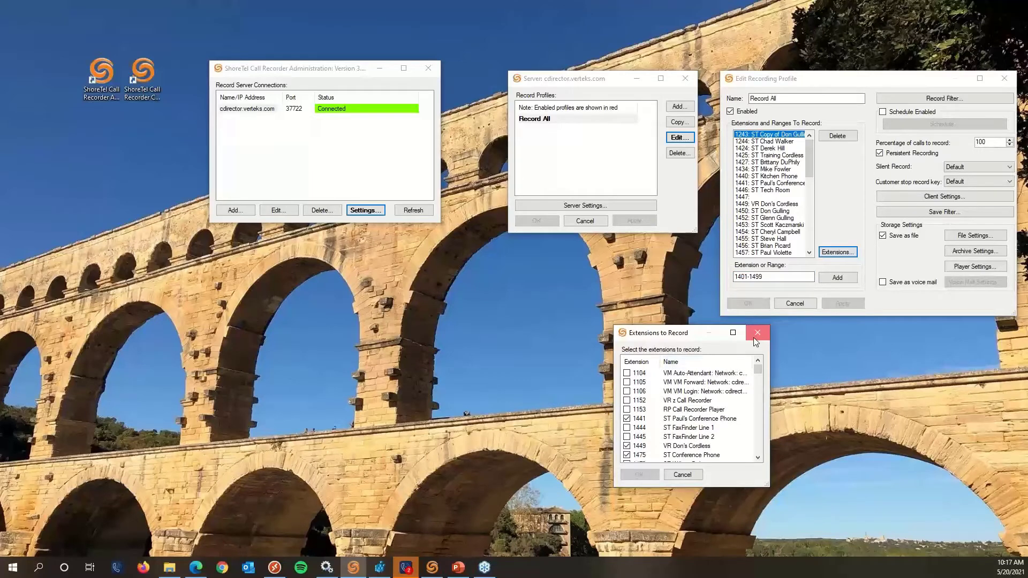
left_click(757, 332)
left_click_drag(805, 276, 720, 276)
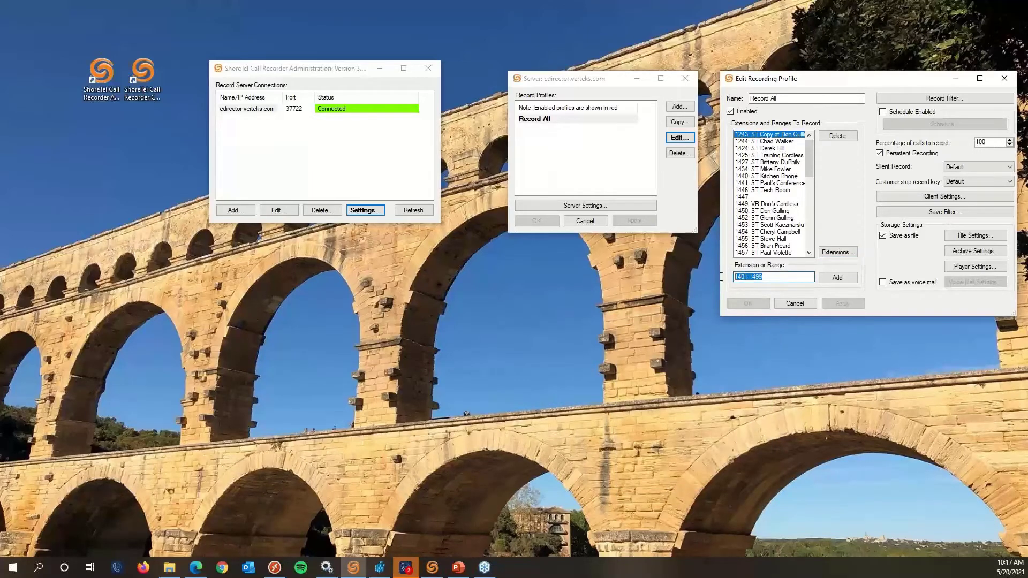
key("Delete")
Open the profile's record filter and enable filtering by connected ID and by group
left_click(916, 99)
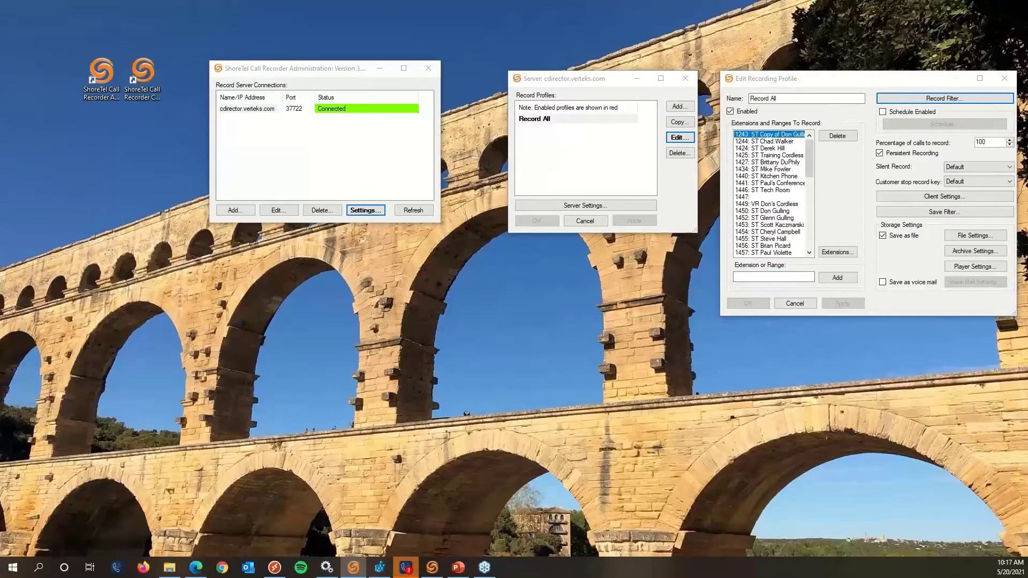
left_click_drag(909, 161, 511, 193)
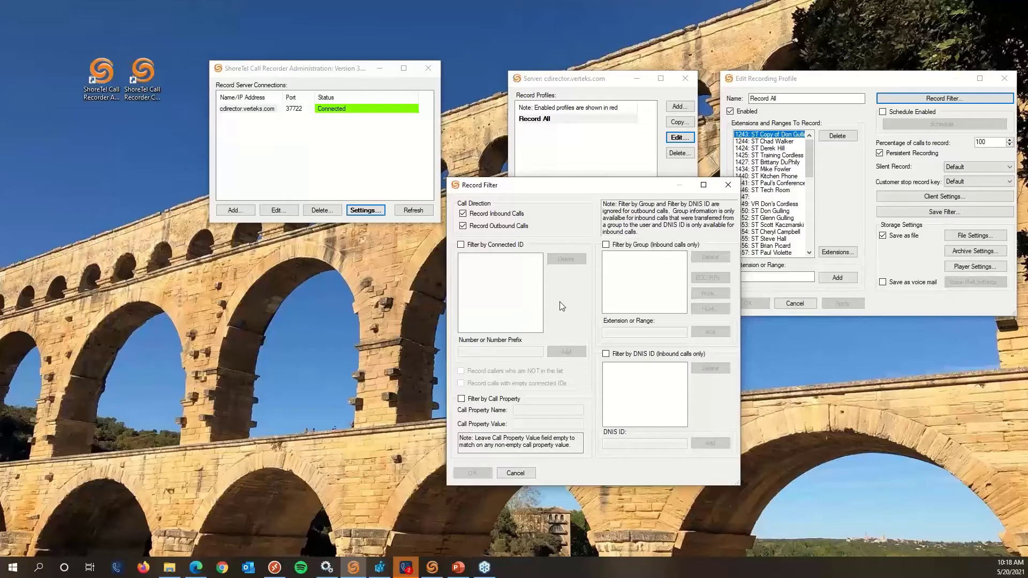
left_click(460, 245)
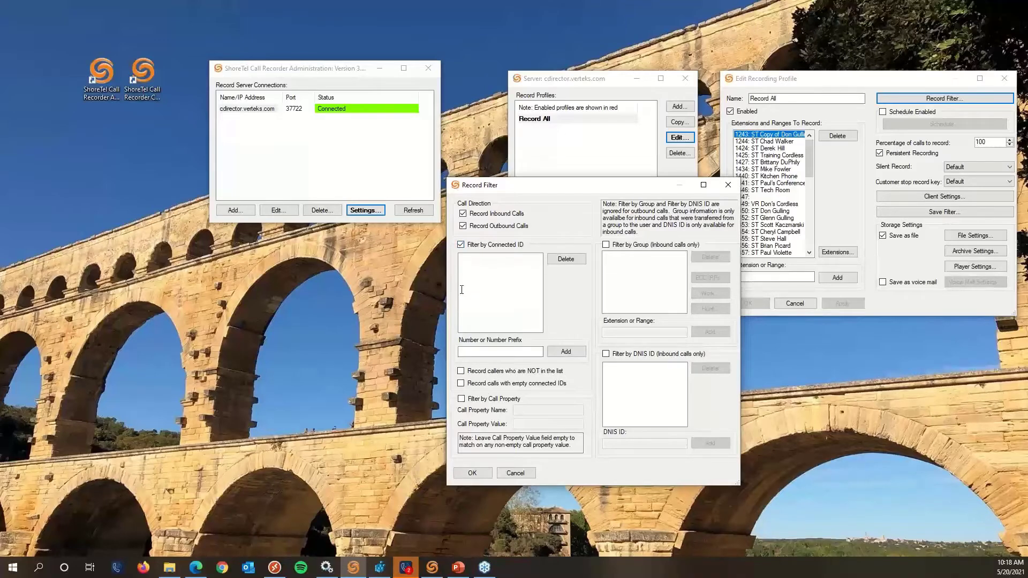
left_click(501, 353)
left_click(606, 245)
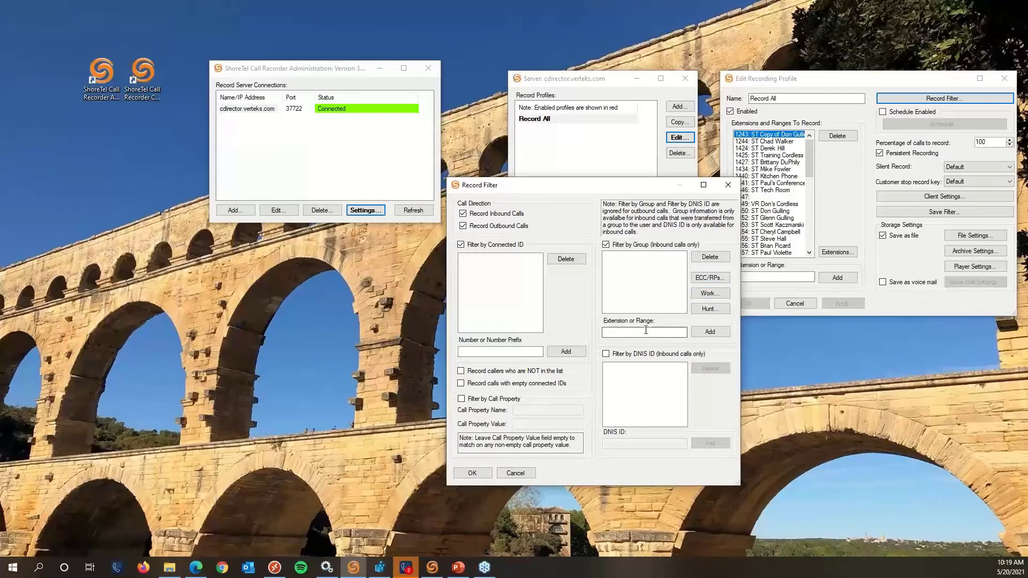
Look at the hunt groups available for the group filter and close the list without selecting any
left_click(700, 313)
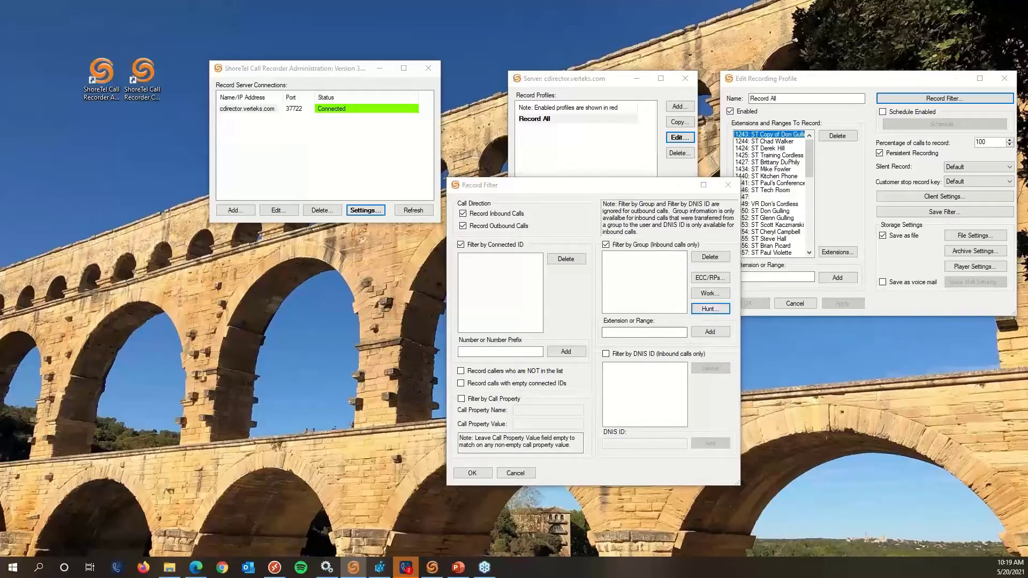
left_click_drag(975, 305, 825, 342)
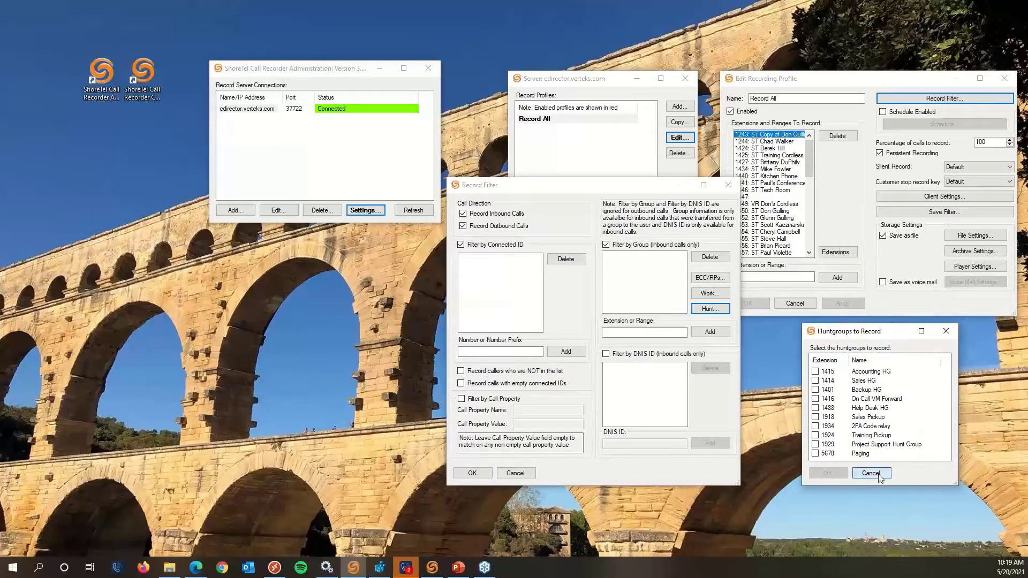
left_click(860, 477)
Add the extension range 1501-1599 to the group filter, and cancel the record filter changes
left_click(637, 332)
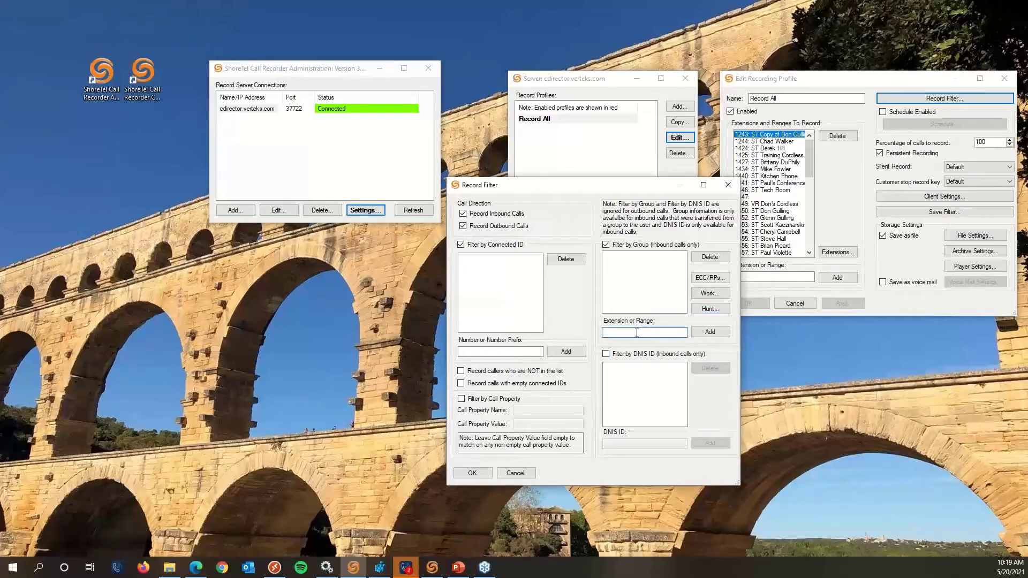
type("1501-1599")
left_click(708, 332)
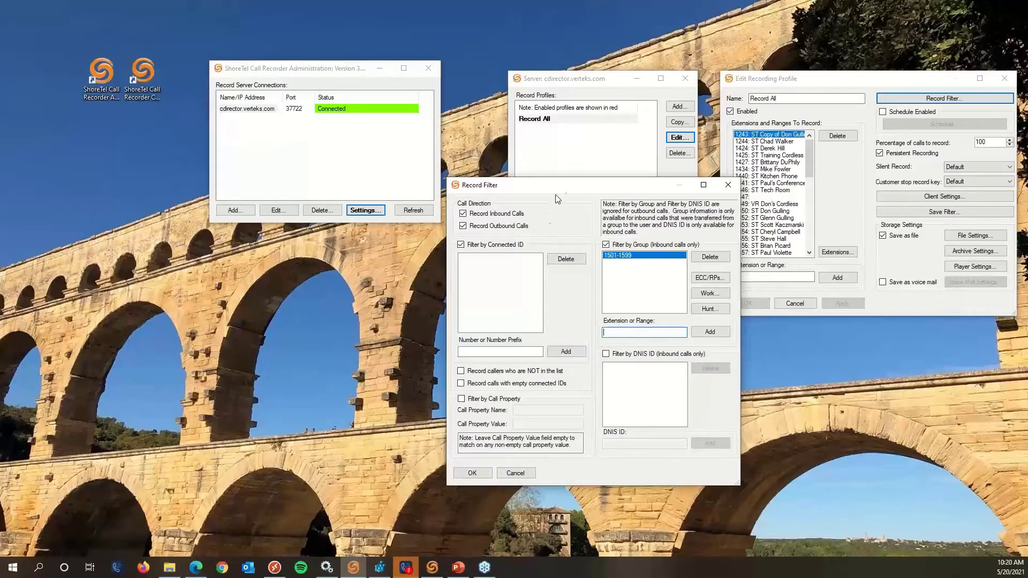
left_click_drag(556, 200, 530, 201)
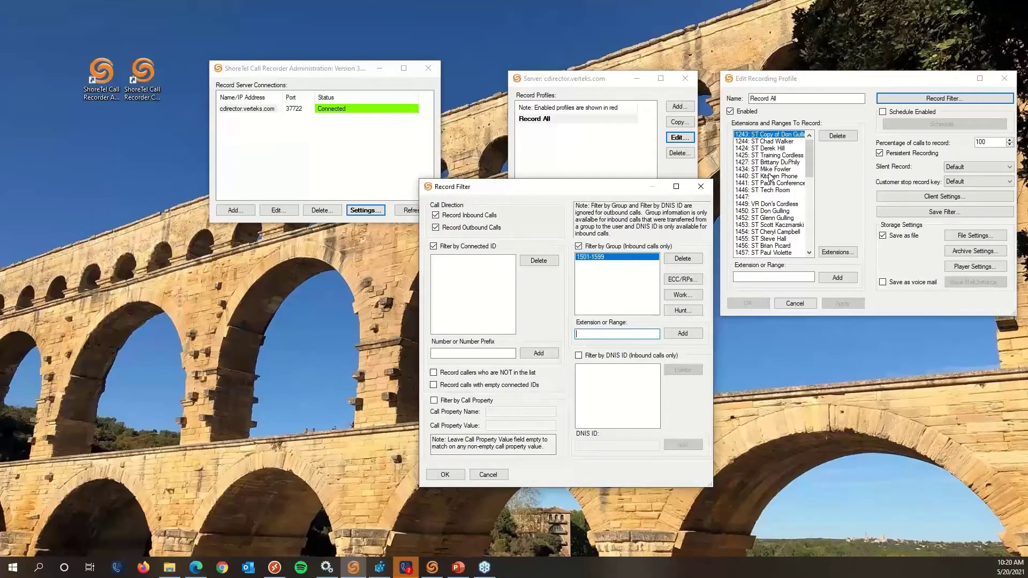
left_click(494, 478)
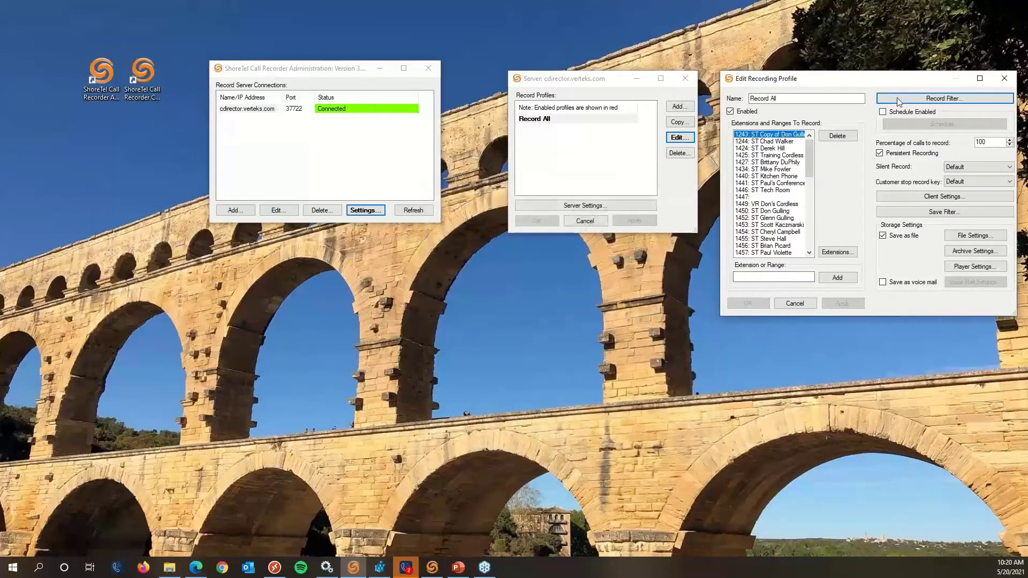
left_click(897, 98)
left_click(533, 363)
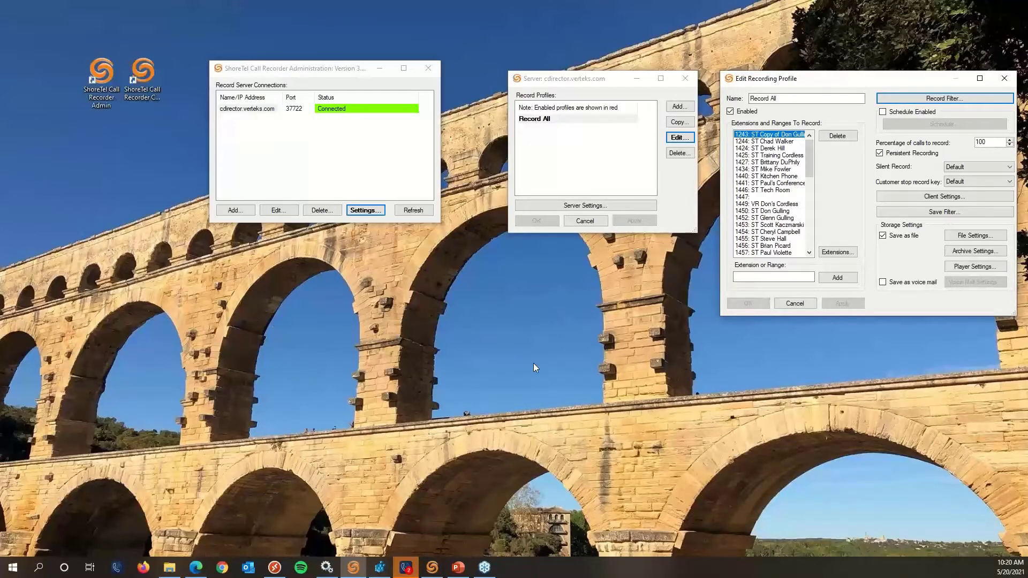
Enable scheduling for the Record All profile, open its weekly schedule, and place that window below the server window
left_click(882, 113)
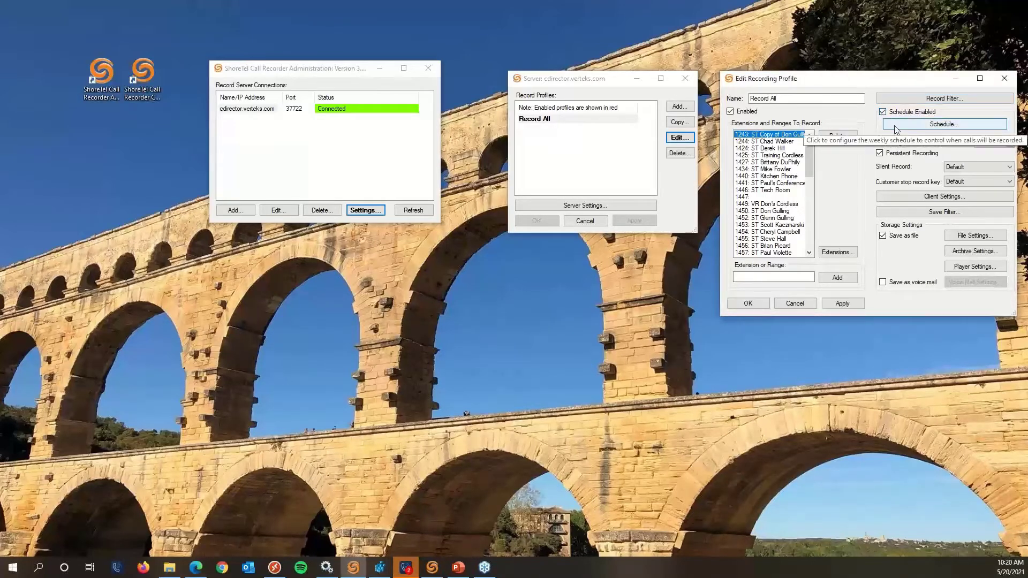
left_click(895, 126)
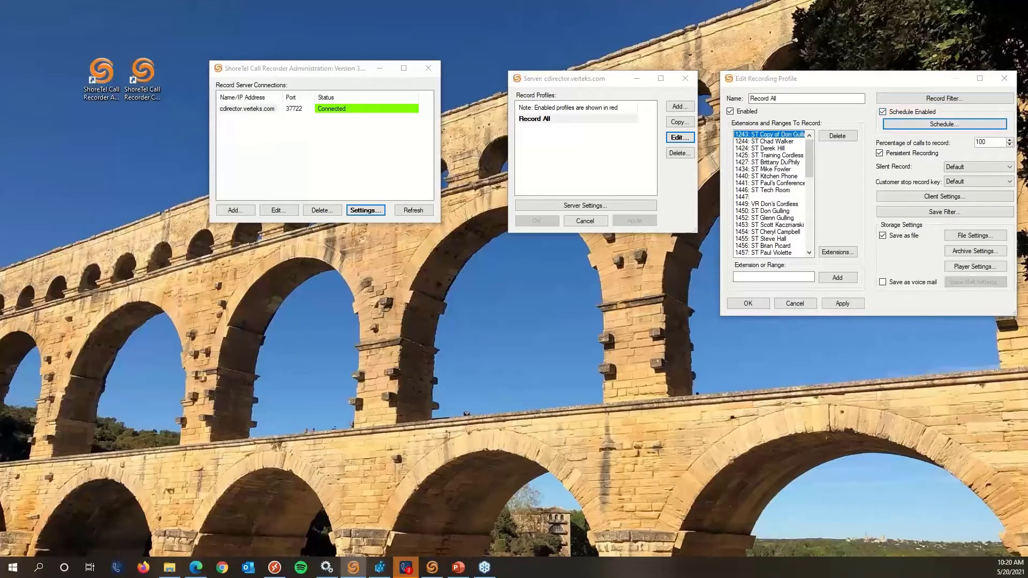
left_click_drag(865, 251, 592, 281)
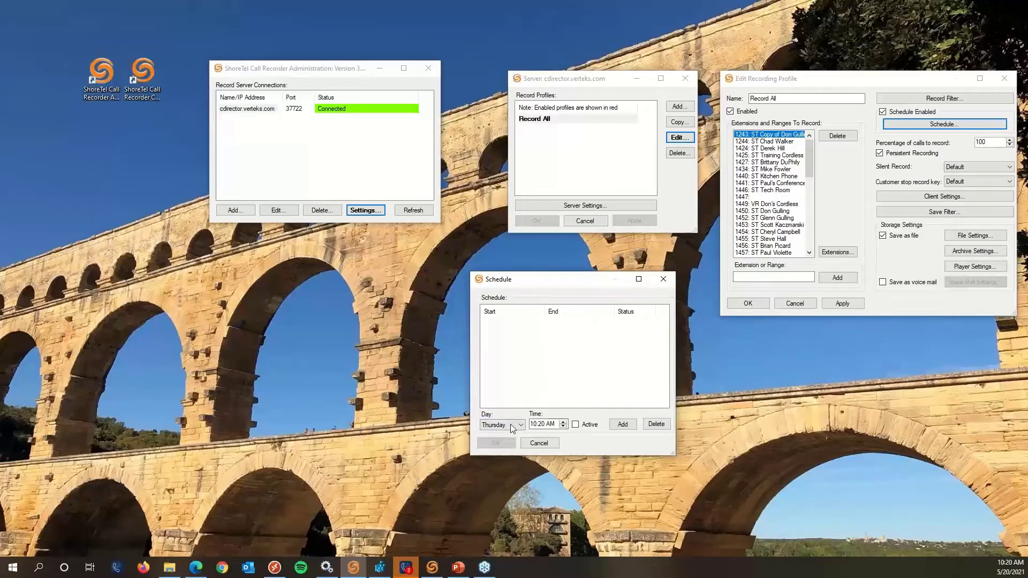
Add an active schedule entry for Thursday 10:20 AM and an inactive one for Thursday 1:20 PM, and cancel the schedule
left_click(575, 424)
left_click(621, 424)
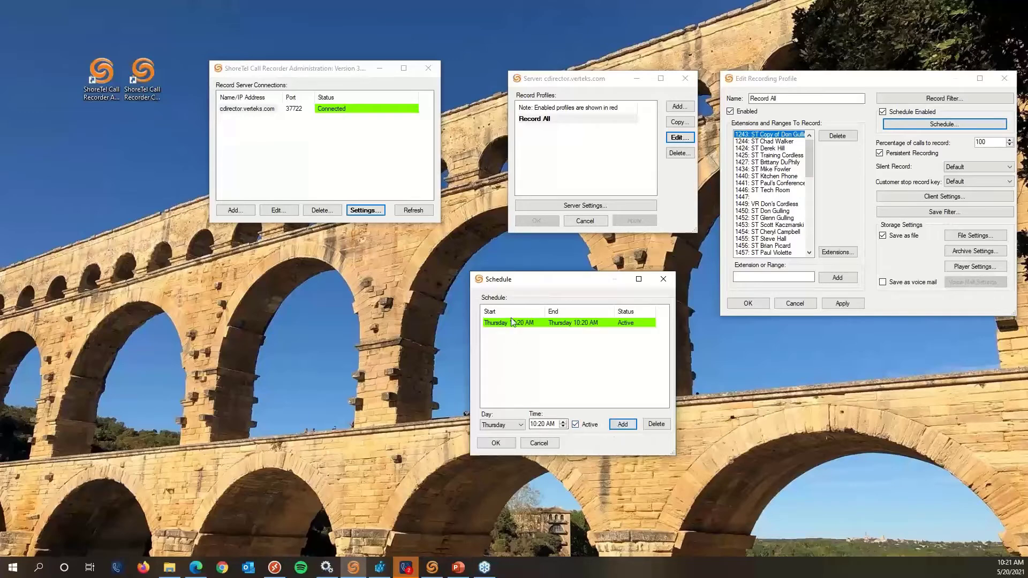
left_click(538, 424)
left_click(575, 424)
left_click(624, 426)
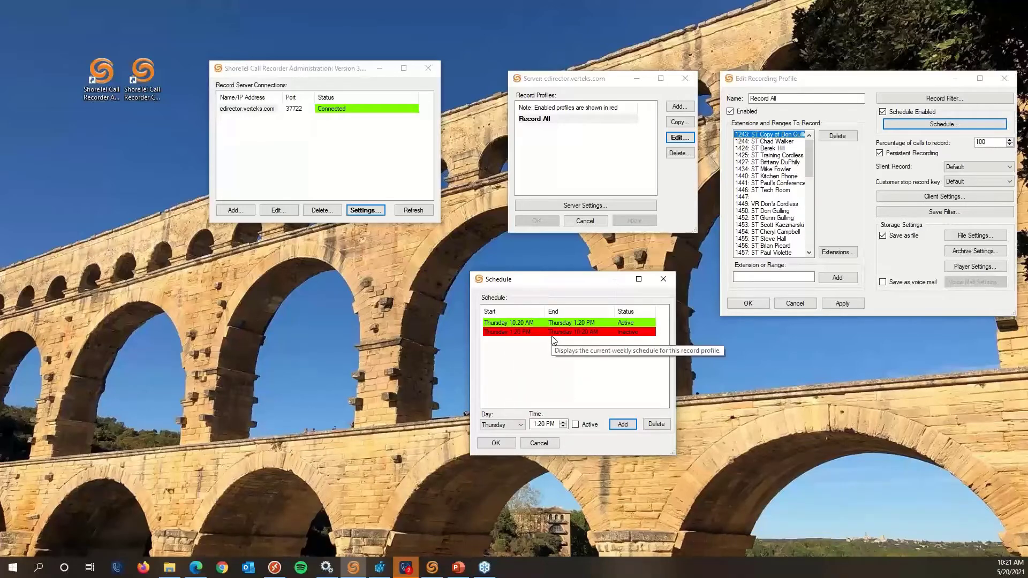
left_click(539, 443)
left_click(547, 403)
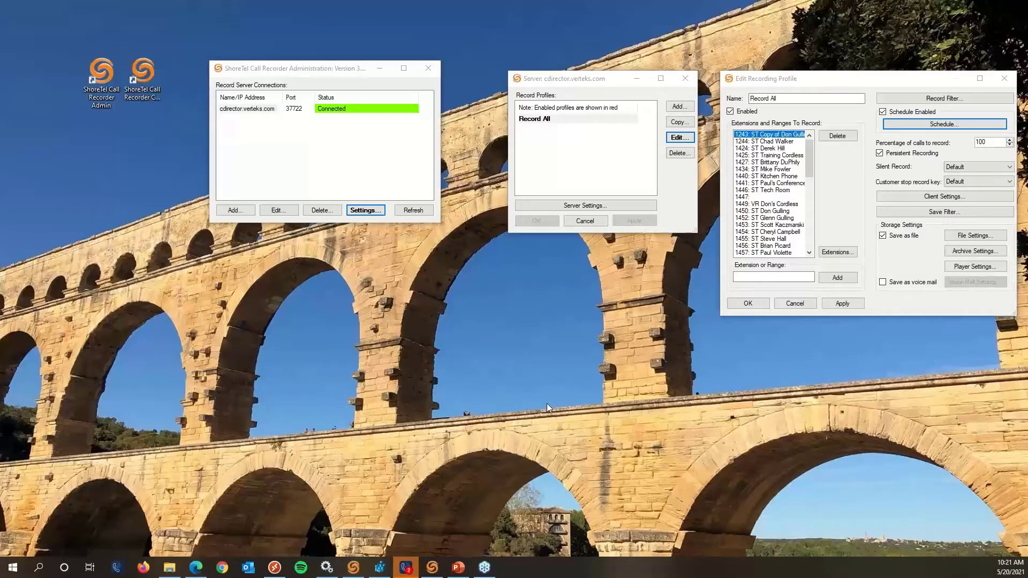
left_click(908, 148)
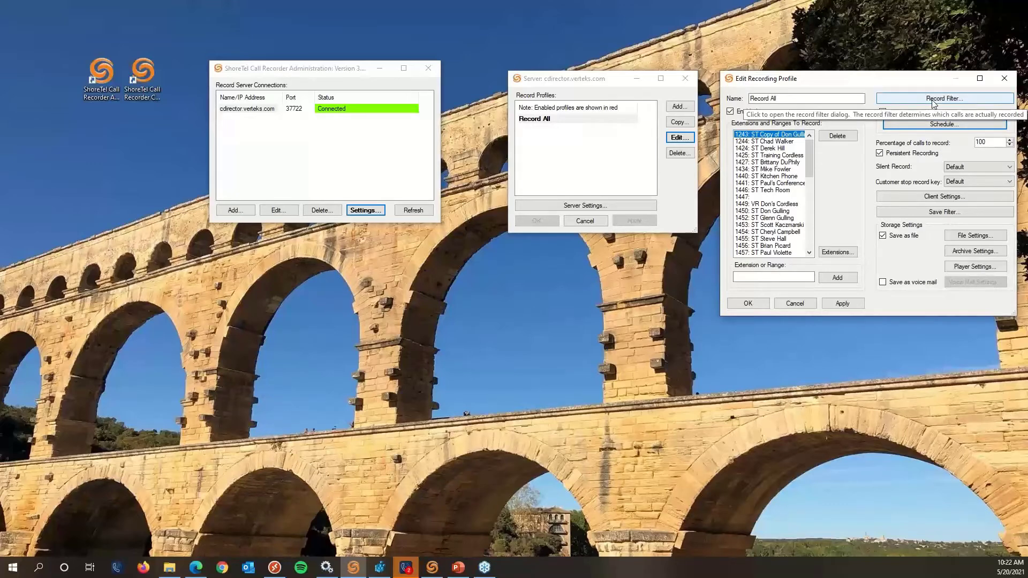
left_click_drag(896, 84, 890, 84)
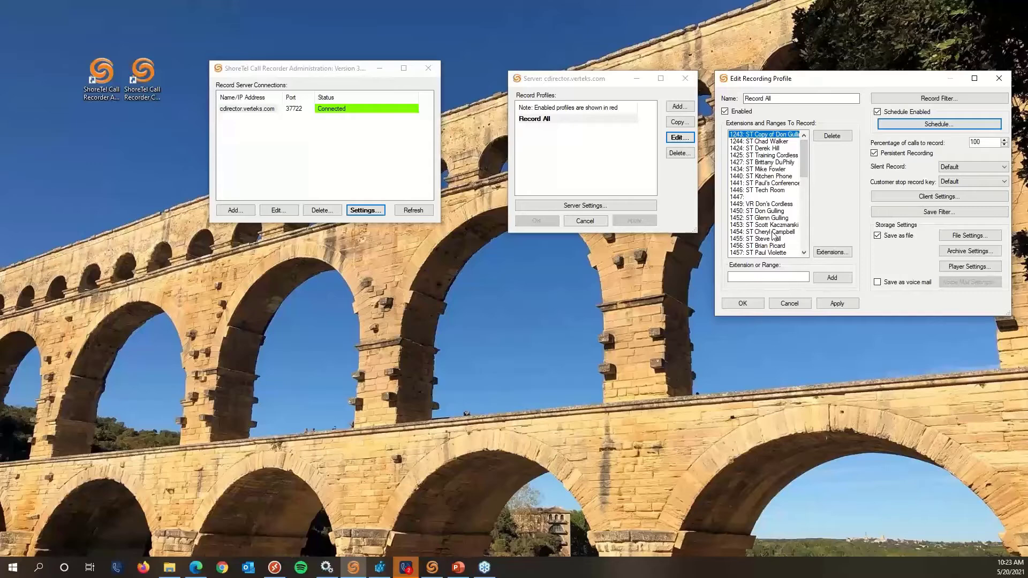
Point out extensions 1424 and 1455 in the recorded list, and examine the silent record and customer stop record key options
left_click(771, 148)
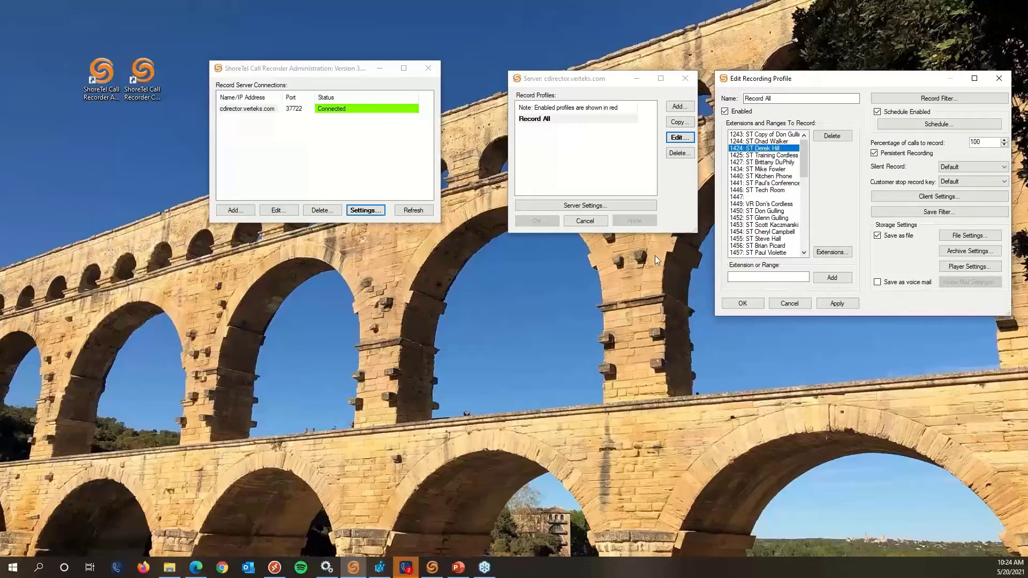
left_click(761, 238)
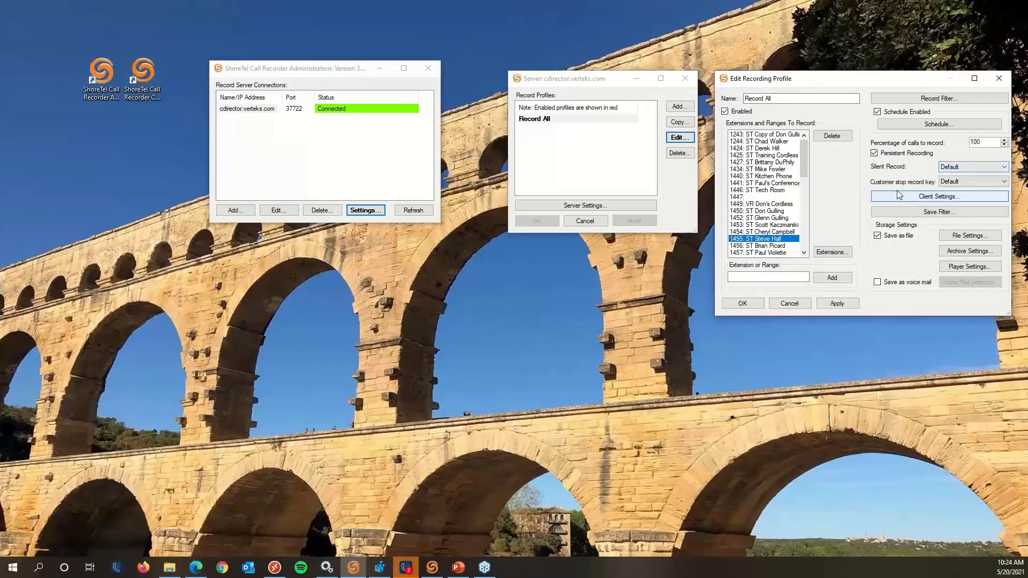
left_click(944, 168)
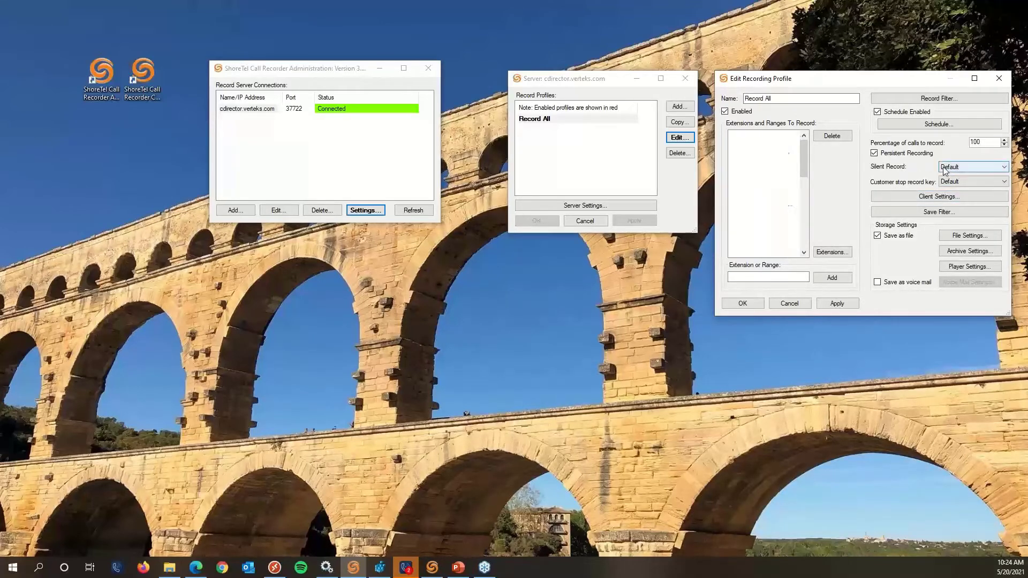
left_click(890, 175)
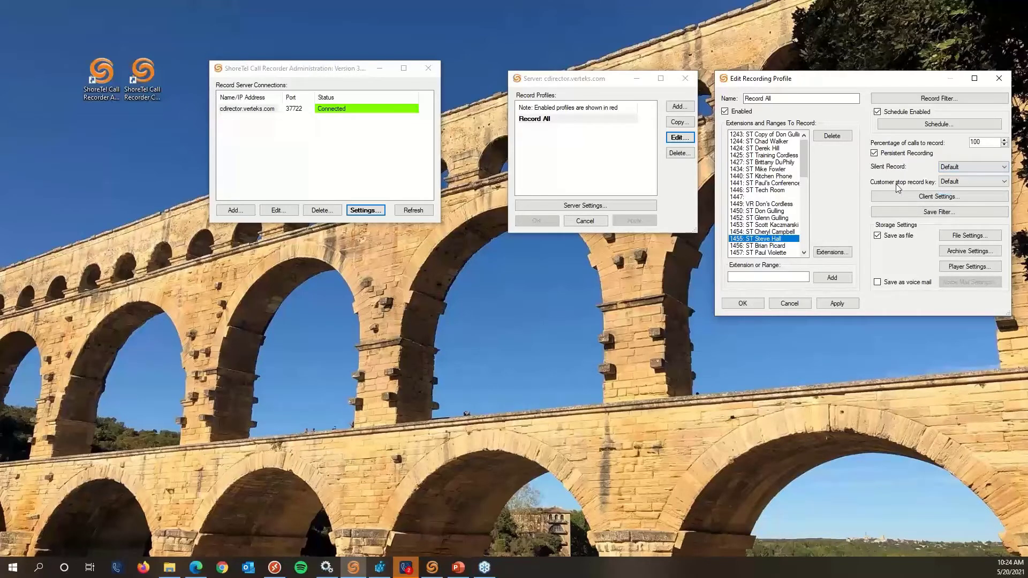
left_click(961, 185)
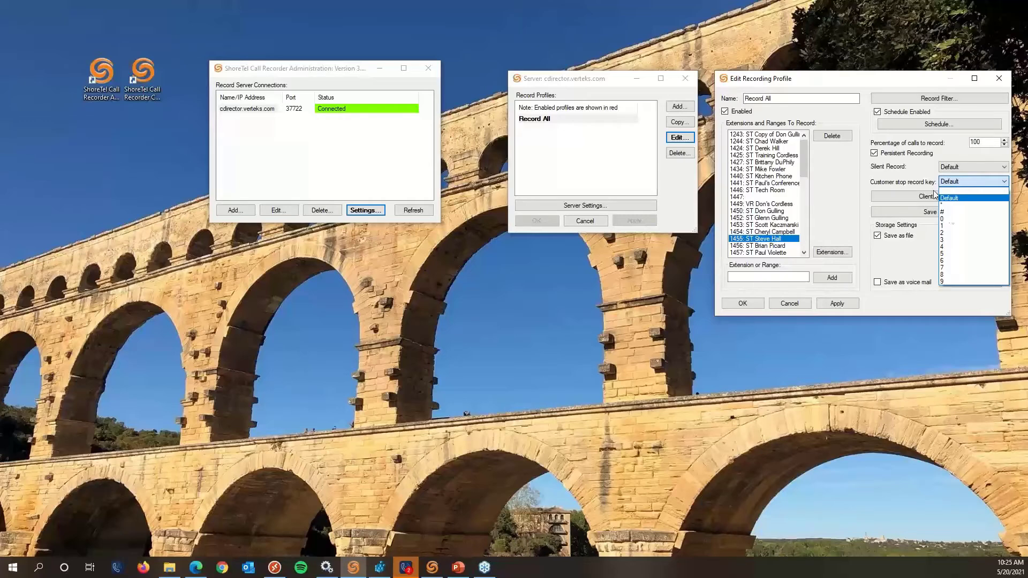
left_click(894, 187)
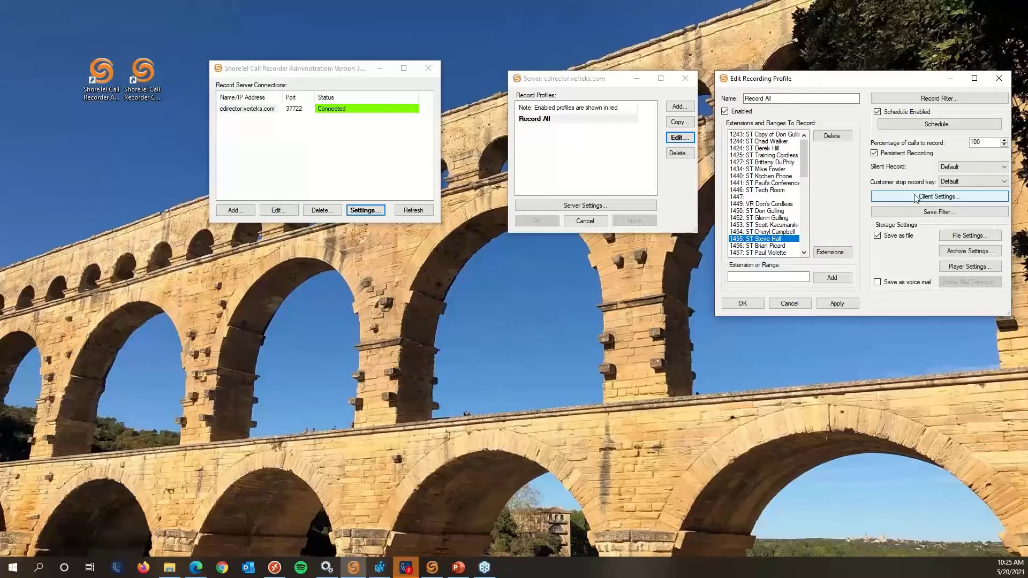
Review the profile's client settings with their window placed below the server window, and close them without changes
left_click(915, 197)
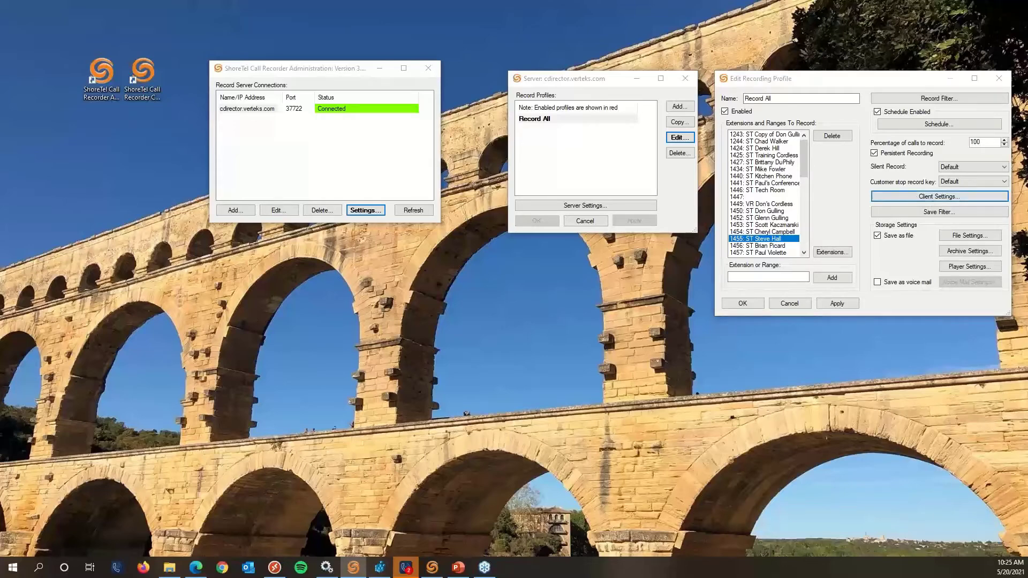
left_click_drag(821, 372, 511, 275)
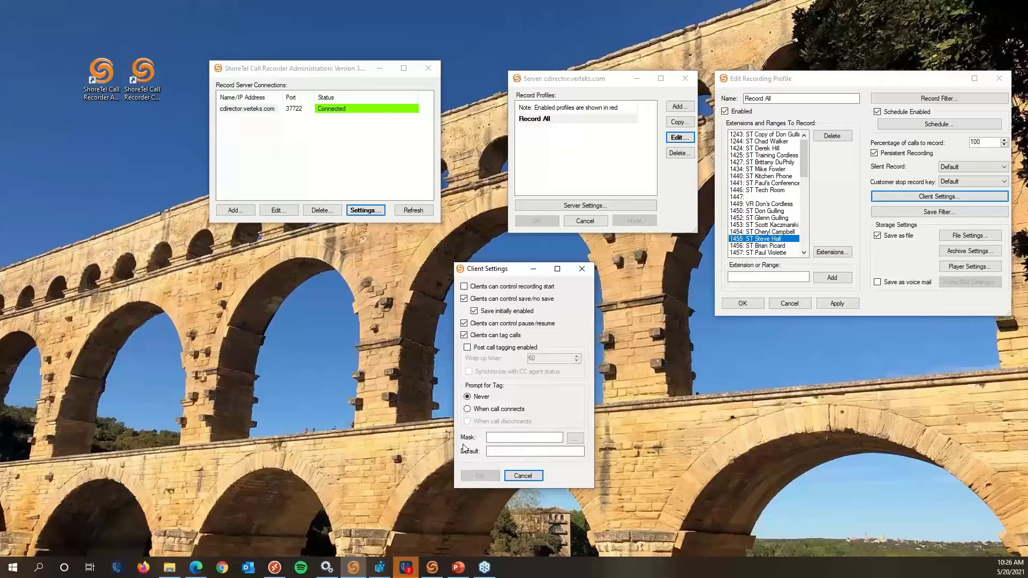
left_click(522, 477)
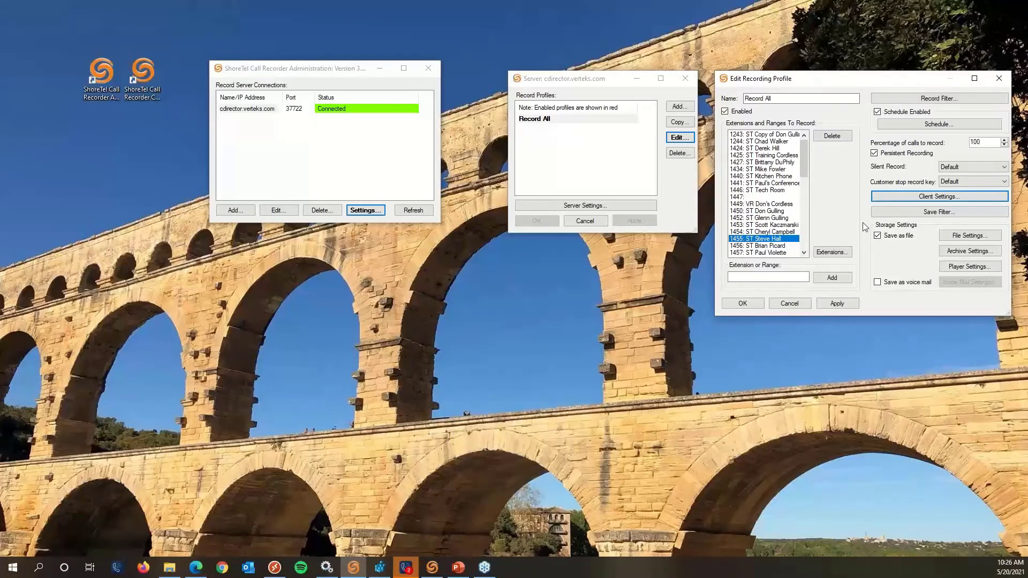
Review the save filter's call property options and close the filter without changes
left_click(898, 214)
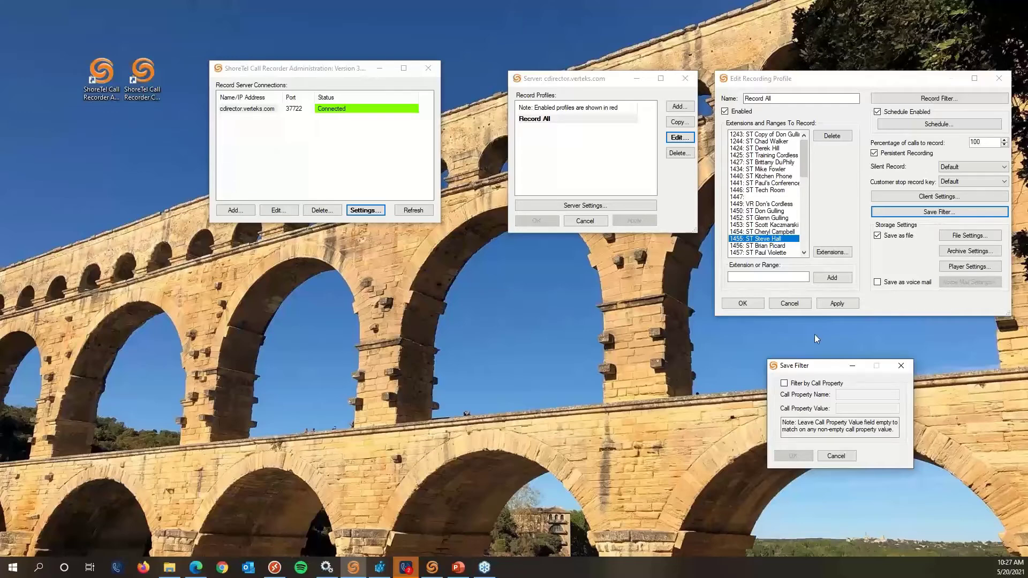
left_click_drag(818, 369, 809, 365)
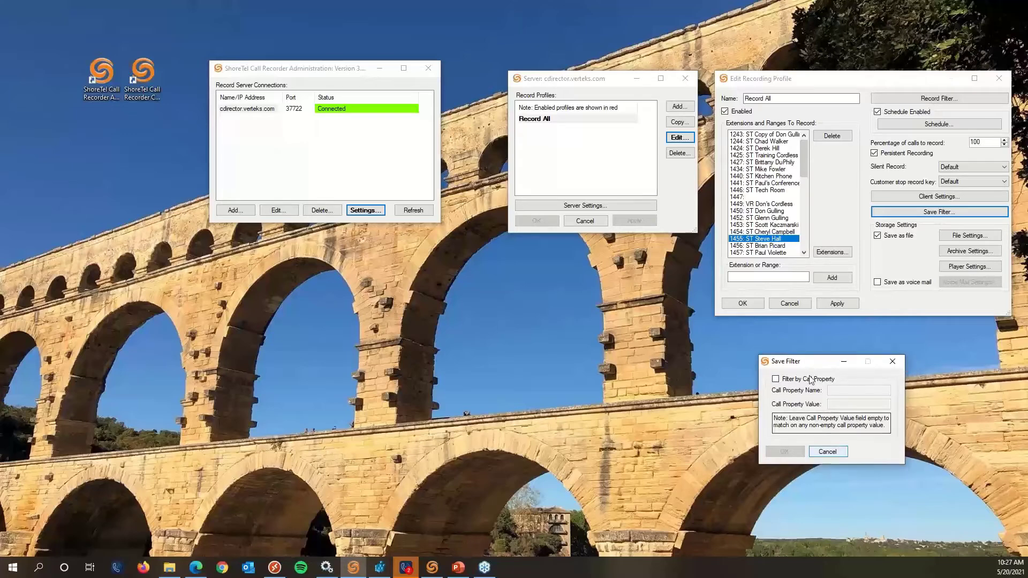
left_click(822, 453)
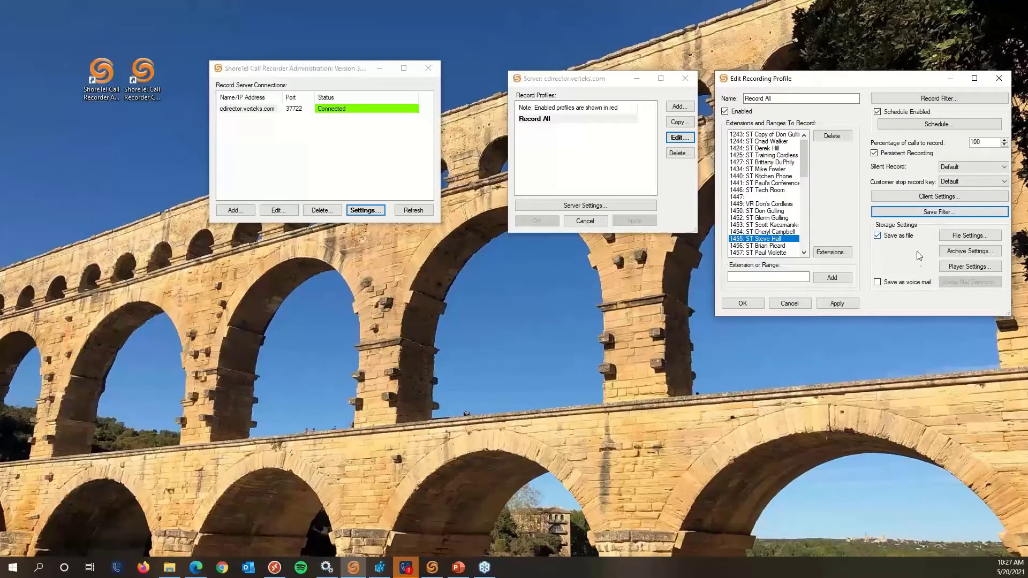
Open the profile's file storage settings, examine the profile-name subfolder option, and move the window beside the Edit Recording Profile window
left_click(967, 236)
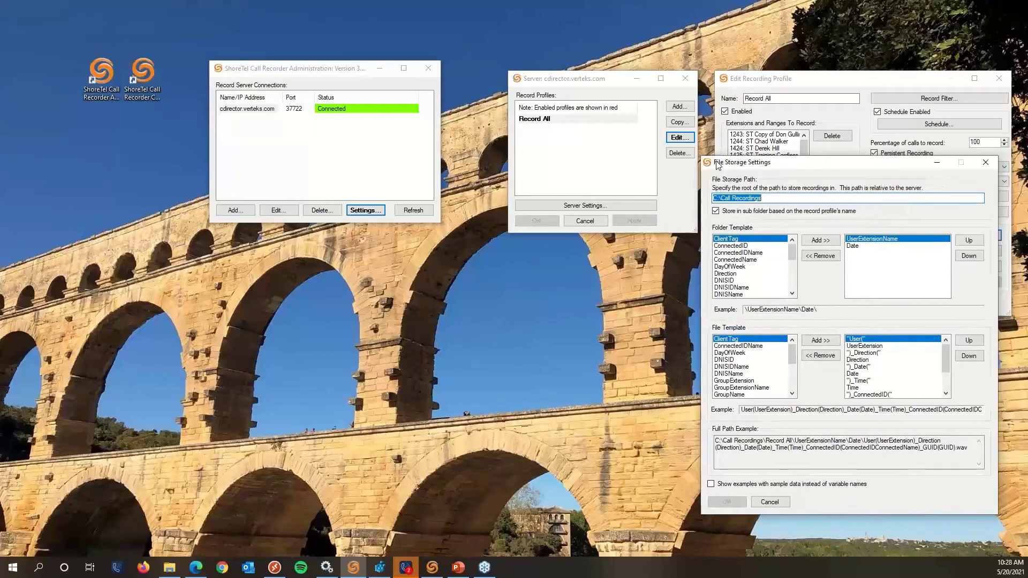
left_click_drag(760, 78, 482, 59)
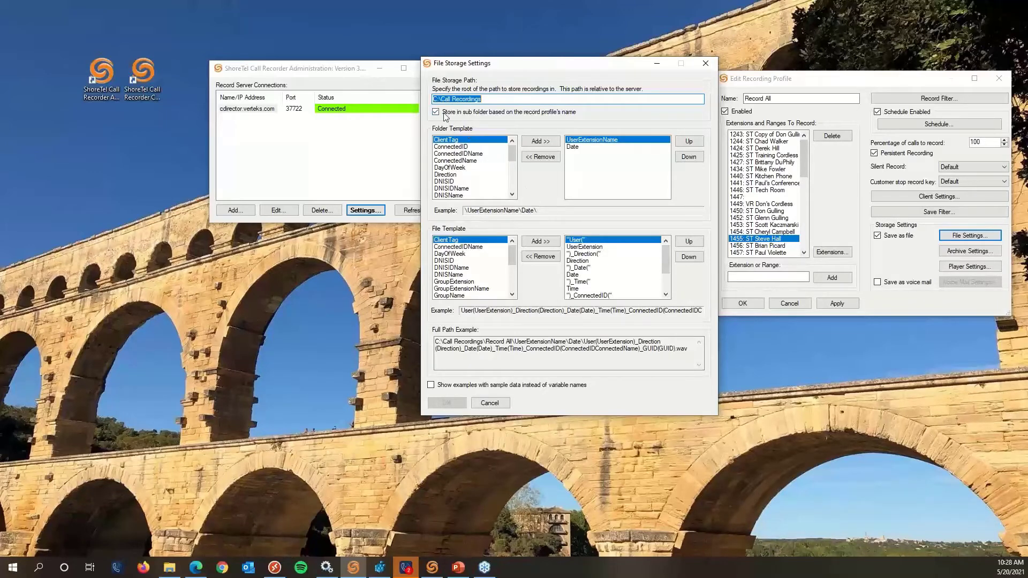
mouse_move(444, 115)
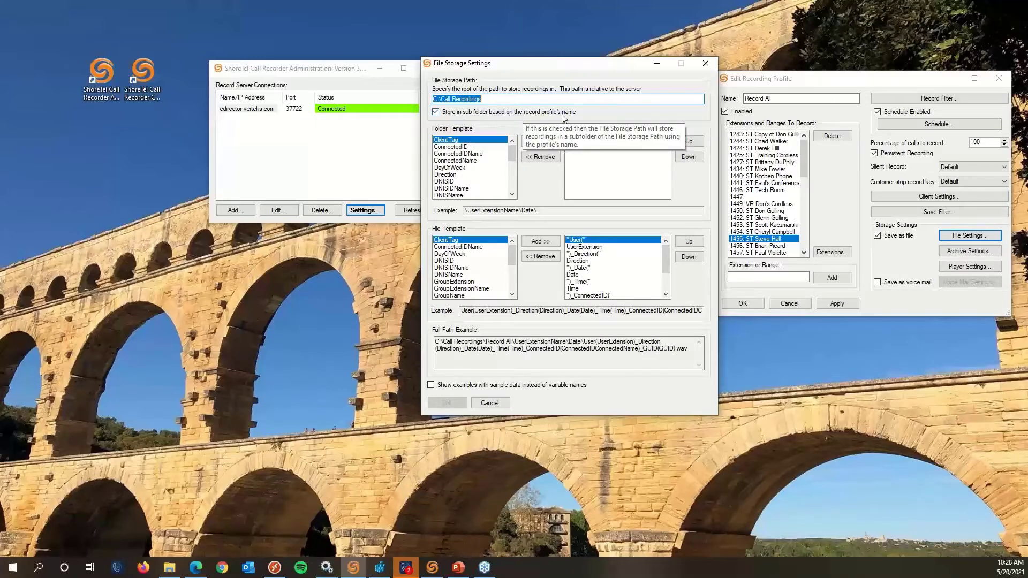
left_click_drag(509, 66, 234, 132)
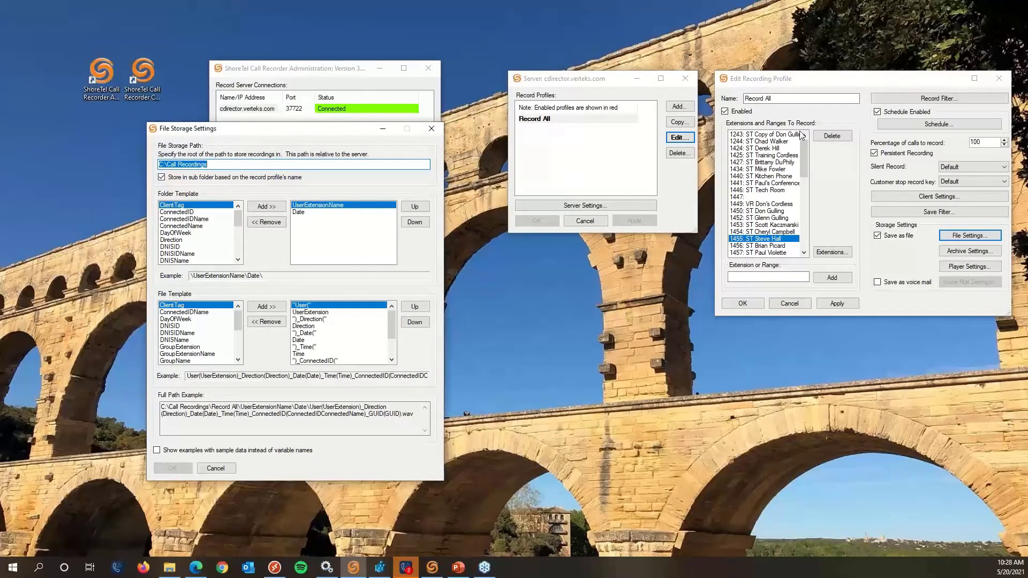
mouse_move(220, 185)
left_click_drag(262, 133, 515, 159)
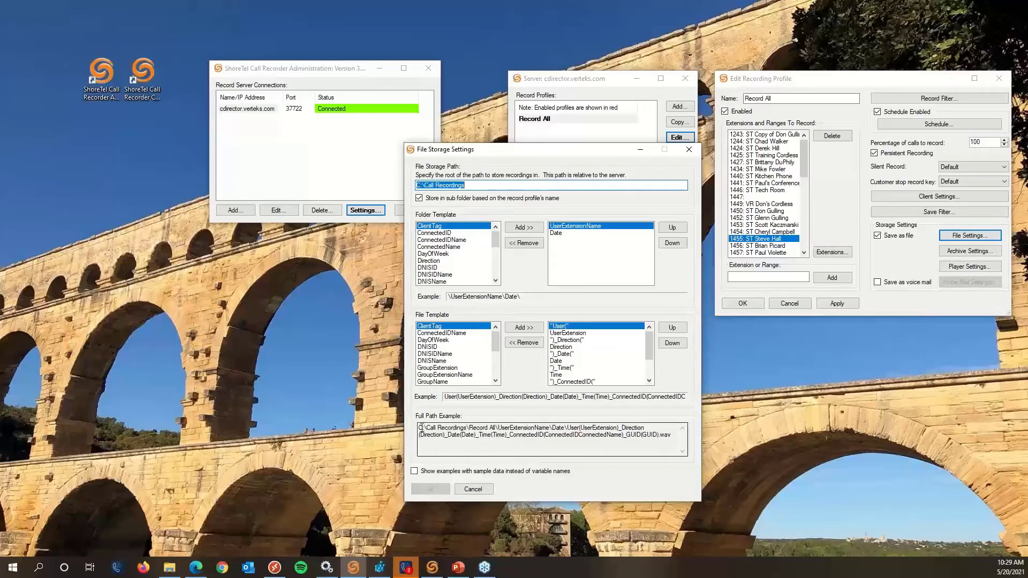
Examine the root, profile, folder and file name parts of the full path example, along with the remaining file template entries
left_click_drag(421, 427, 568, 428)
left_click(527, 430)
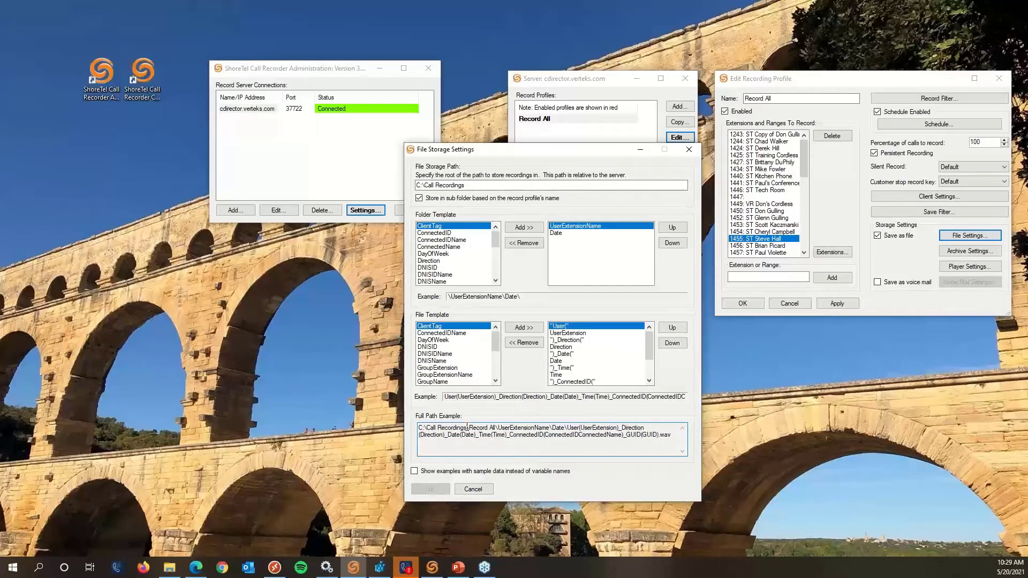
left_click_drag(469, 427, 551, 428)
left_click_drag(557, 427, 677, 448)
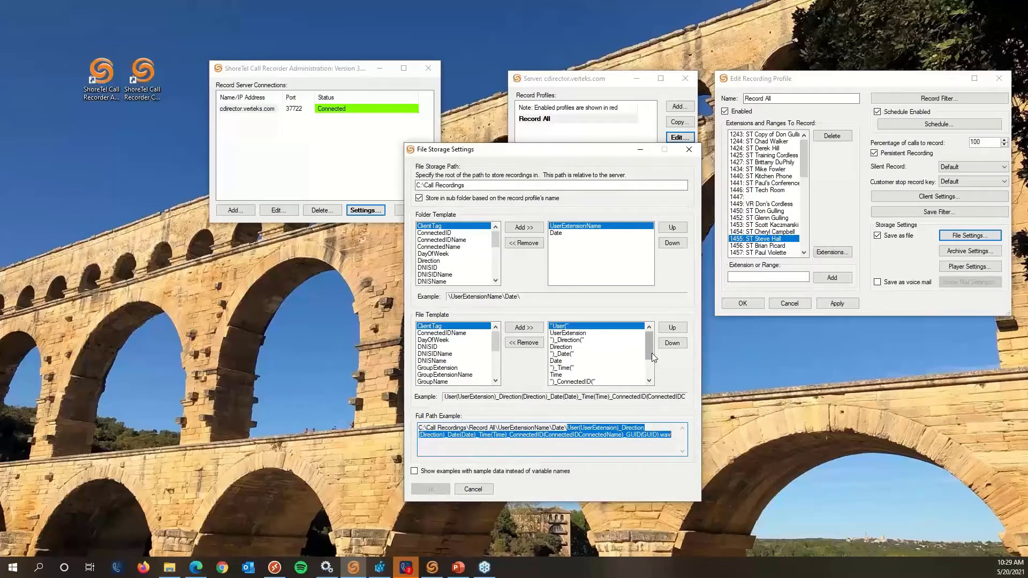
left_click_drag(650, 352, 653, 369)
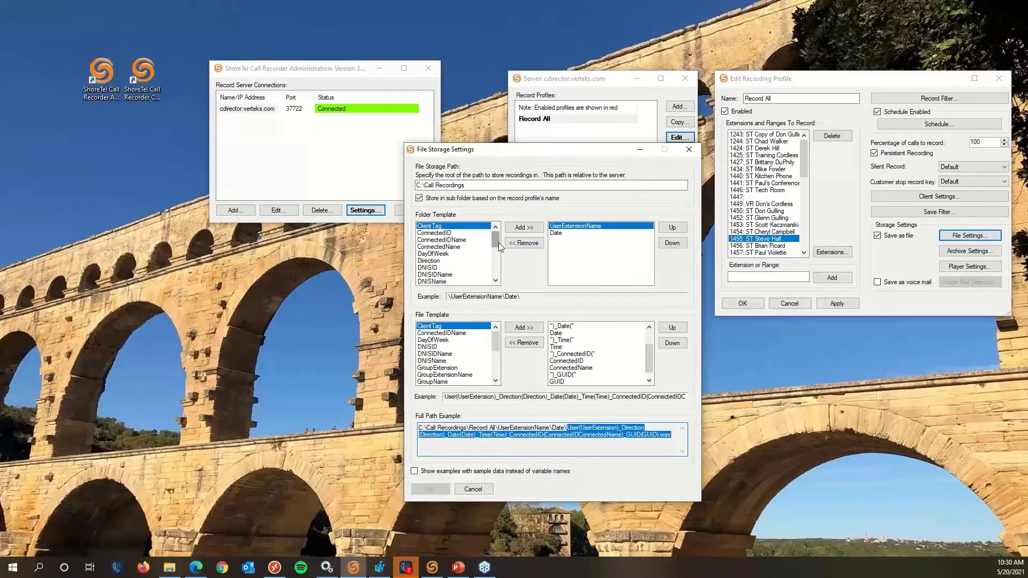
left_click(517, 424)
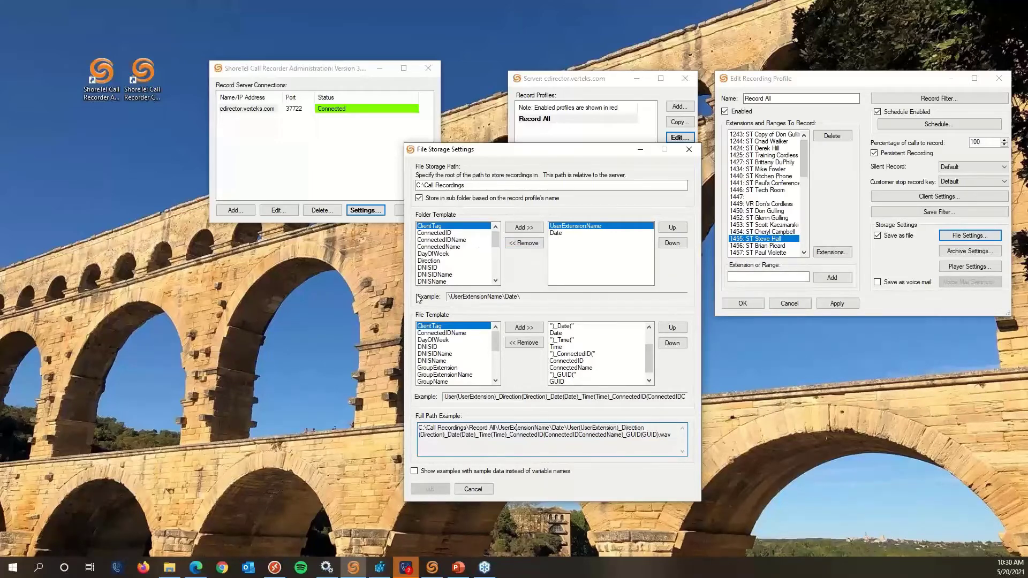
Add DayOfWeek after Date in the folder template, highlight it in the full path example, and cancel the file storage changes
left_click(437, 253)
left_click(530, 230)
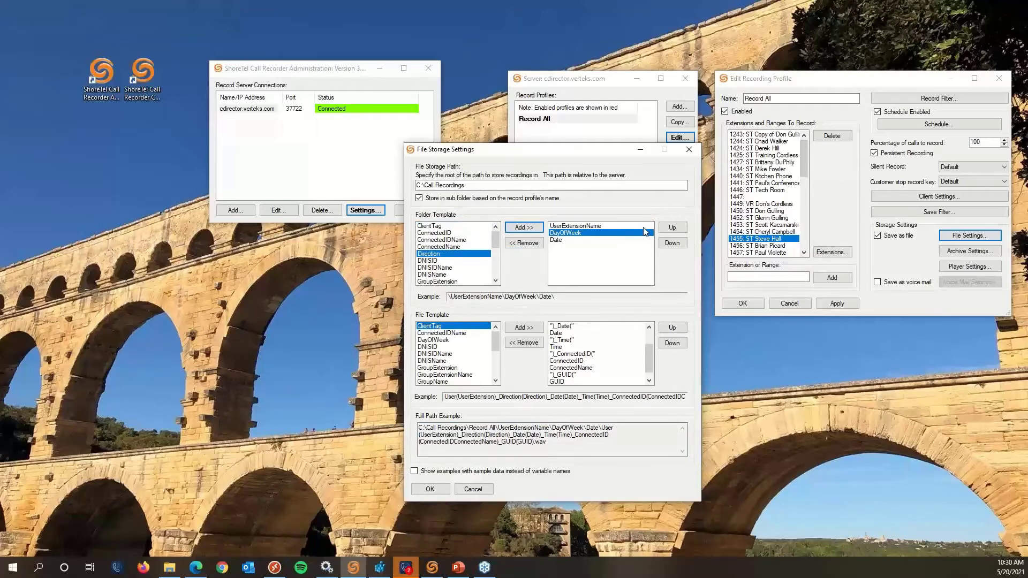
left_click(666, 242)
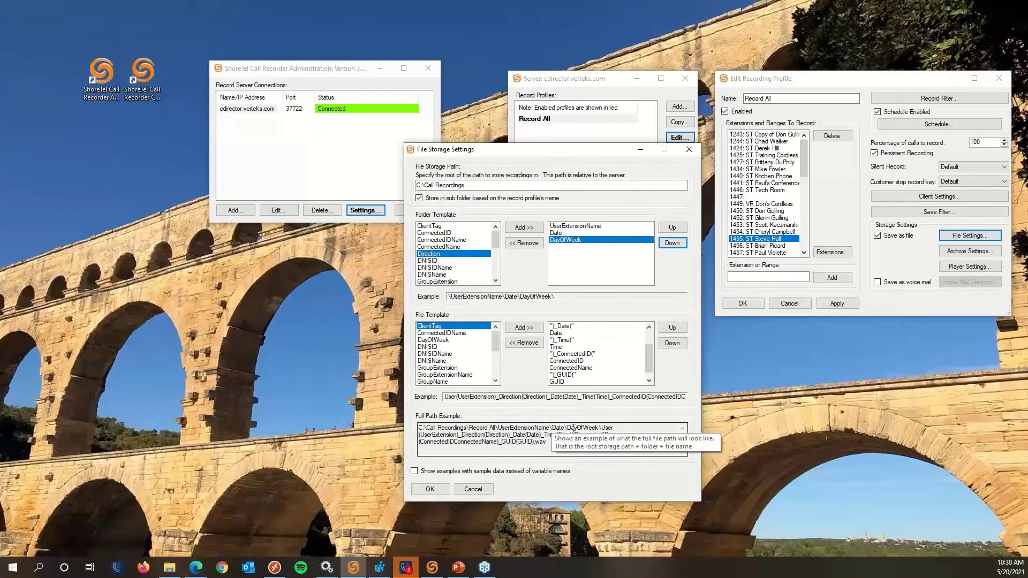
left_click_drag(573, 427, 593, 431)
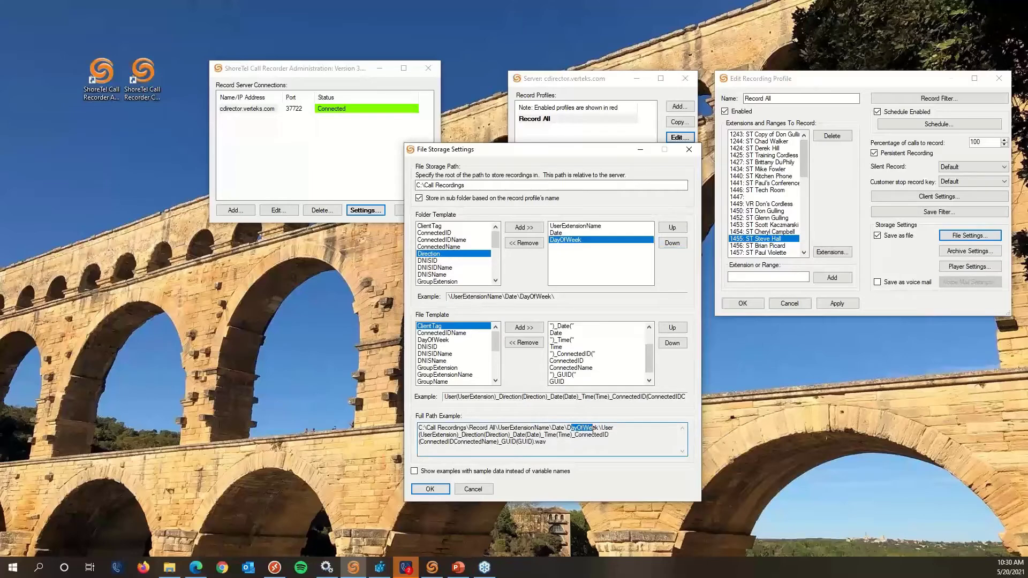
left_click(607, 431)
left_click_drag(606, 428, 606, 440)
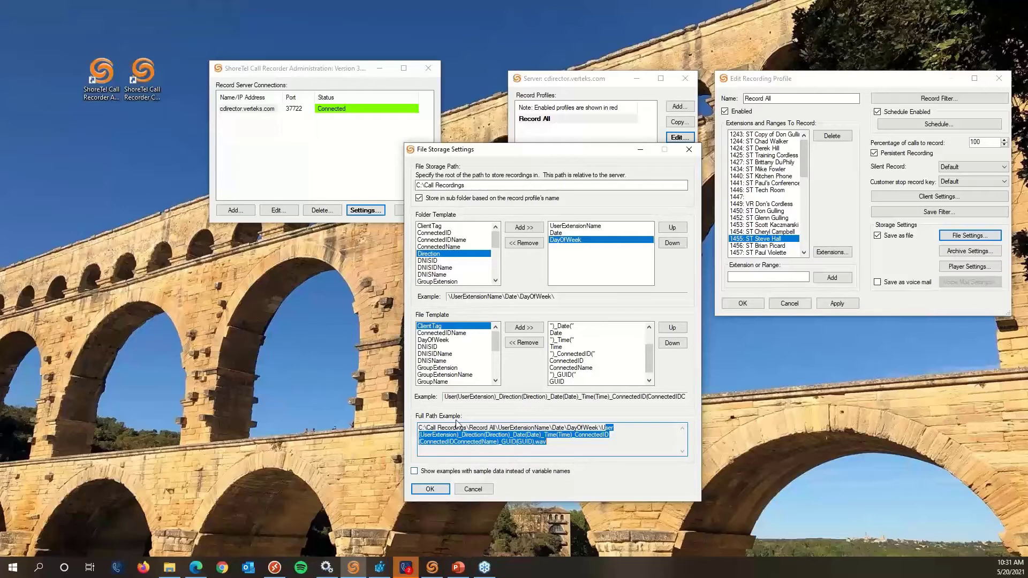
left_click(474, 490)
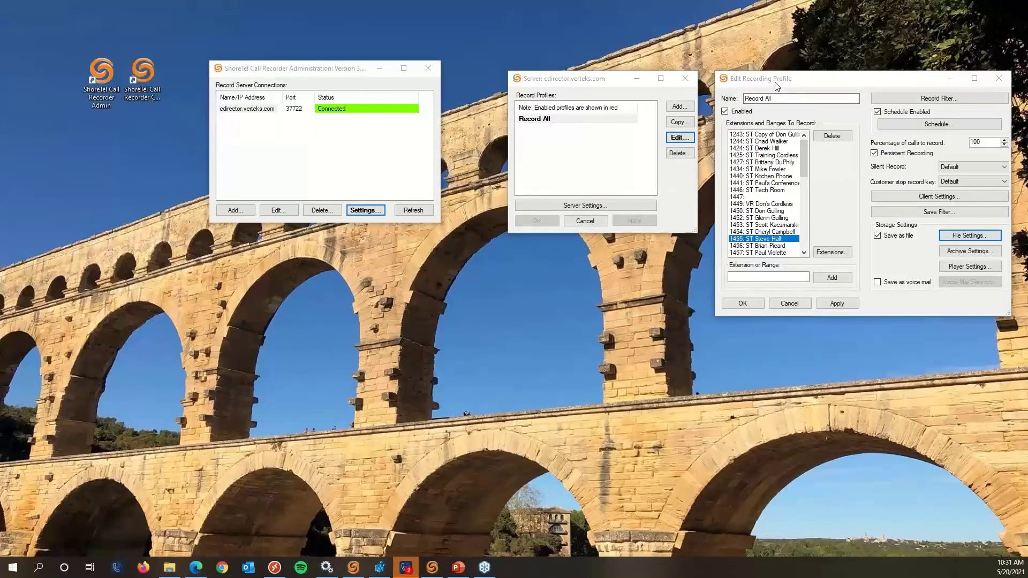
Open the archive settings, enable Backup Files to view its options, disable it again, and cancel the archive settings
left_click_drag(773, 81, 769, 80)
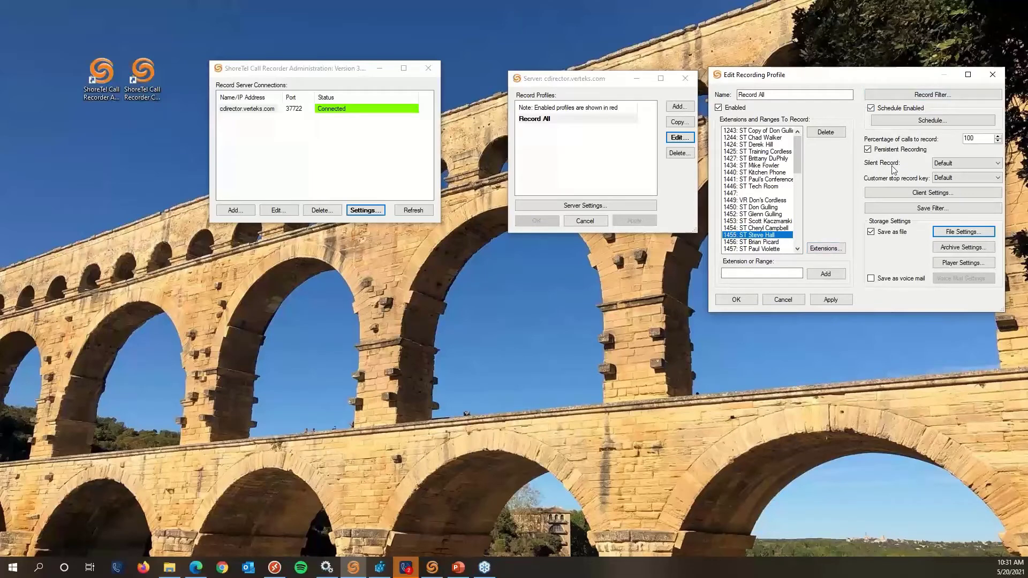
left_click(946, 252)
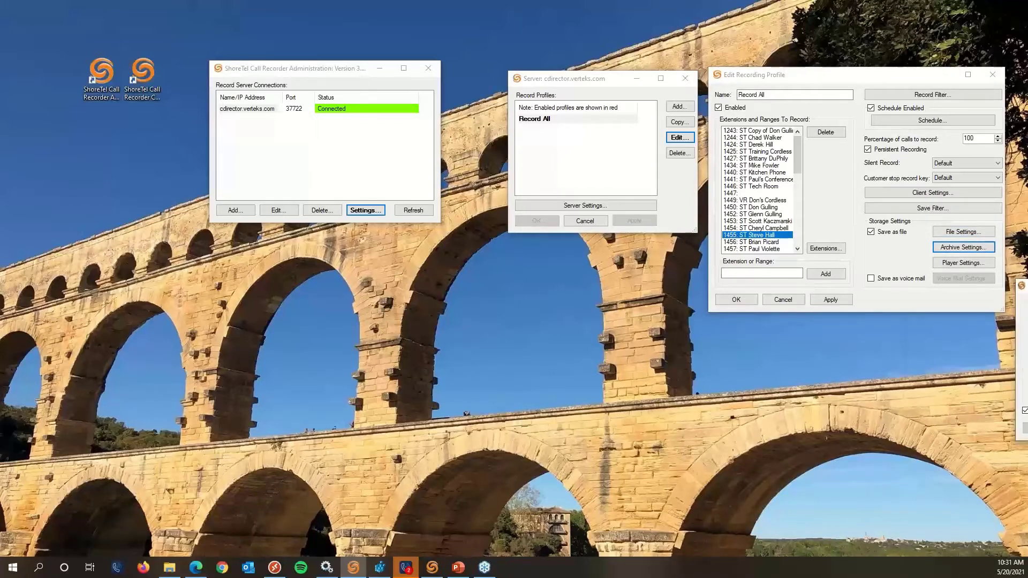
left_click_drag(745, 326, 613, 285)
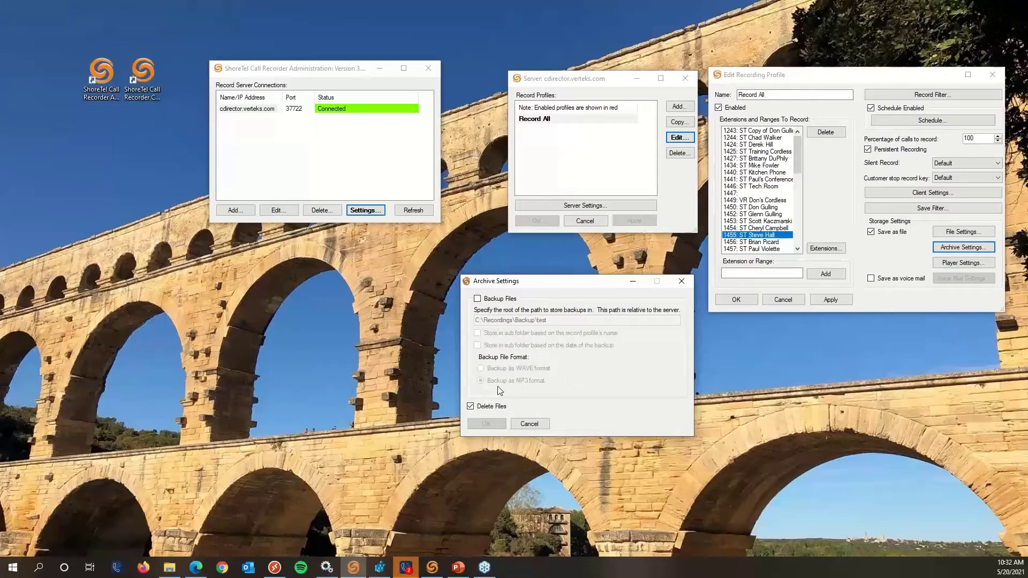
mouse_move(473, 413)
left_click(477, 299)
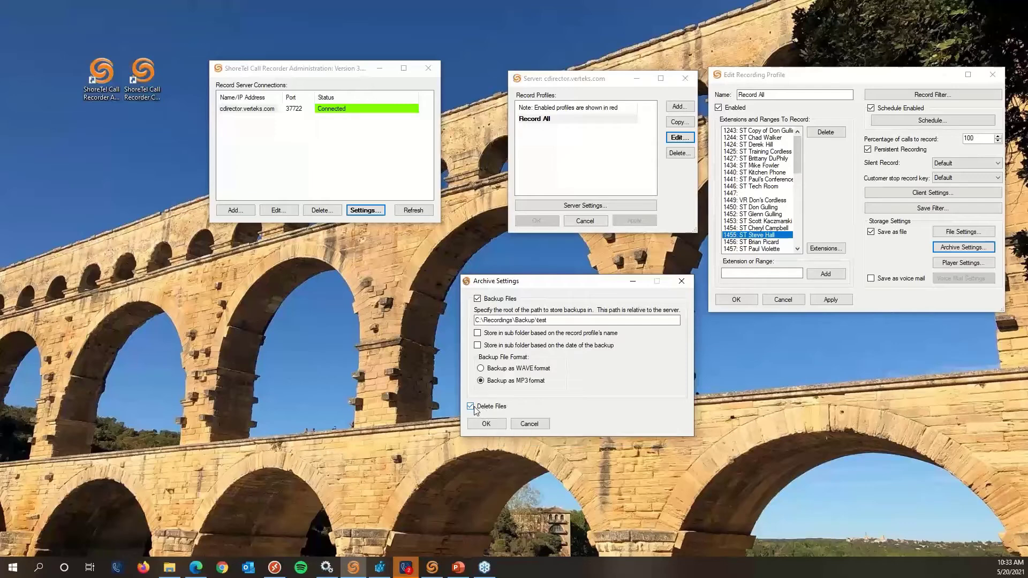
left_click(477, 299)
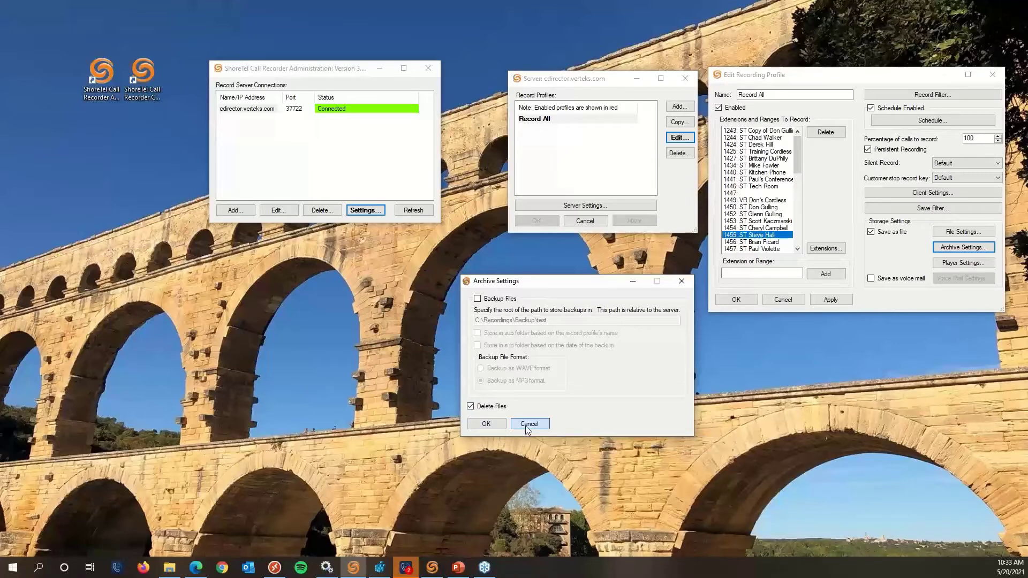
left_click(526, 426)
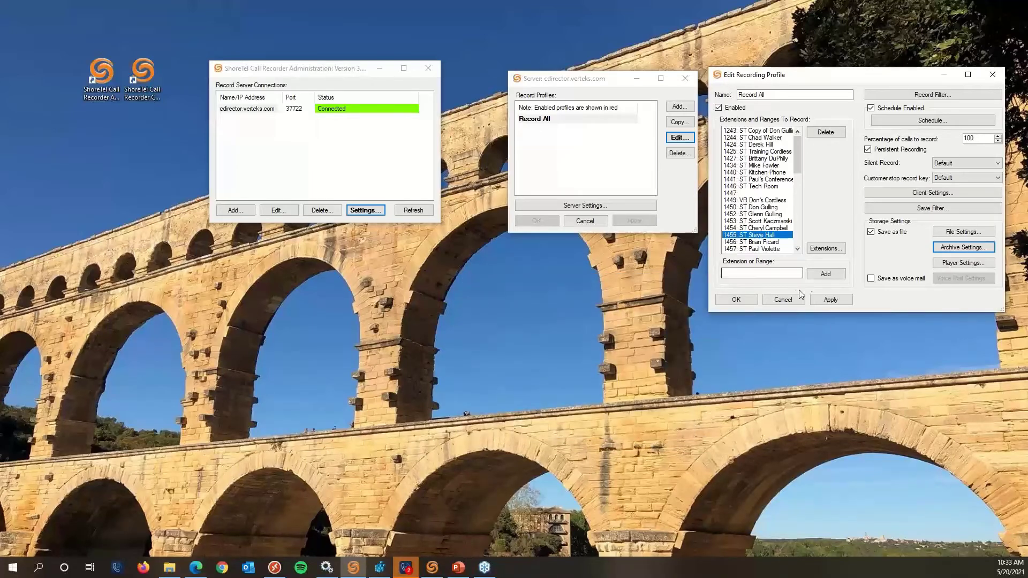
Close the Record All profile and discard its unsaved changes
left_click(783, 299)
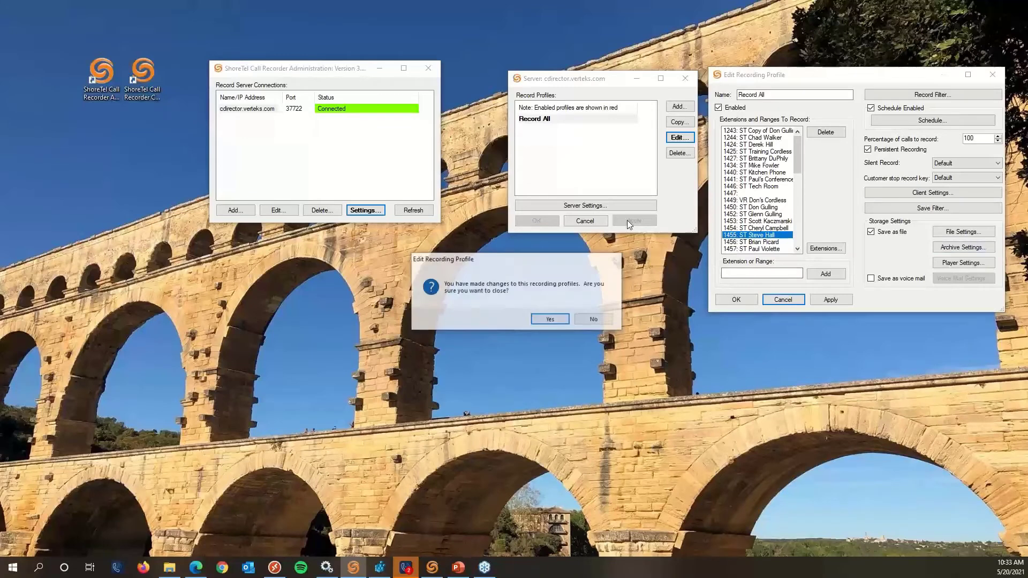
left_click(593, 320)
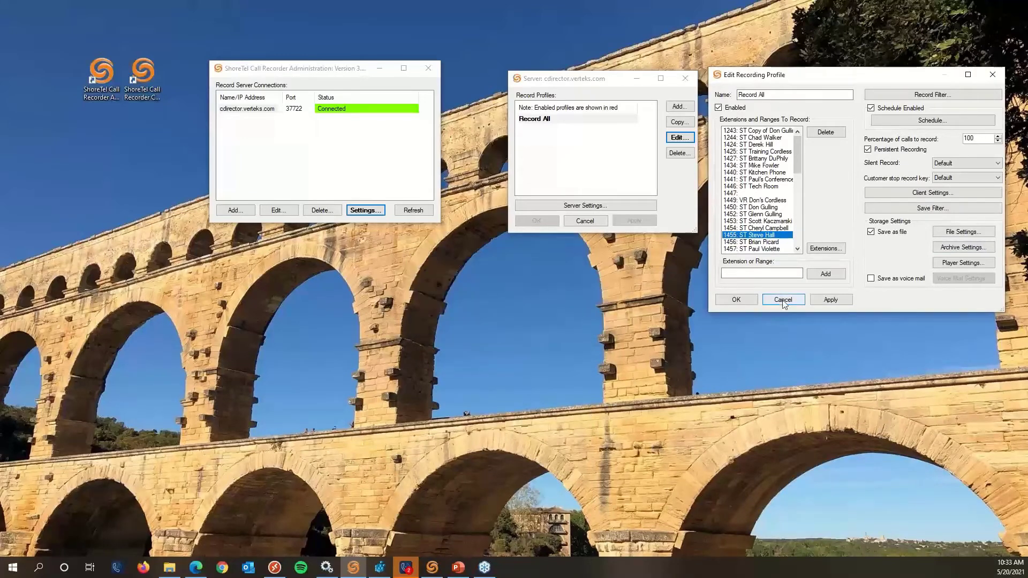
left_click(765, 302)
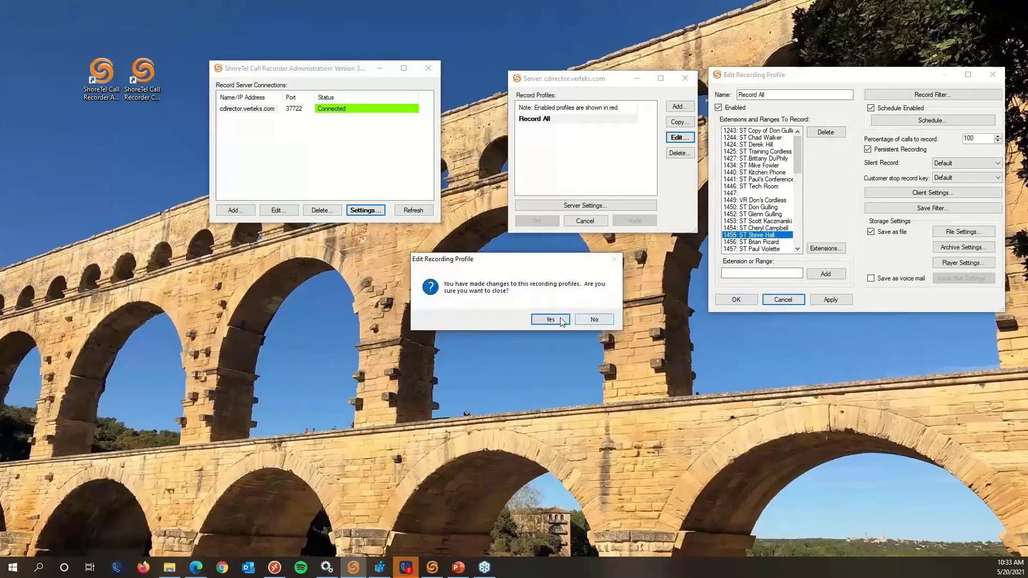
left_click(552, 321)
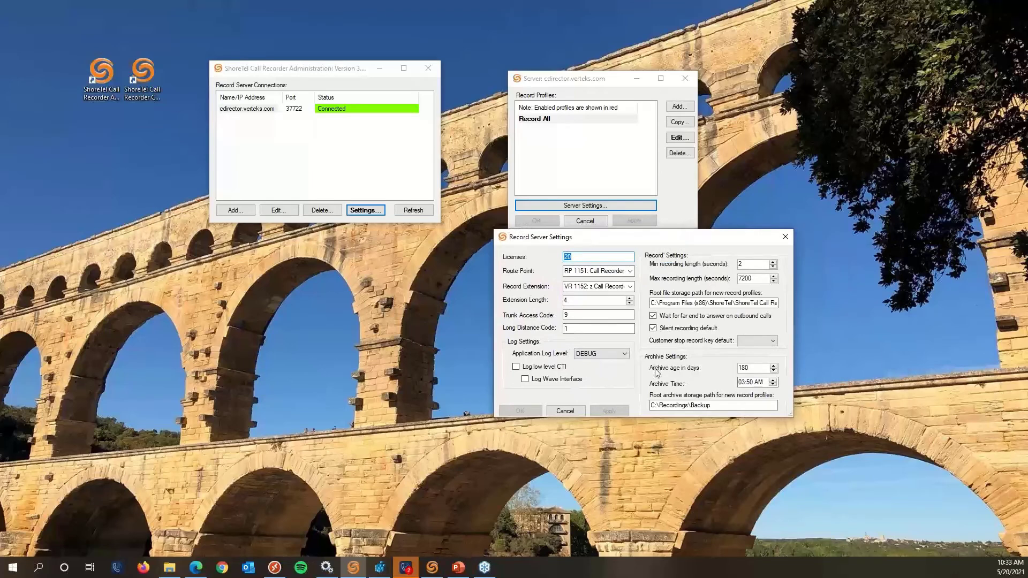
Open the record server settings, examine the archive age in days, and close the settings without changes
left_click(756, 368)
left_click_drag(684, 242, 682, 253)
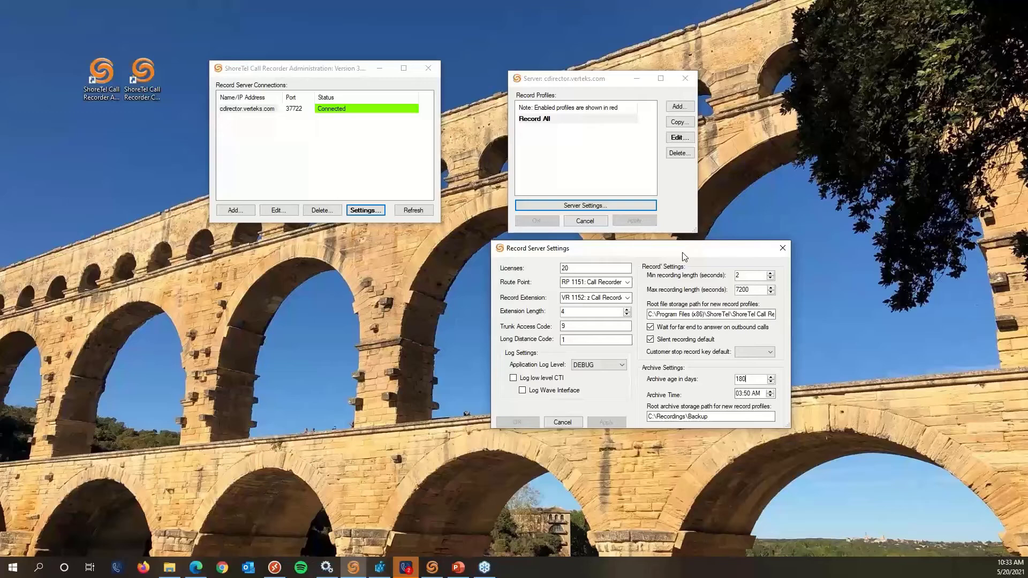
left_click(779, 251)
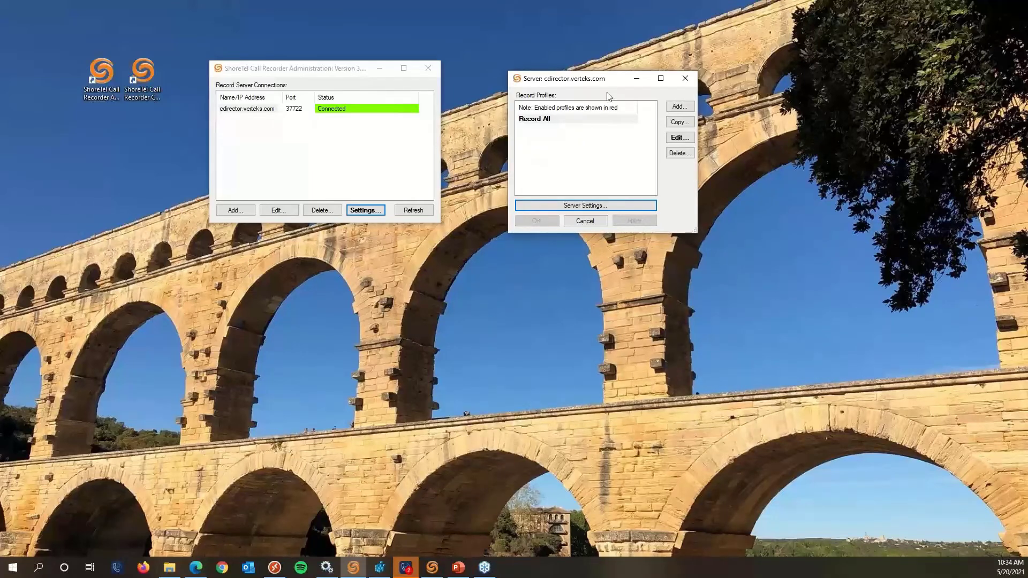
Close the server's record profiles window and the Call Recorder Administration window
left_click_drag(584, 78, 542, 69)
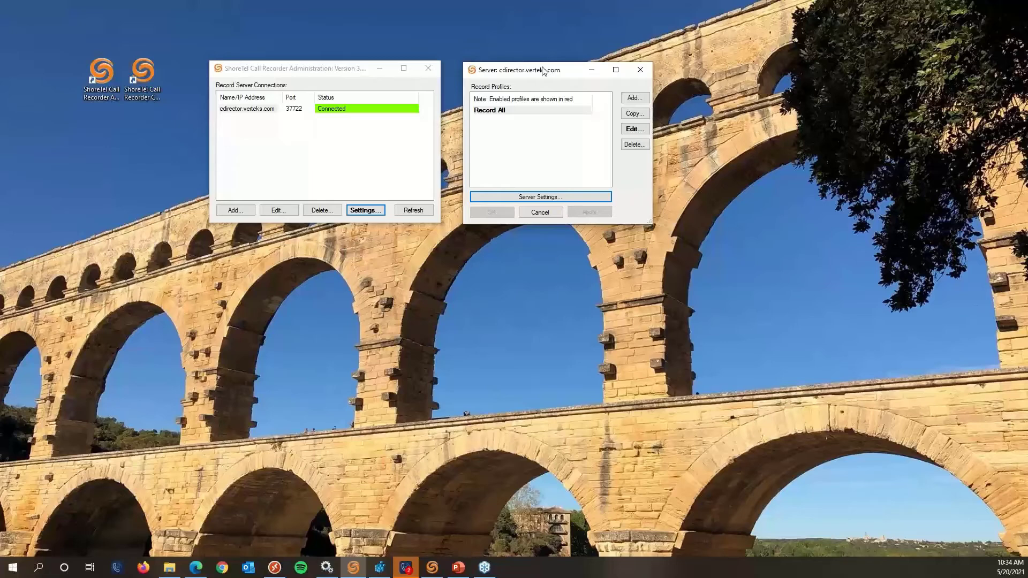
left_click(480, 111)
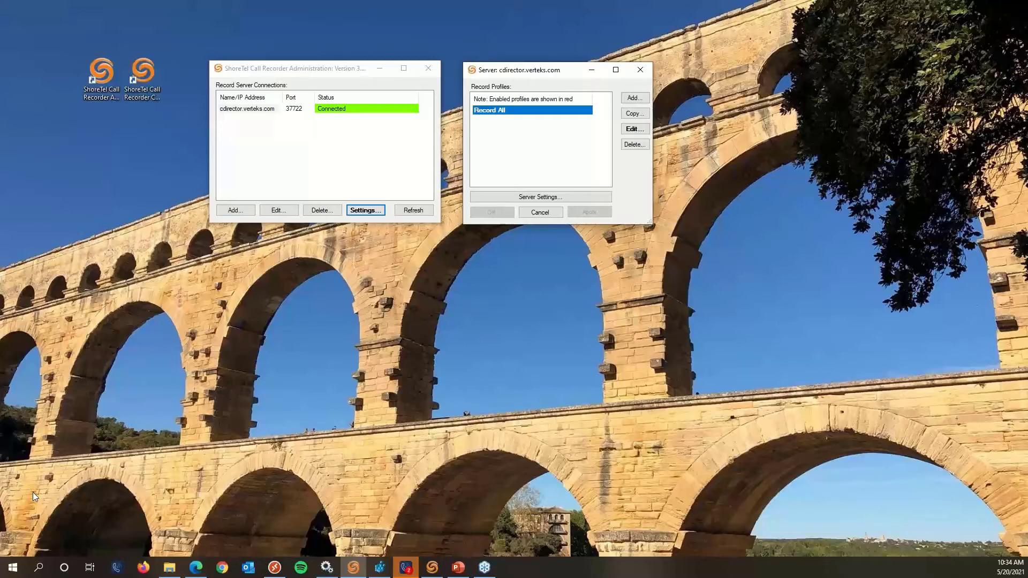
left_click(540, 212)
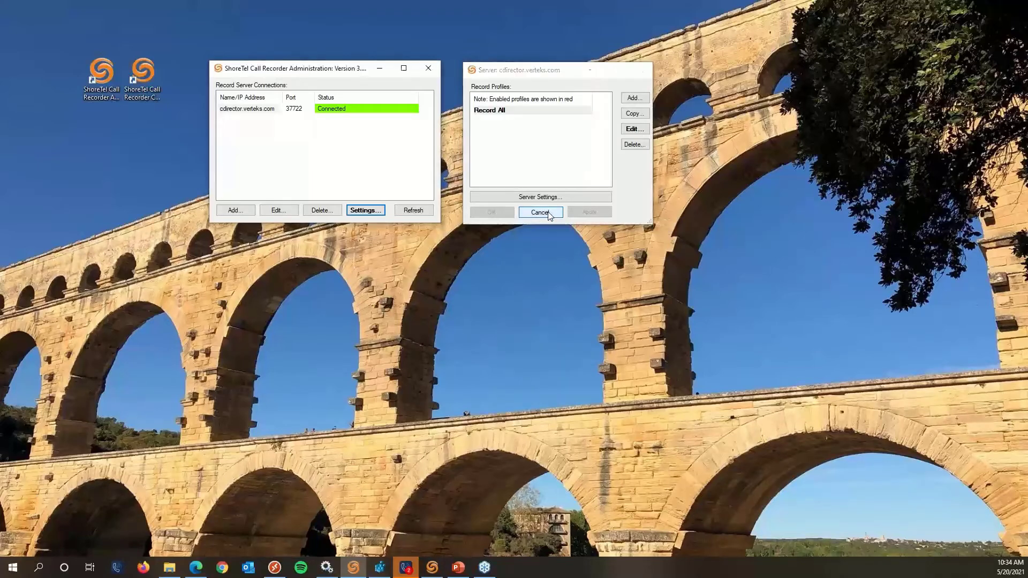
left_click_drag(321, 68, 318, 66)
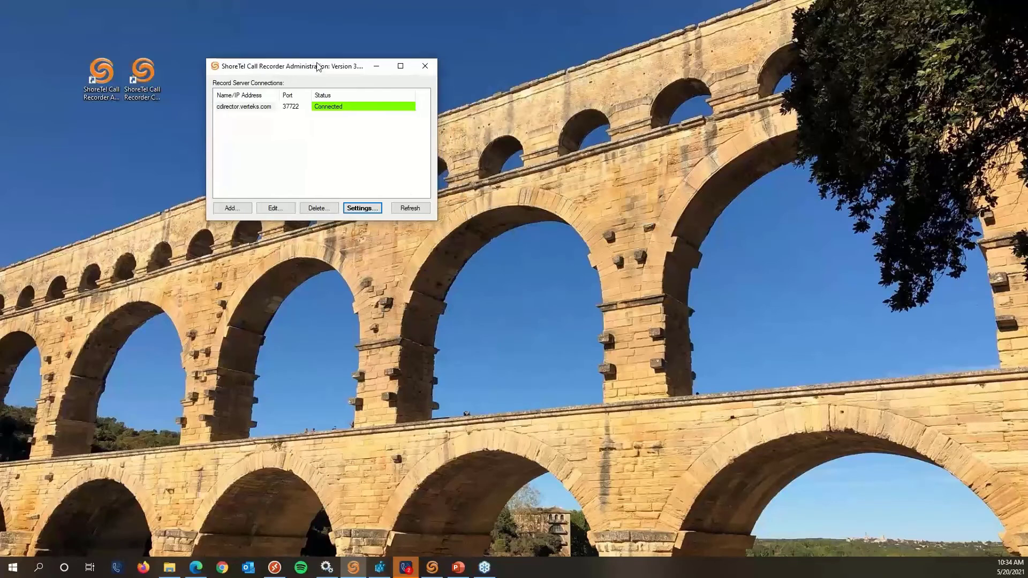
left_click(425, 66)
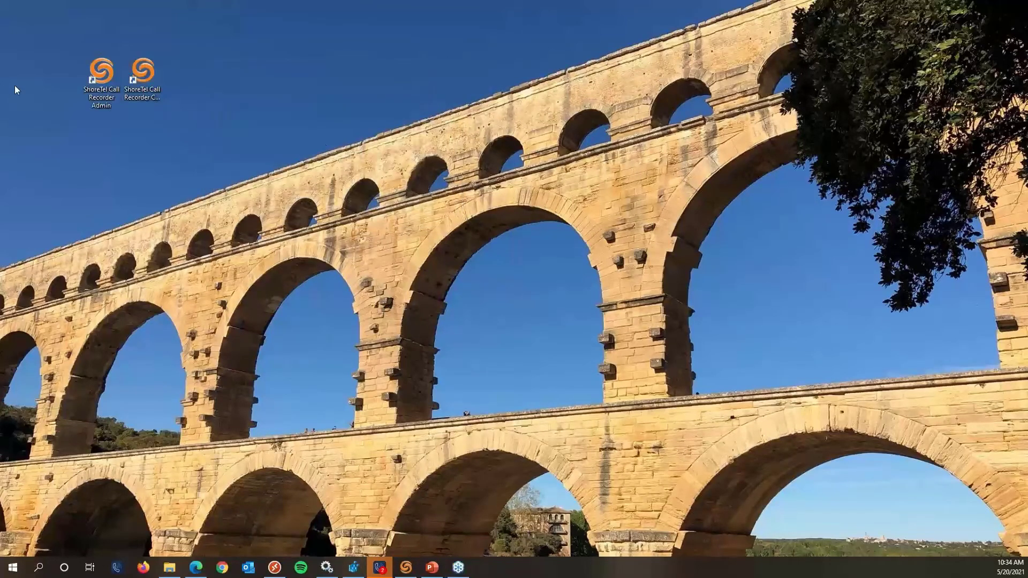
Launch the ShoreTel Call Recorder Client and move its window clear of the desktop shortcuts
left_click(142, 78)
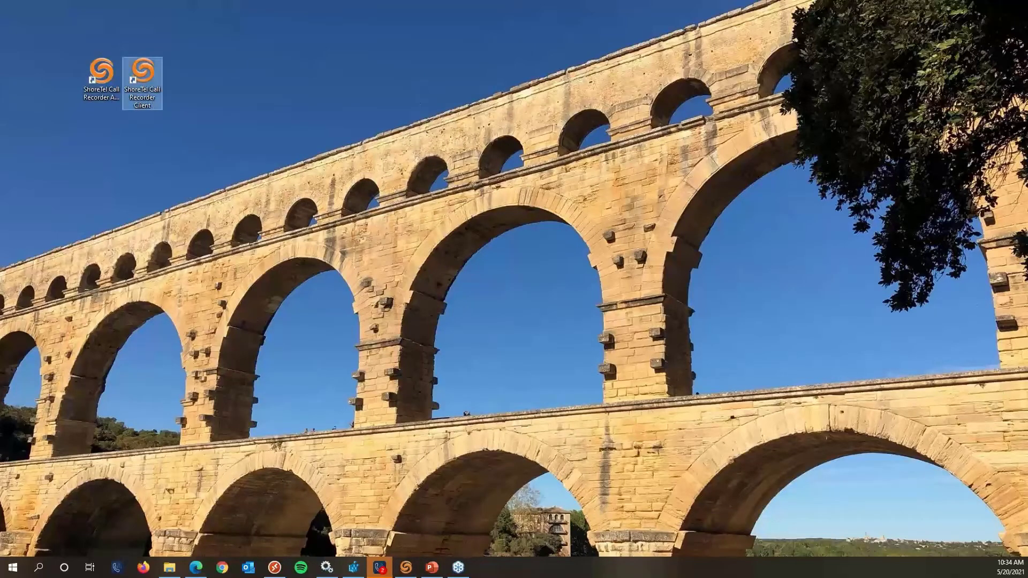
key("Return")
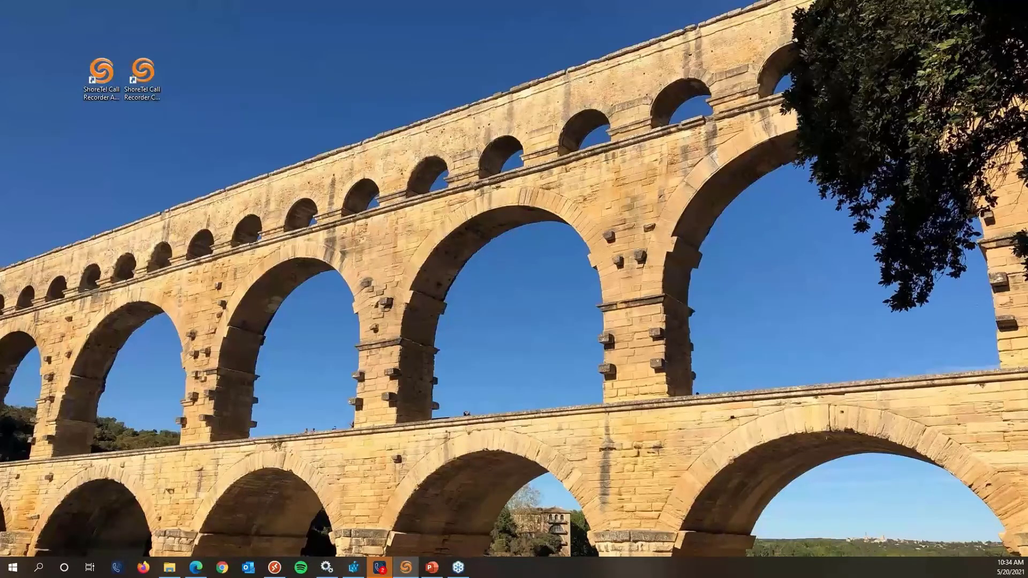
left_click_drag(1027, 133, 361, 250)
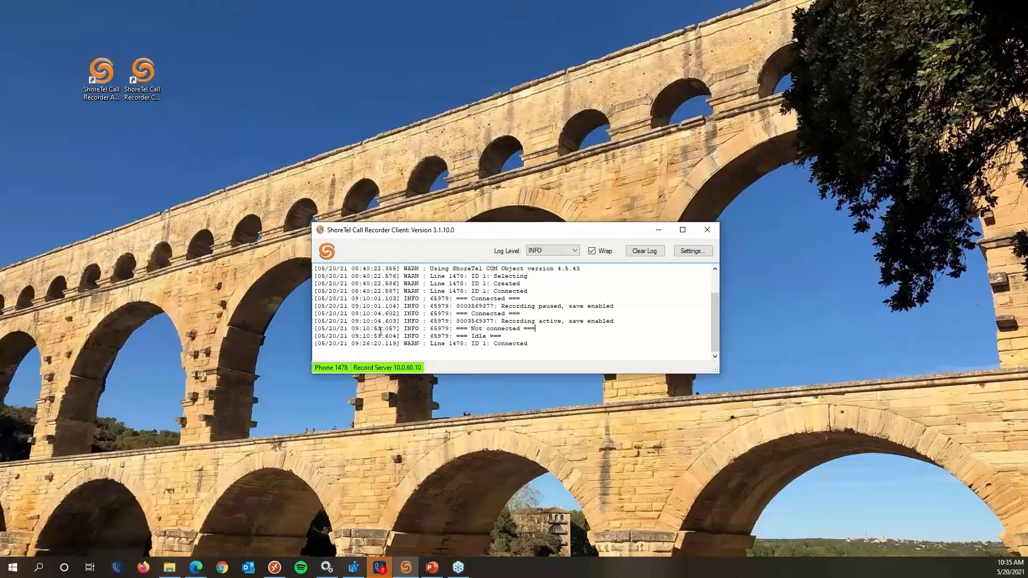
left_click_drag(373, 233, 647, 364)
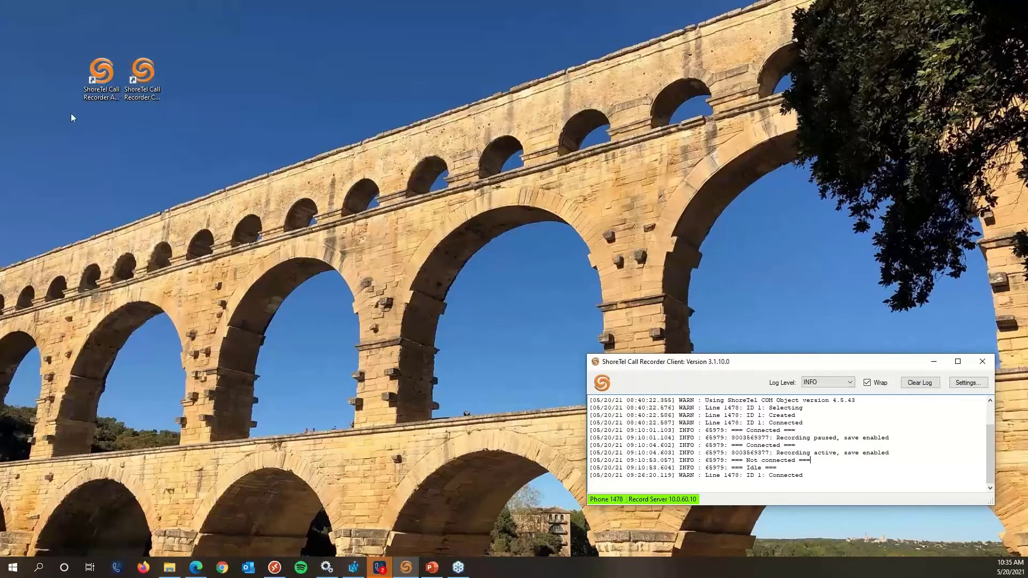
Reopen ShoreTel Call Recorder Administration and open the Record All profile of the connected server for editing
double_click(117, 92)
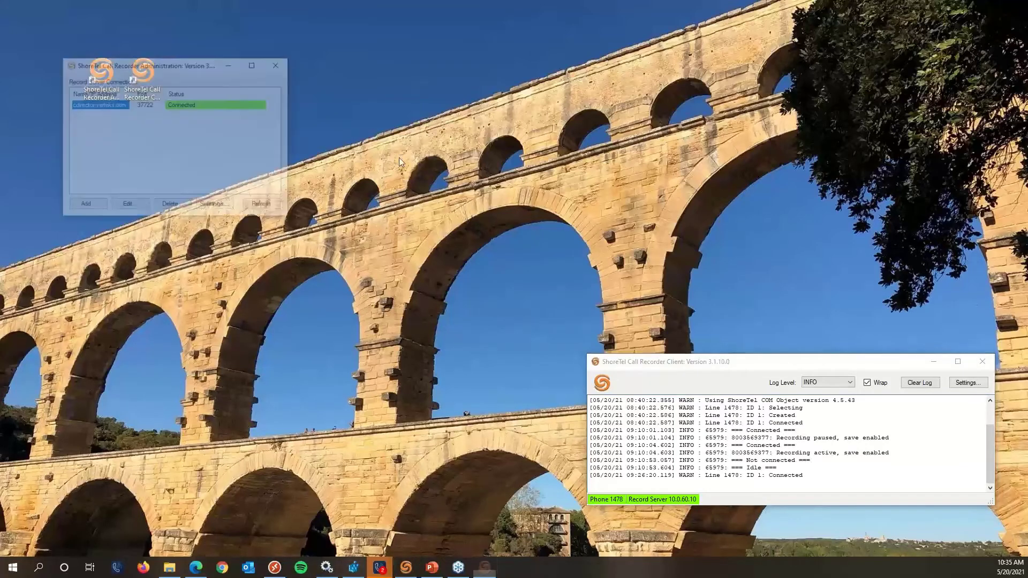
left_click(212, 207)
left_click(90, 119)
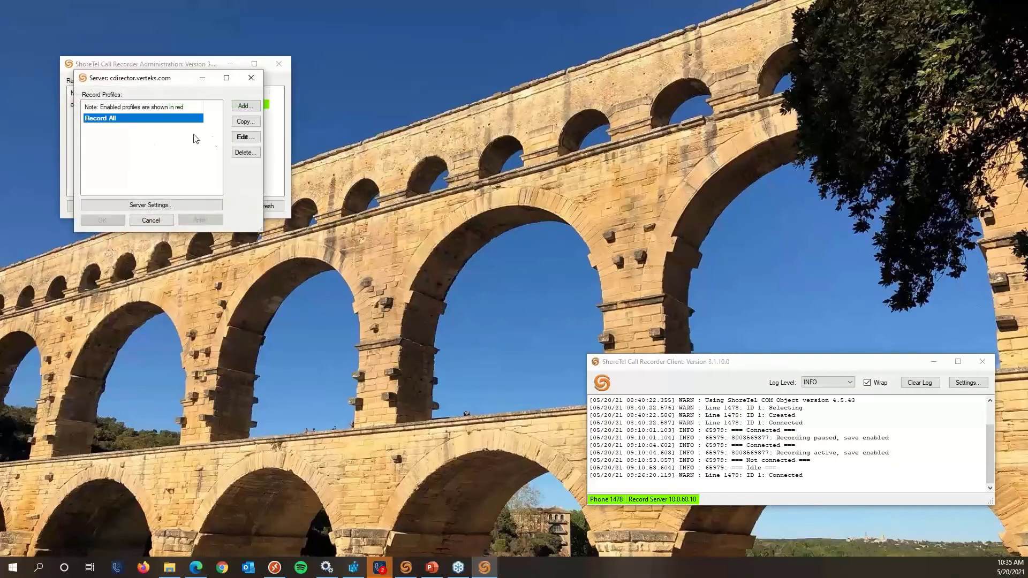
left_click(244, 137)
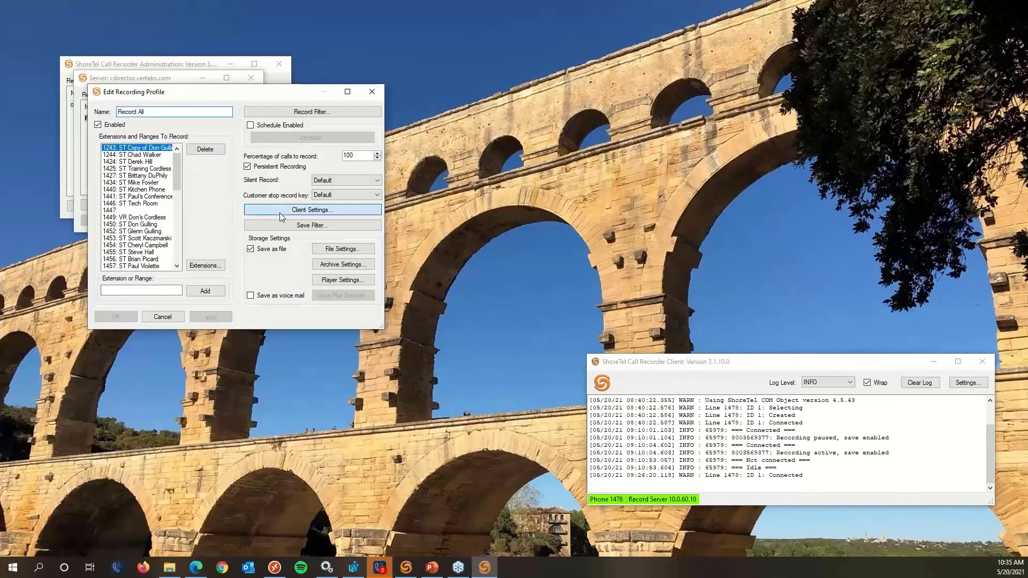
Examine the profile's client control options, and cancel the client settings, profile and server windows
left_click(279, 213)
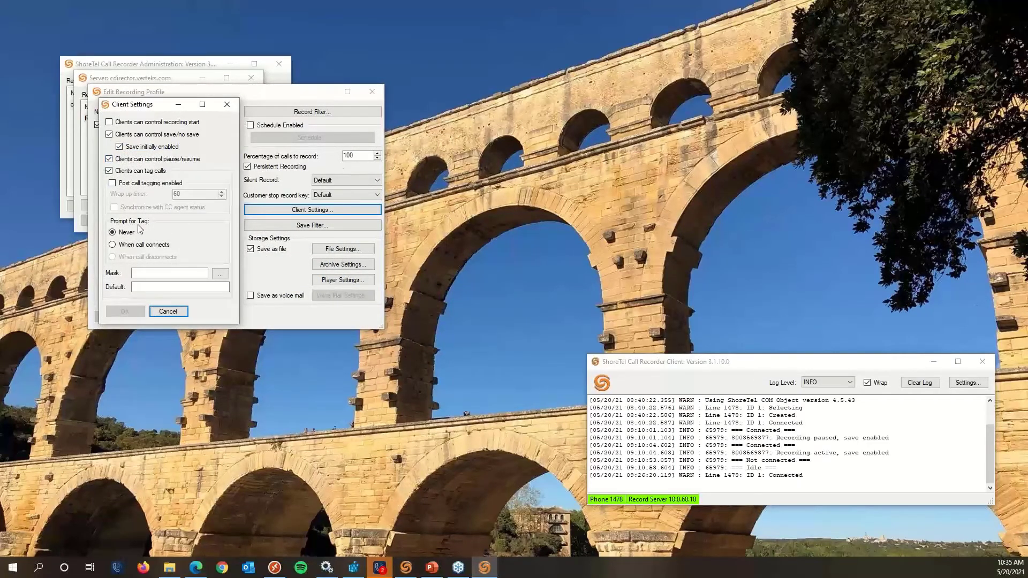
left_click(170, 312)
left_click(173, 318)
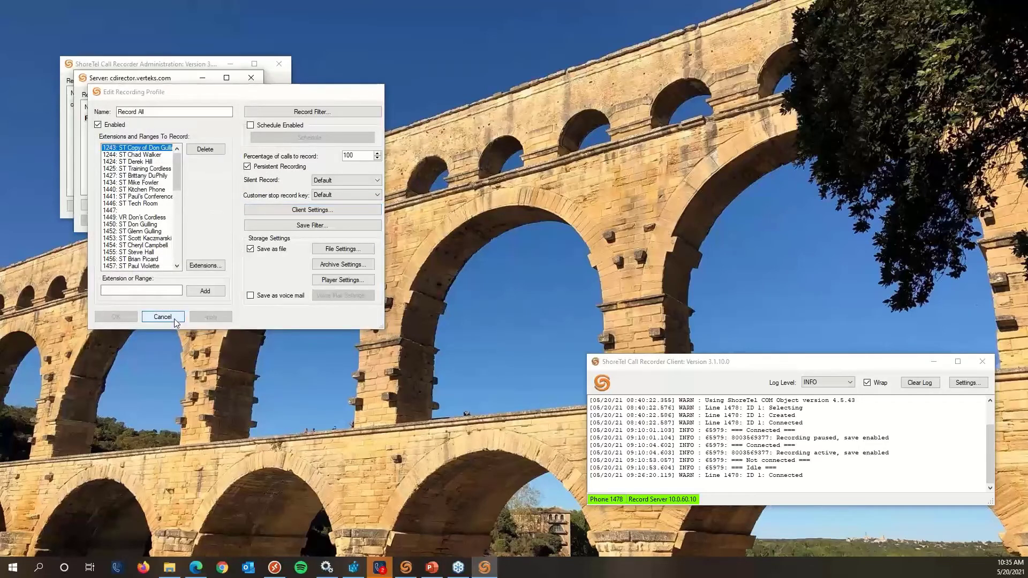
left_click(152, 220)
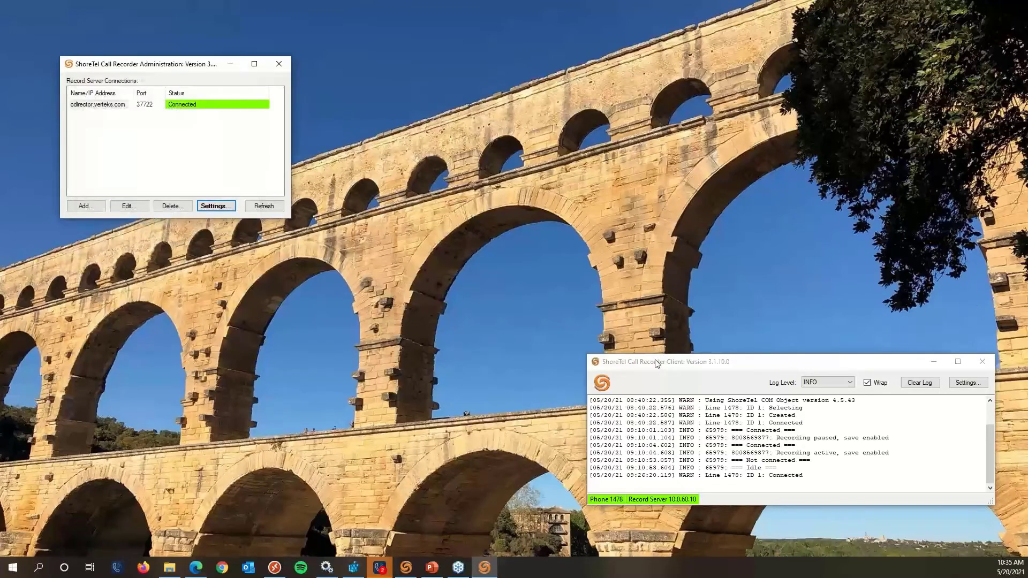
Bring the Mitel Connect window with the active call onto the desktop beside the Call Recorder Client
left_click_drag(655, 360, 652, 359)
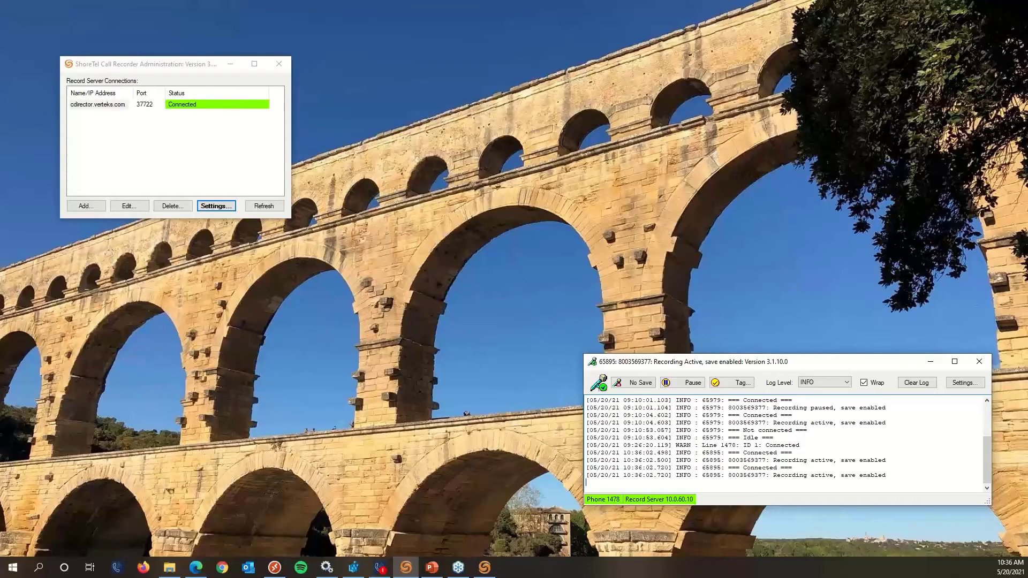
left_click_drag(1027, 267, 413, 73)
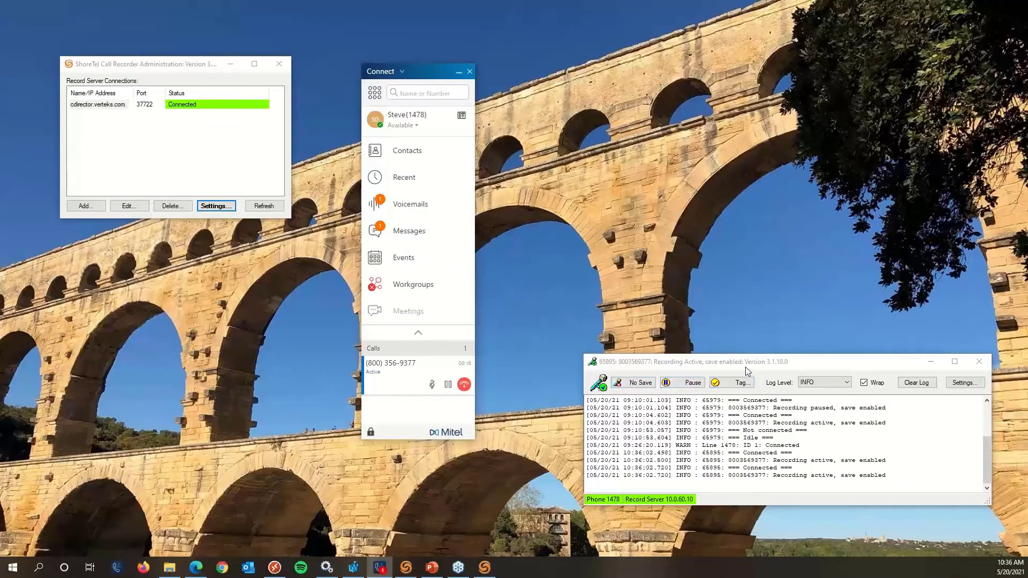
left_click_drag(745, 370, 741, 343)
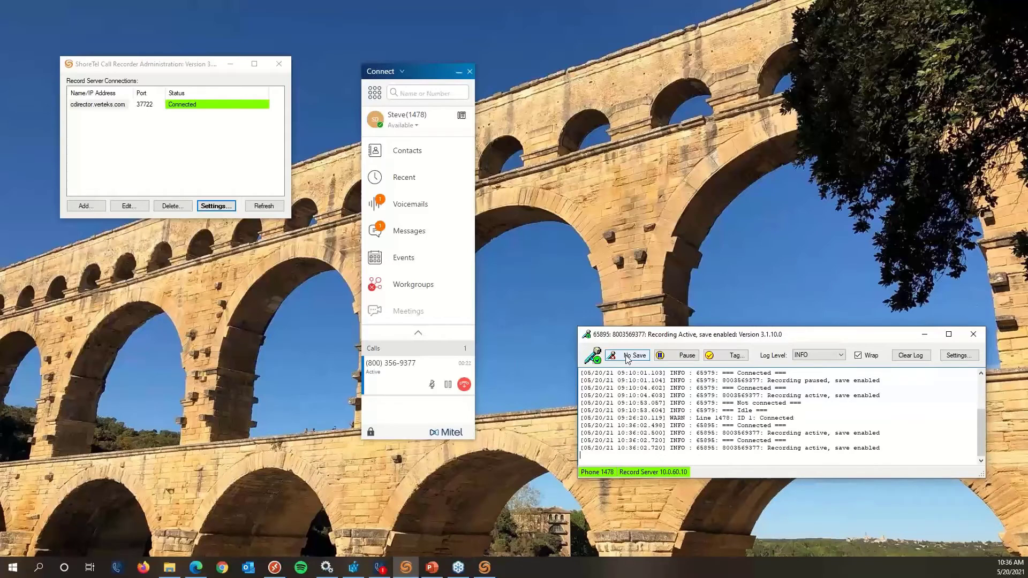
Pause and resume the active call's recording in the Call Recorder Client, and open tagging for the call
left_click(676, 357)
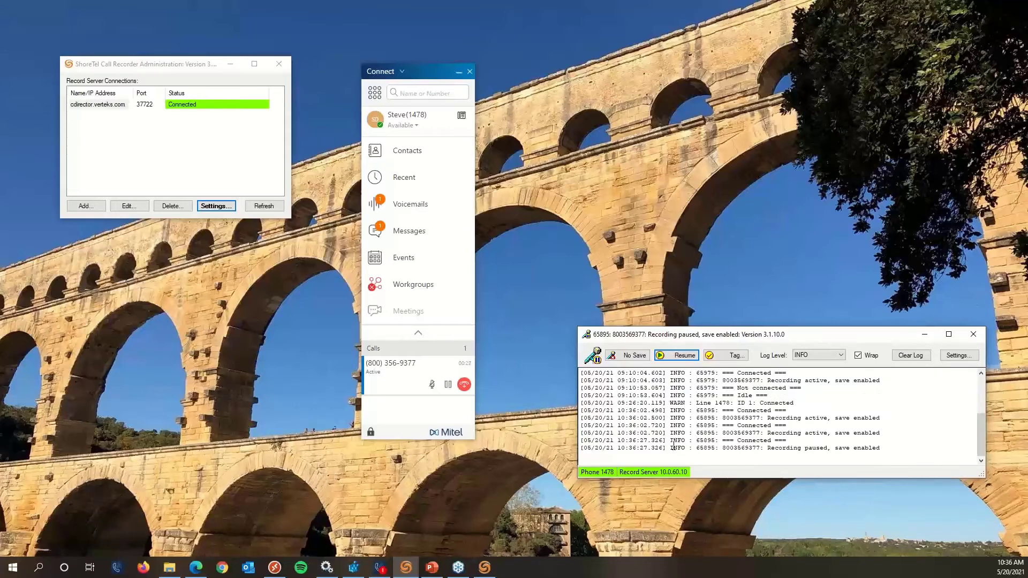
left_click(672, 360)
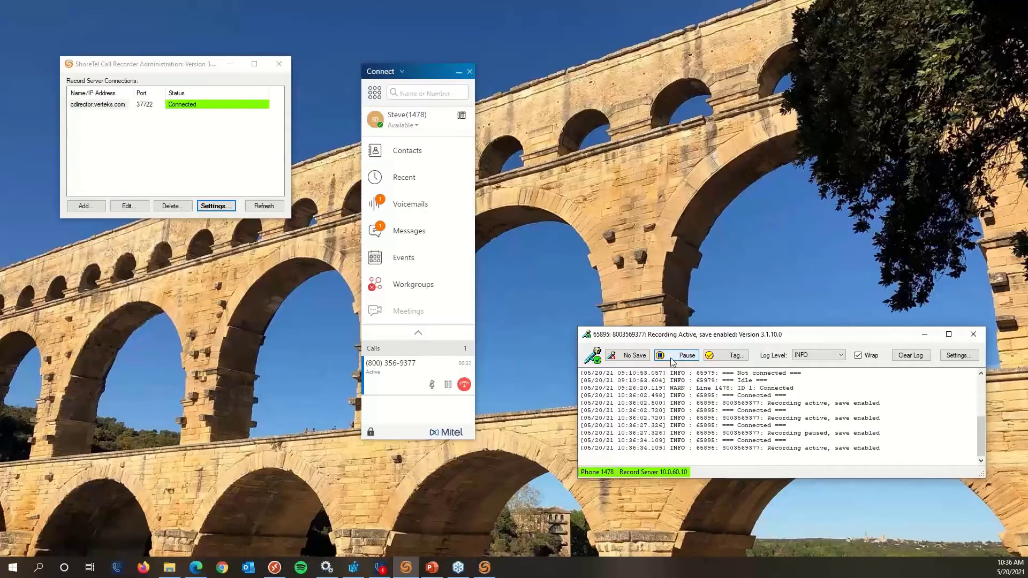
left_click(731, 356)
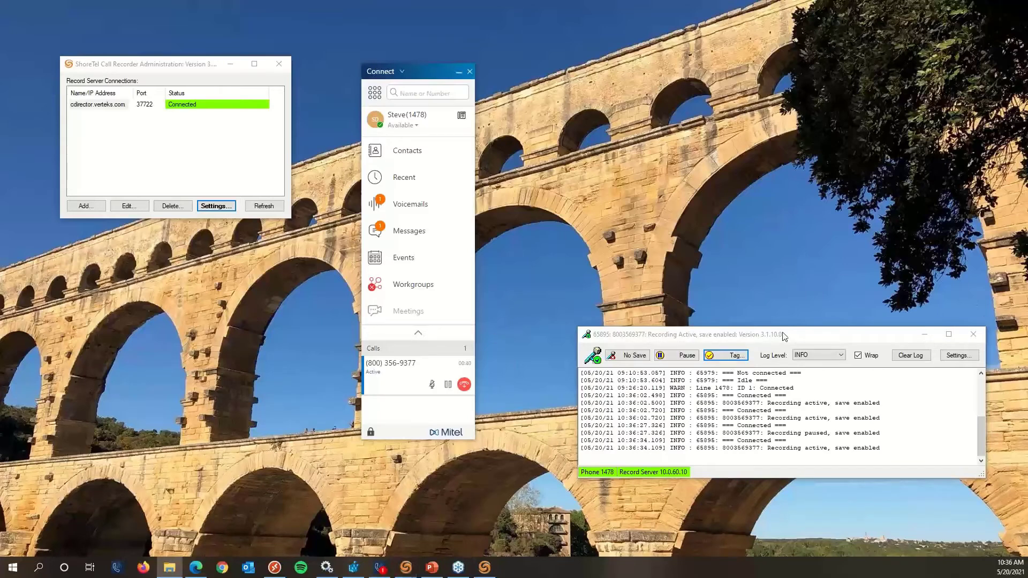
left_click_drag(782, 335, 772, 327)
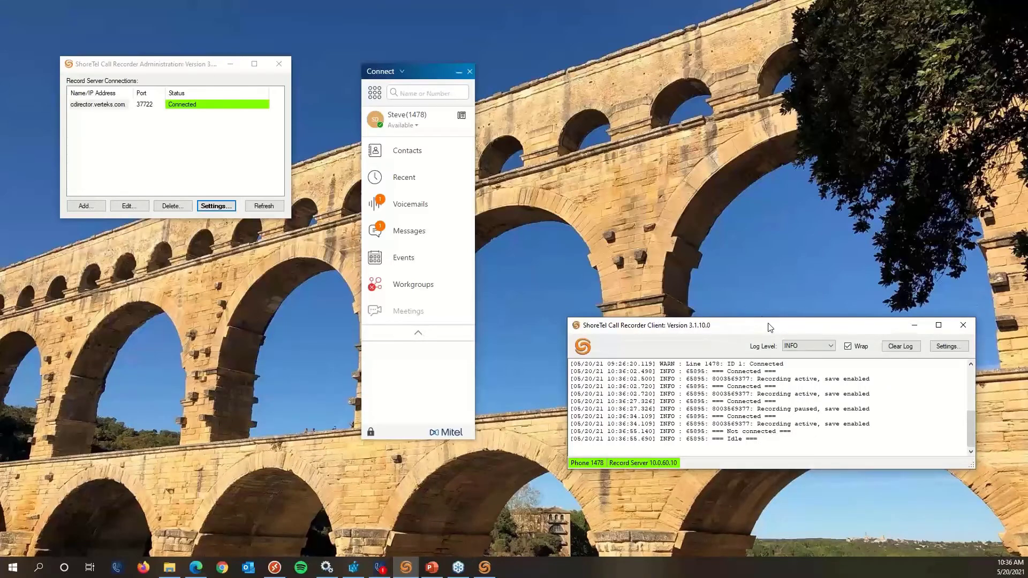
Open the Call Recorder Client's settings and place the Settings window above the client
left_click_drag(771, 327, 761, 330)
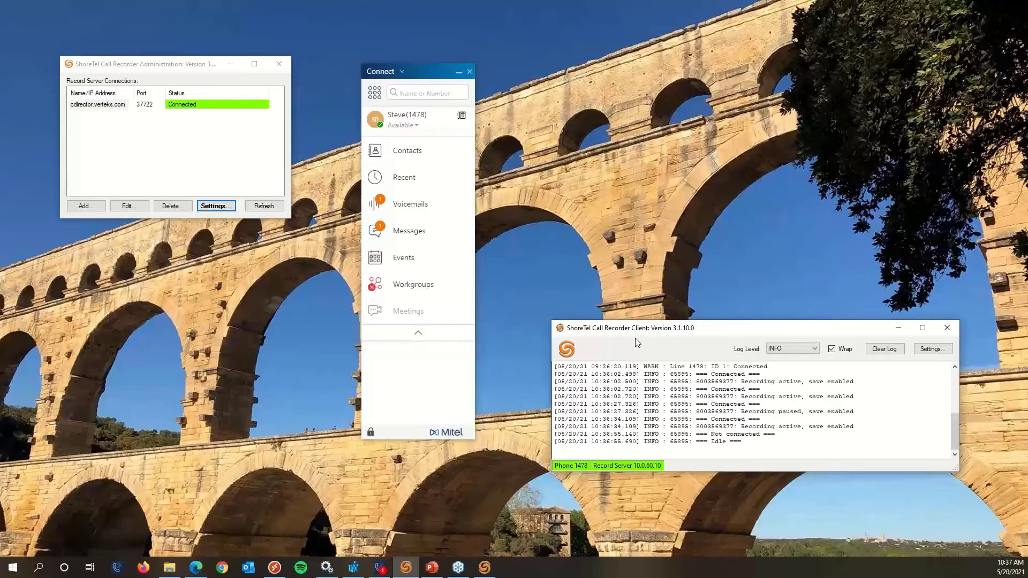
left_click_drag(626, 330, 607, 339)
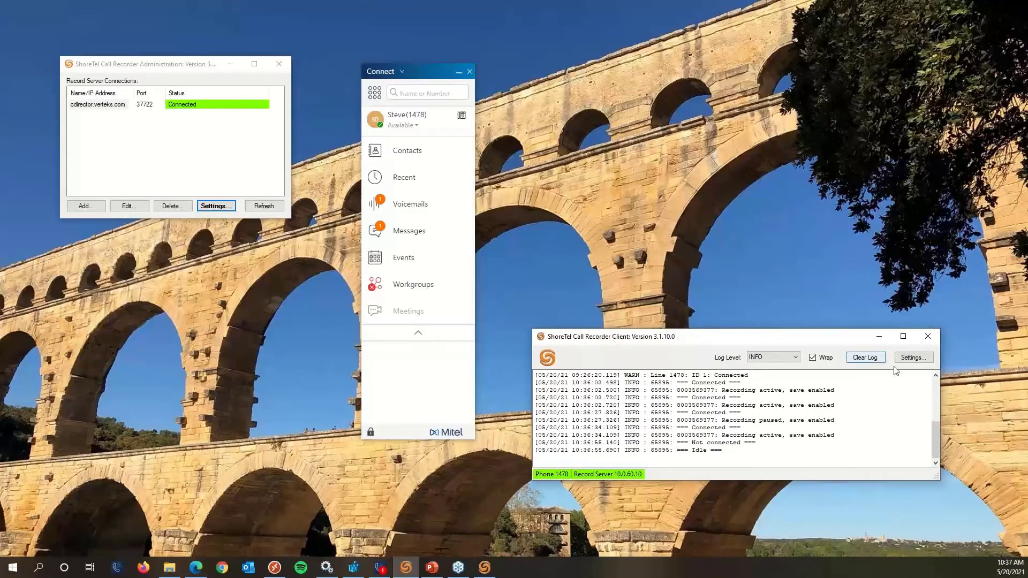
left_click(916, 358)
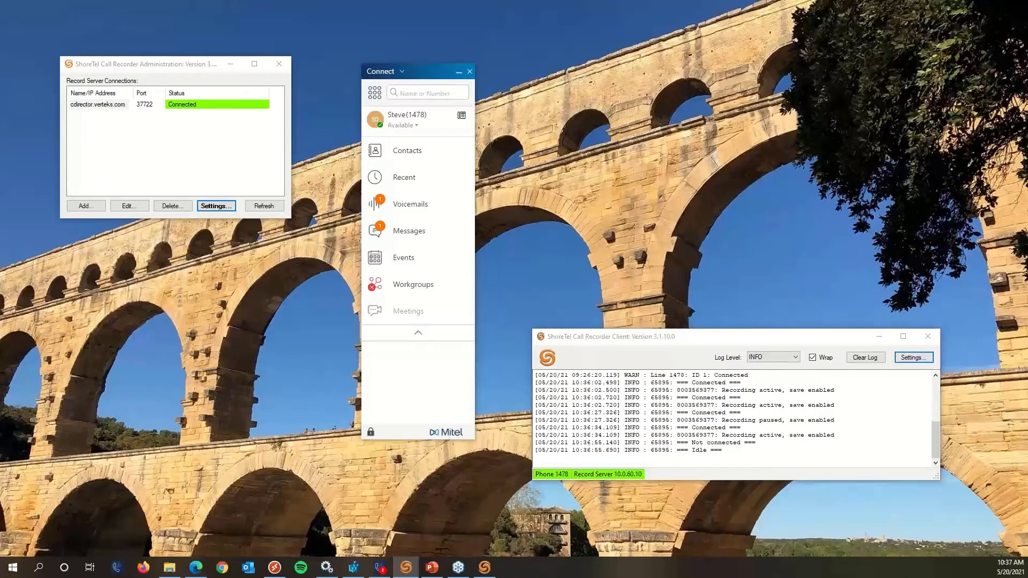
left_click_drag(1013, 155, 682, 96)
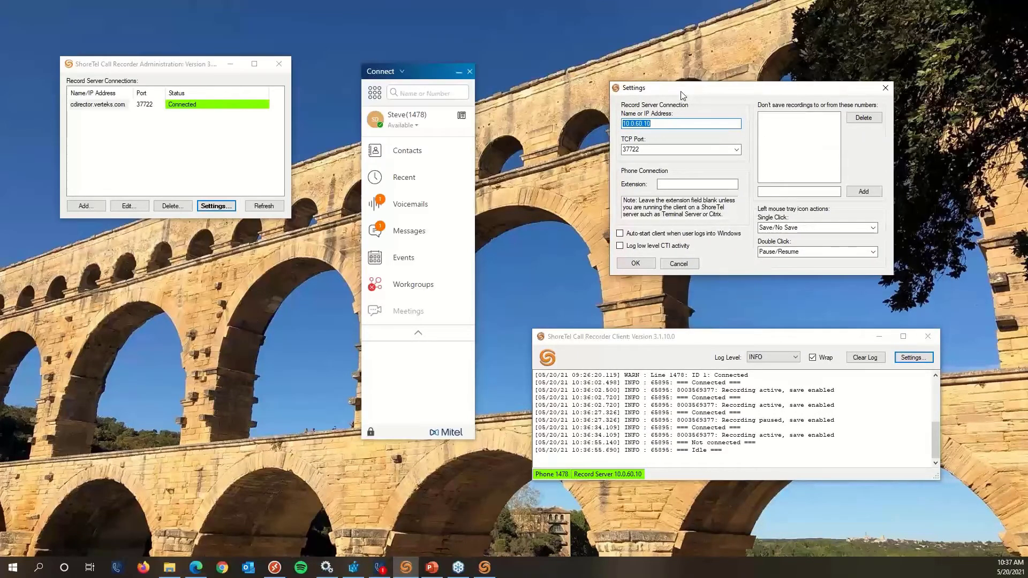
Enable auto-starting the client at Windows login and review the tray icon's Single Click and Double Click action choices
left_click(621, 234)
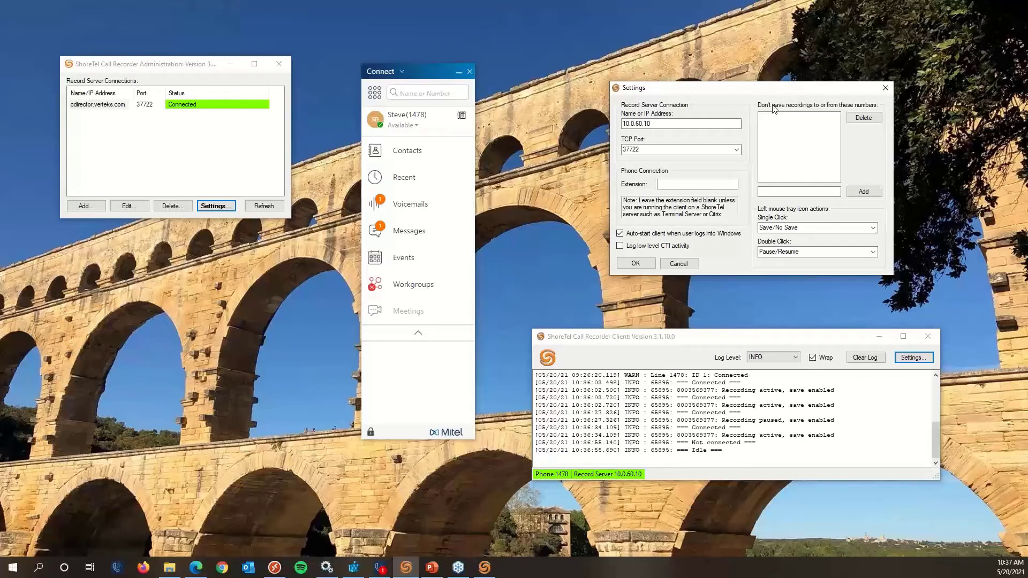
left_click(798, 192)
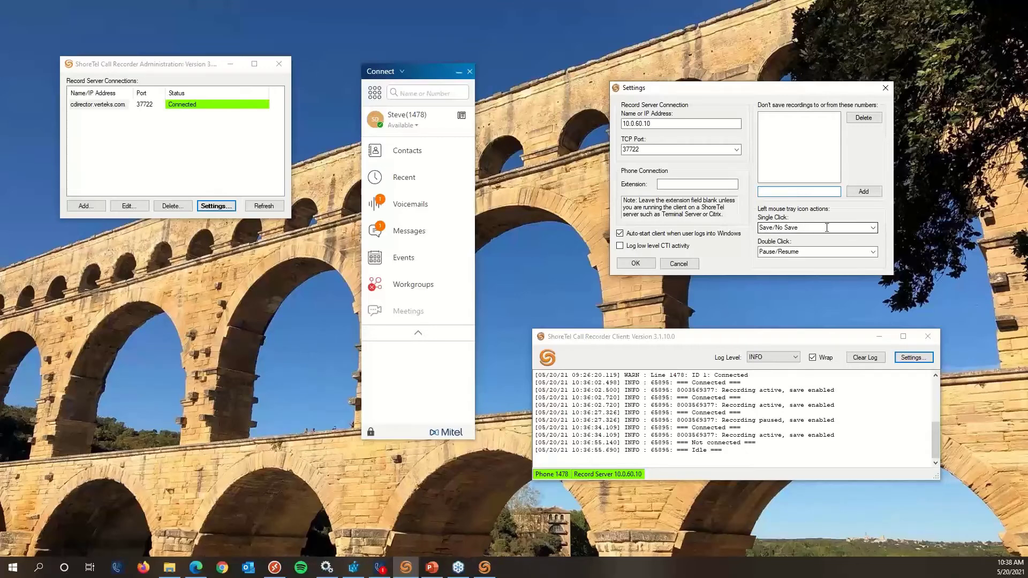
left_click(872, 228)
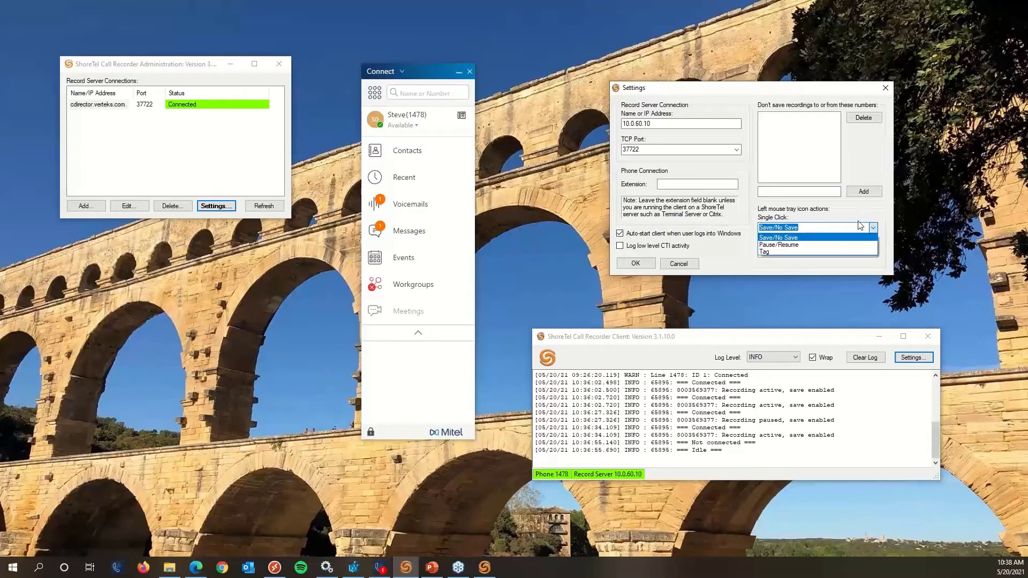
left_click(859, 226)
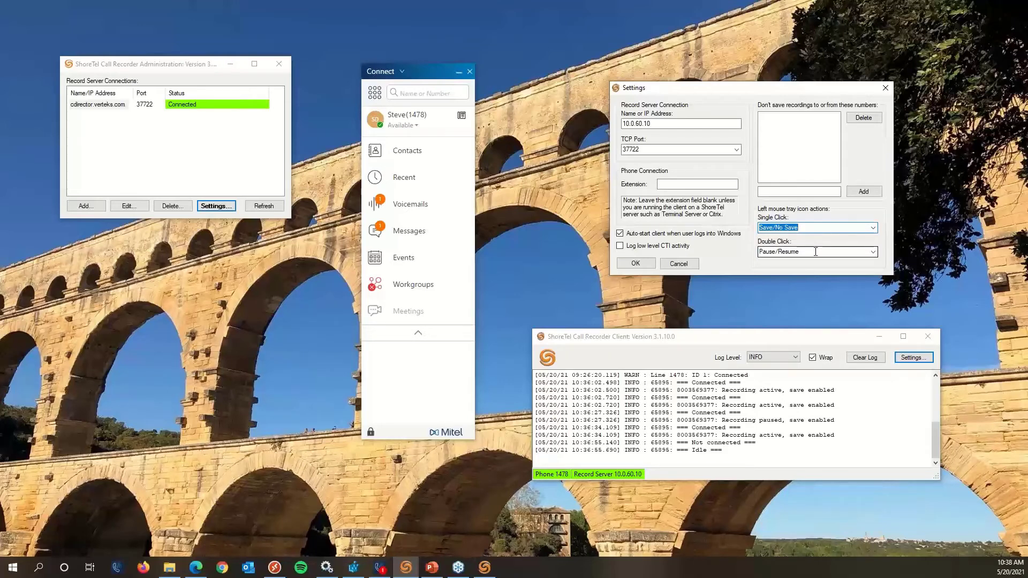
left_click(873, 252)
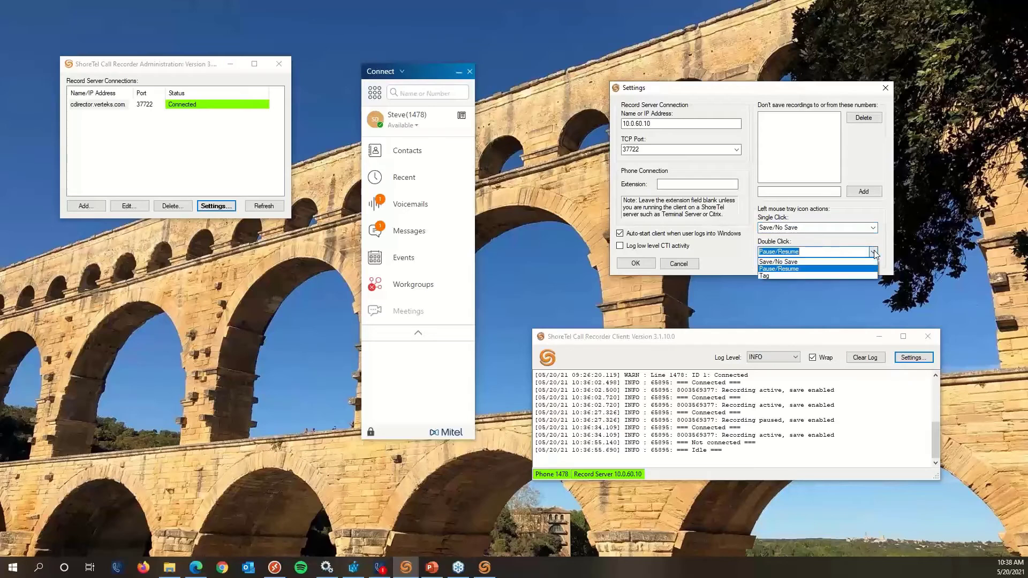
left_click(860, 244)
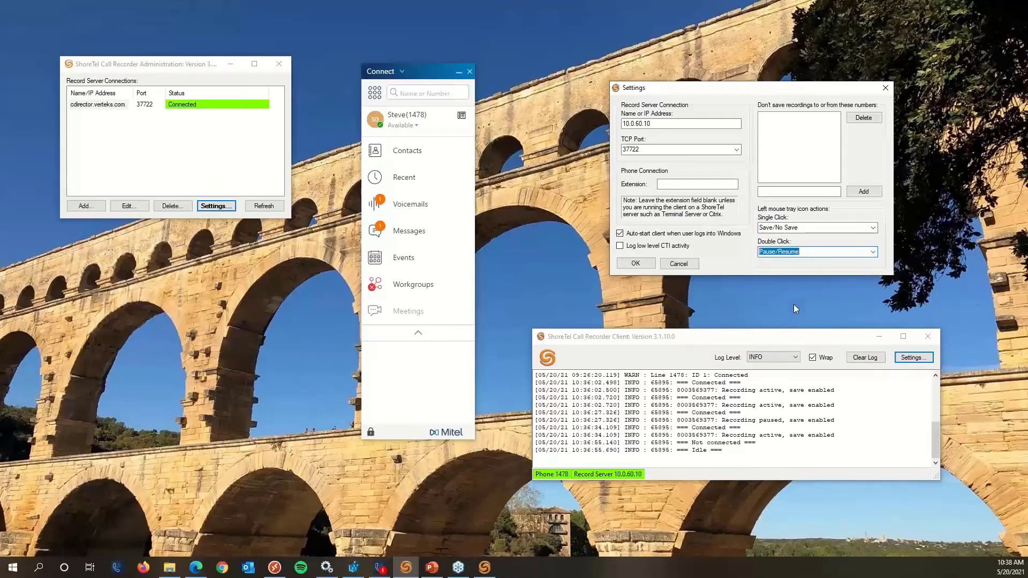
Cancel the client's Settings window and close the Call Recorder Client
left_click(792, 341)
left_click(678, 263)
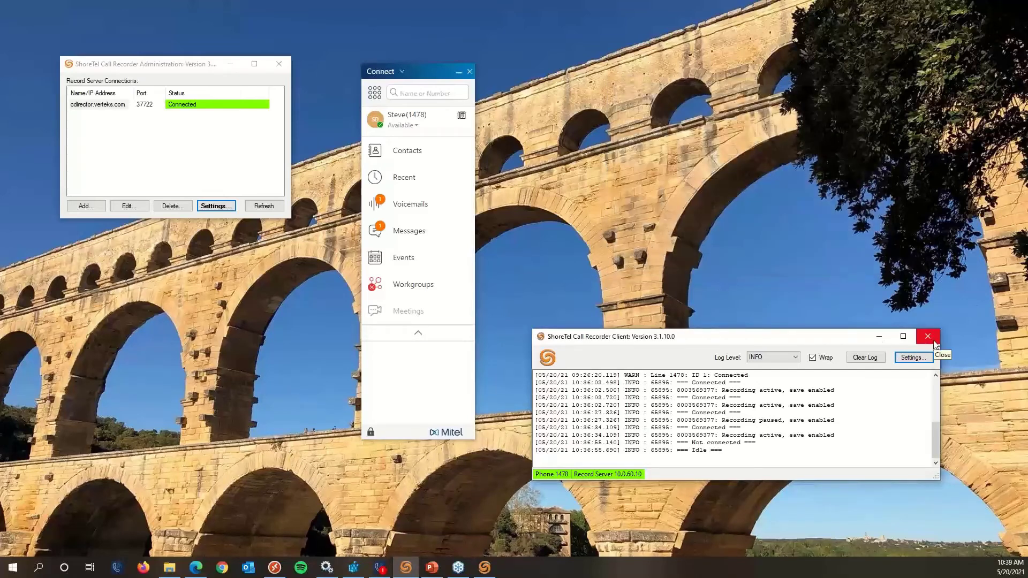
left_click(934, 343)
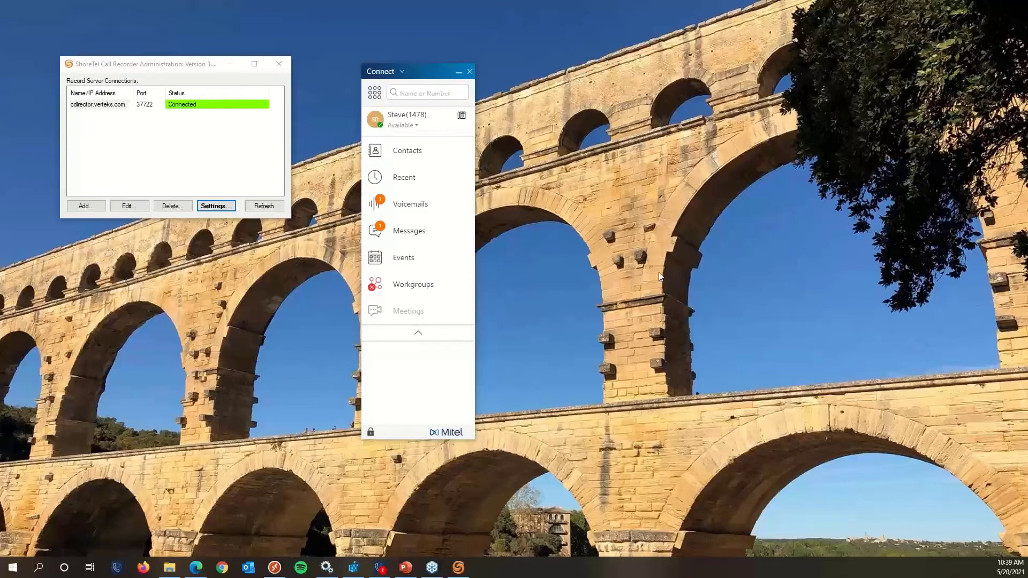
Open the Record All profile of server cdirector.verteks.com for editing and move its window clear of the others
left_click(100, 106)
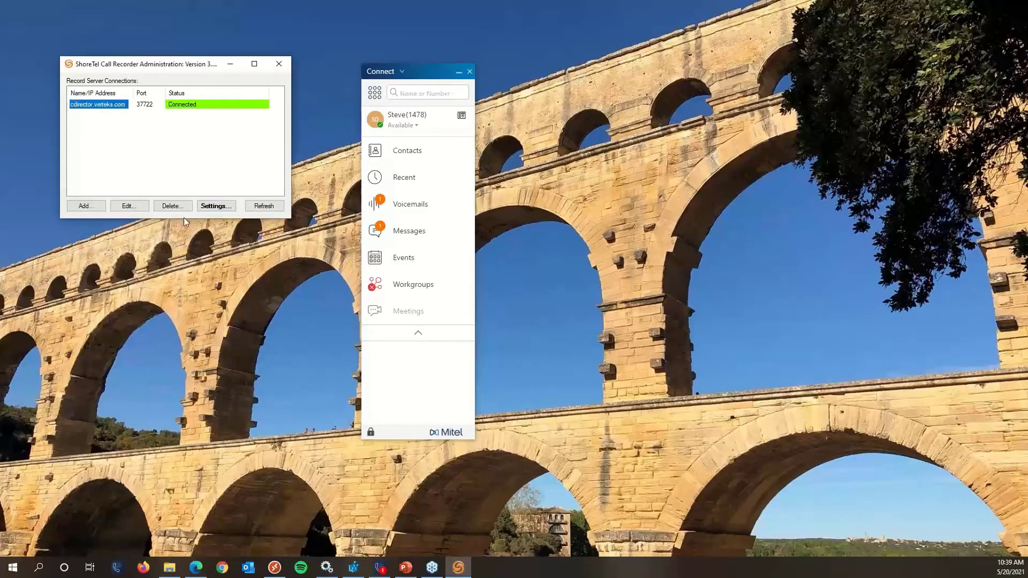
left_click(208, 207)
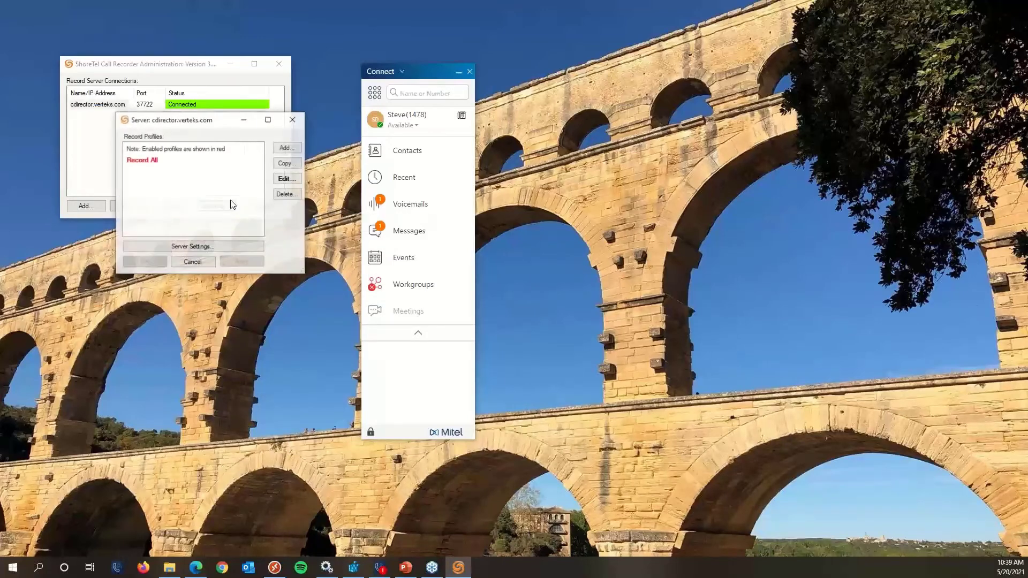
left_click(285, 180)
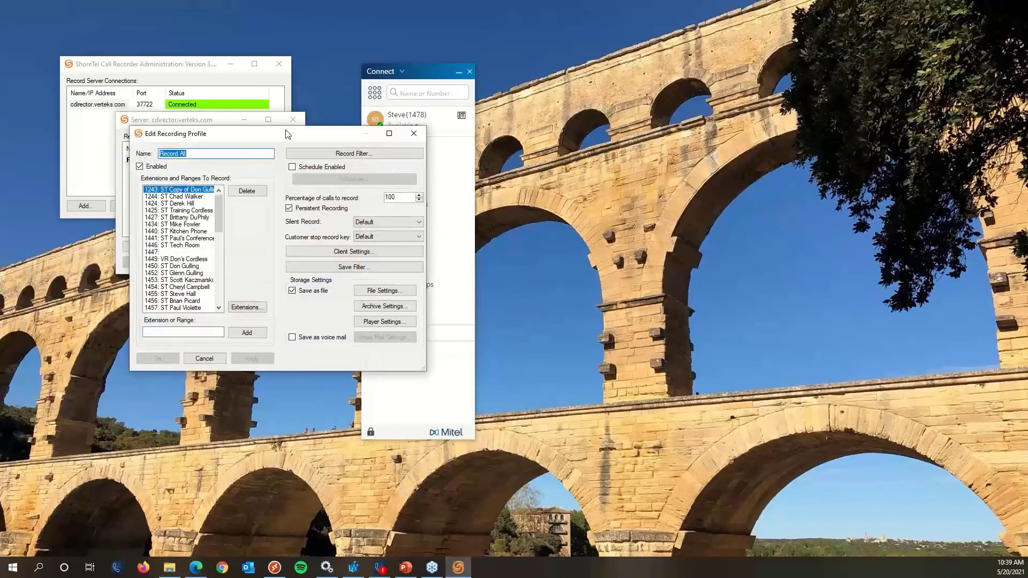
left_click_drag(288, 134, 441, 133)
left_click_drag(511, 119, 784, 61)
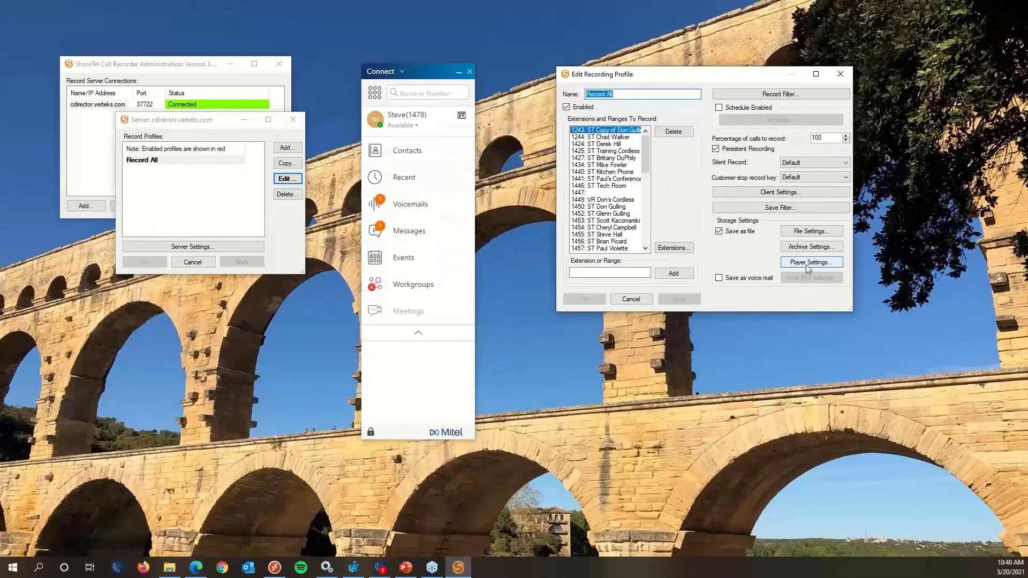
Examine the profile's Player Settings for user playback rights and administrative users, and cancel the window
left_click(806, 266)
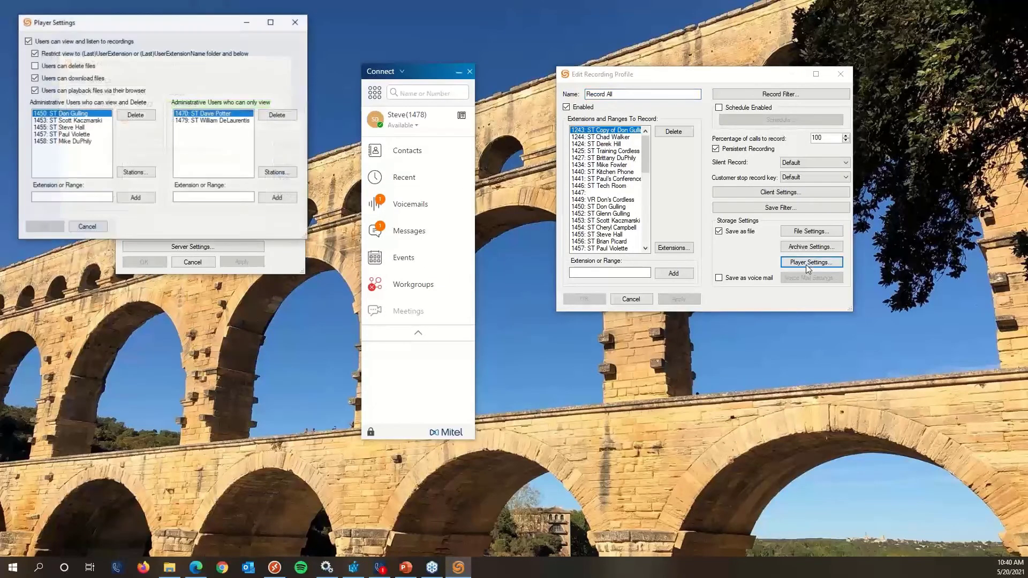
left_click_drag(209, 23, 807, 259)
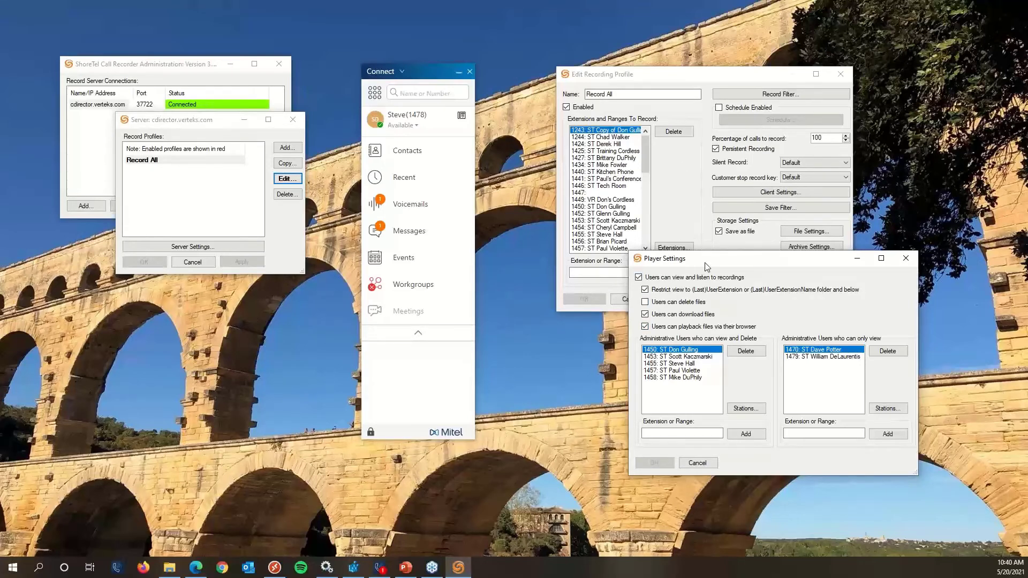
left_click_drag(707, 264, 709, 332)
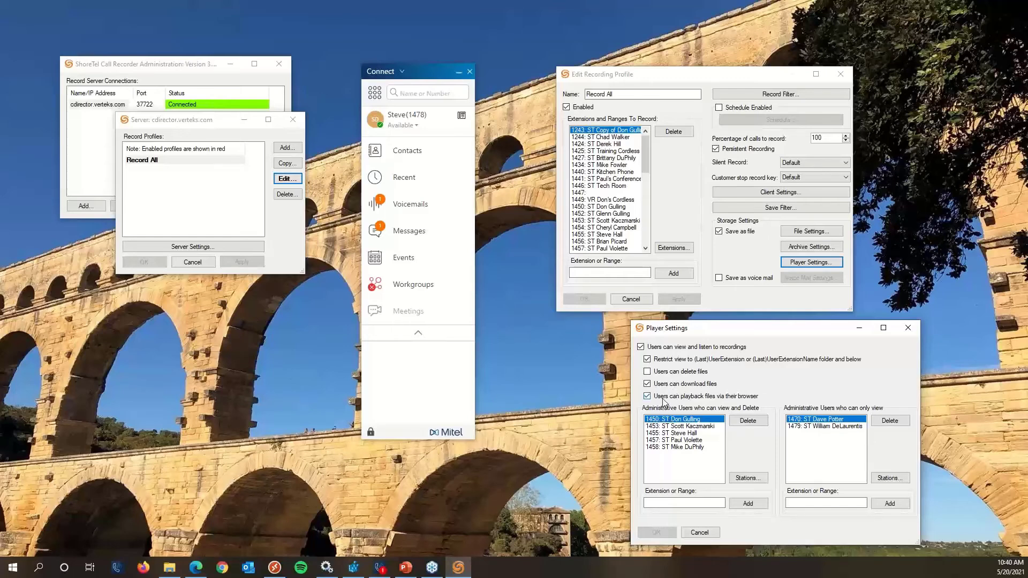
mouse_move(663, 401)
left_click_drag(747, 331, 745, 329)
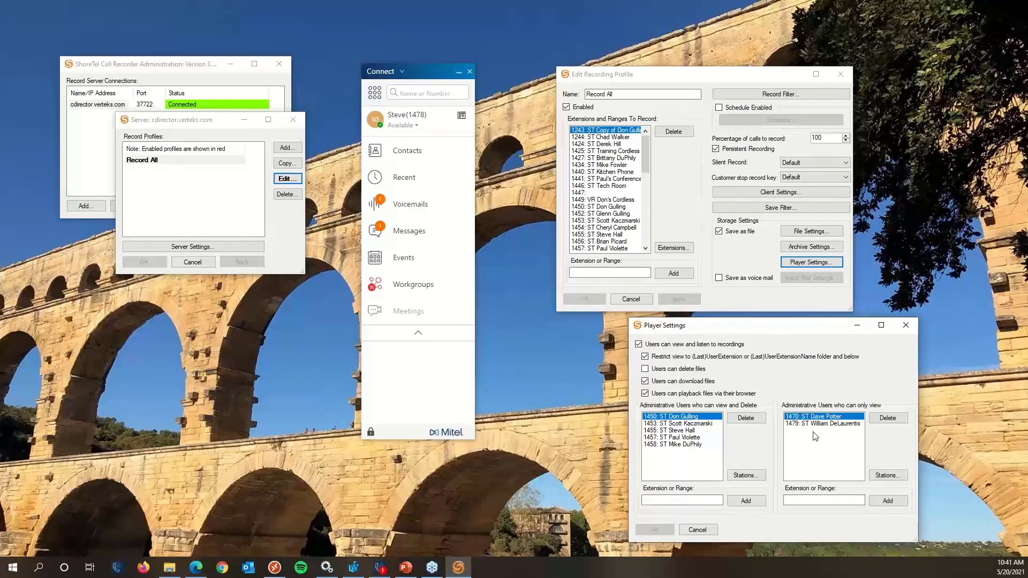
left_click(697, 530)
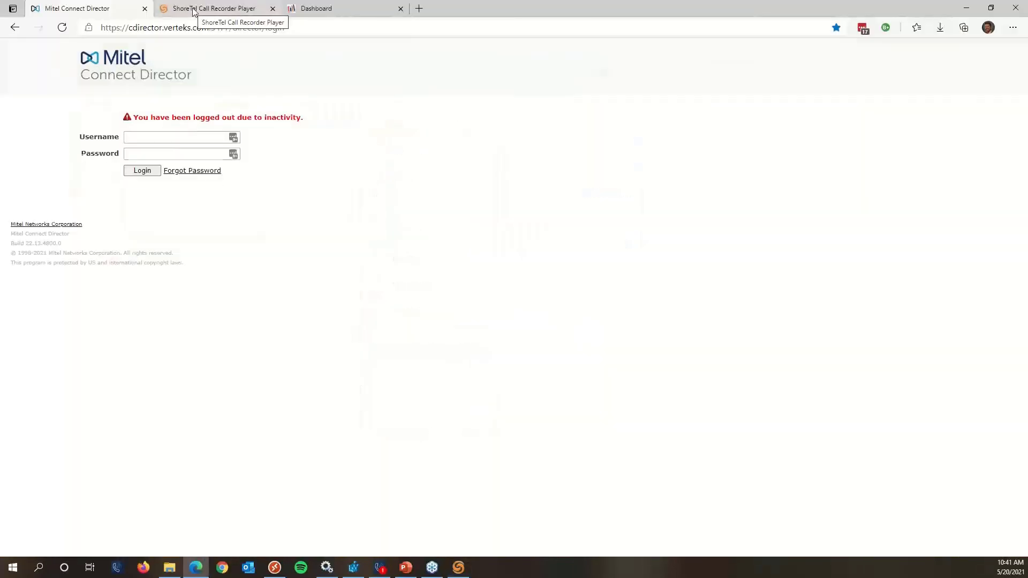
Switch to the ShoreTel Call Recorder Player in the browser, and turn Play from Phone on and off again
left_click(193, 10)
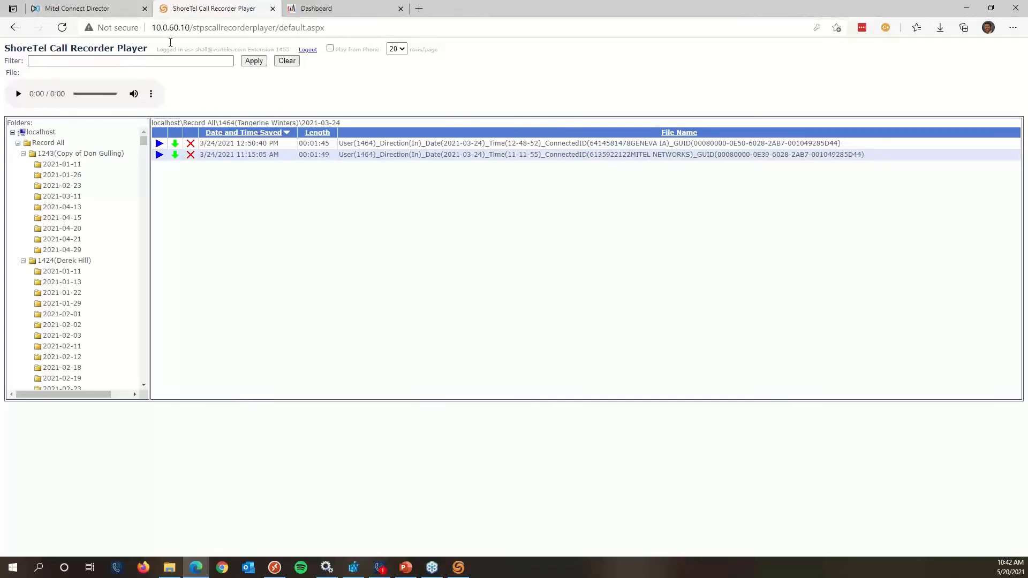
left_click(329, 49)
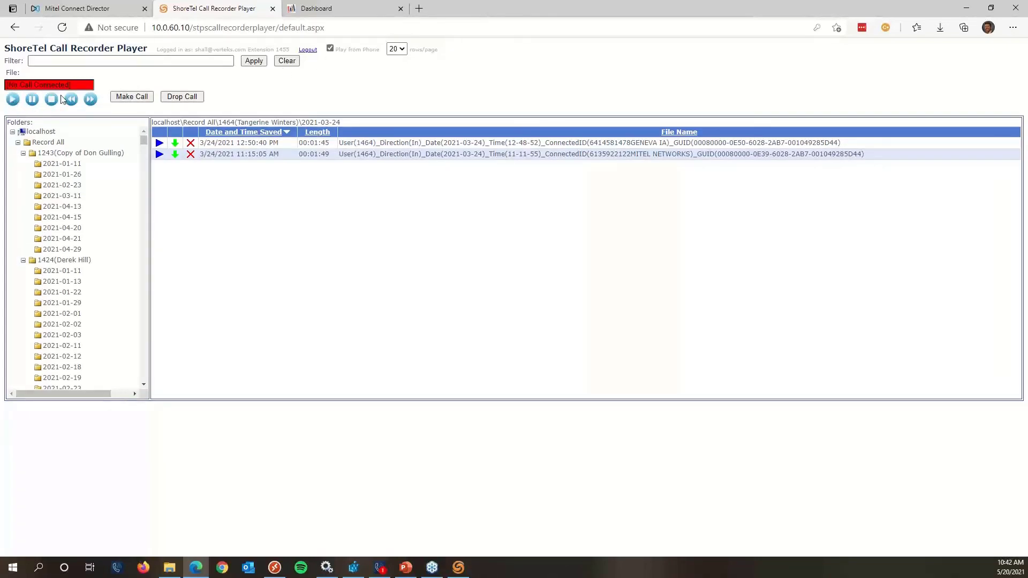
left_click(330, 48)
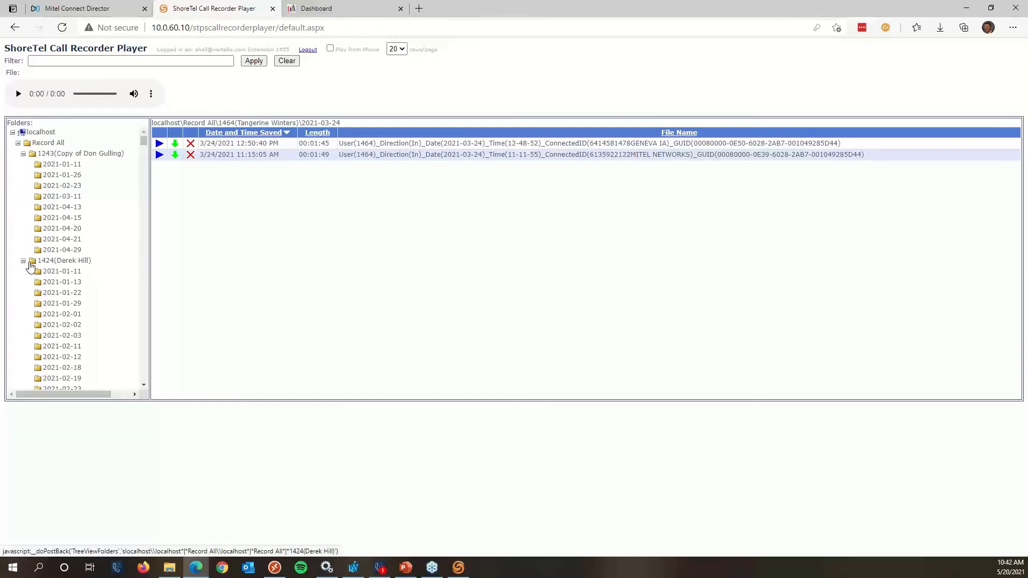
Collapse the folder of extension 1243 and the first folder of extension 1424 in the recordings tree
left_click_drag(146, 143, 144, 250)
scroll(128, 230, "up", 10)
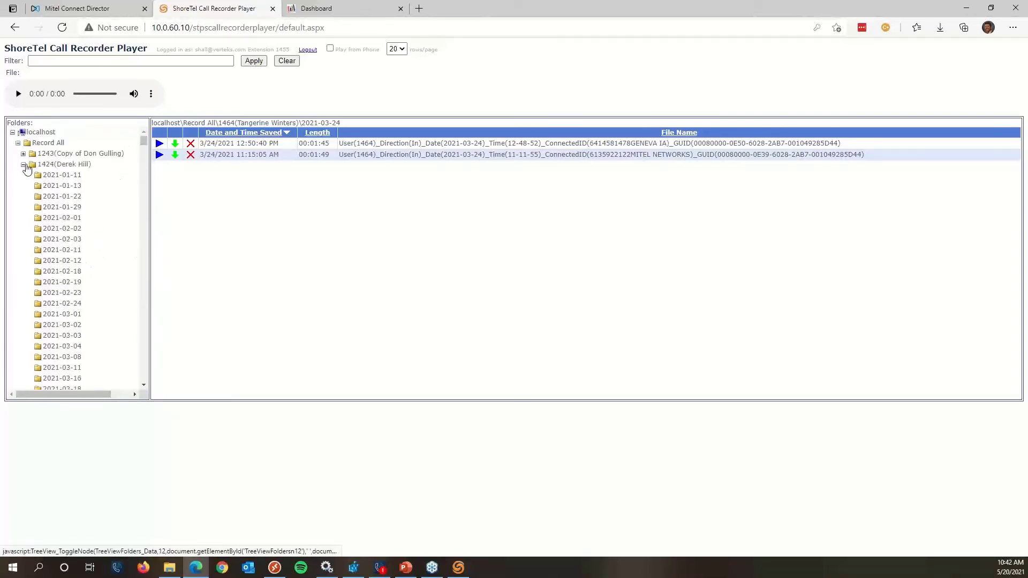
left_click(24, 165)
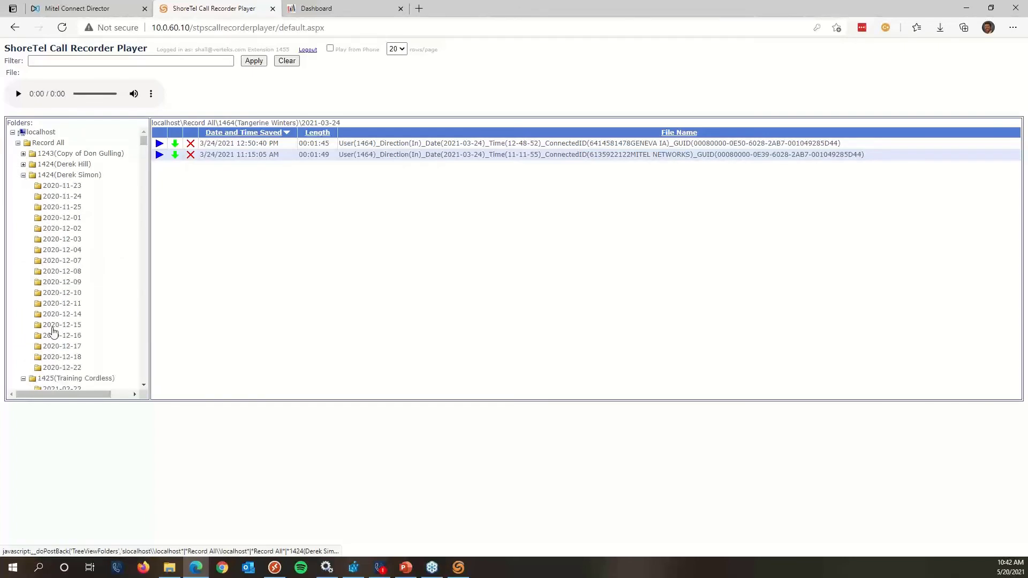
Filter the recordings by 1478 and open the 2021-05-20 folder of that extension's demo user
left_click(77, 60)
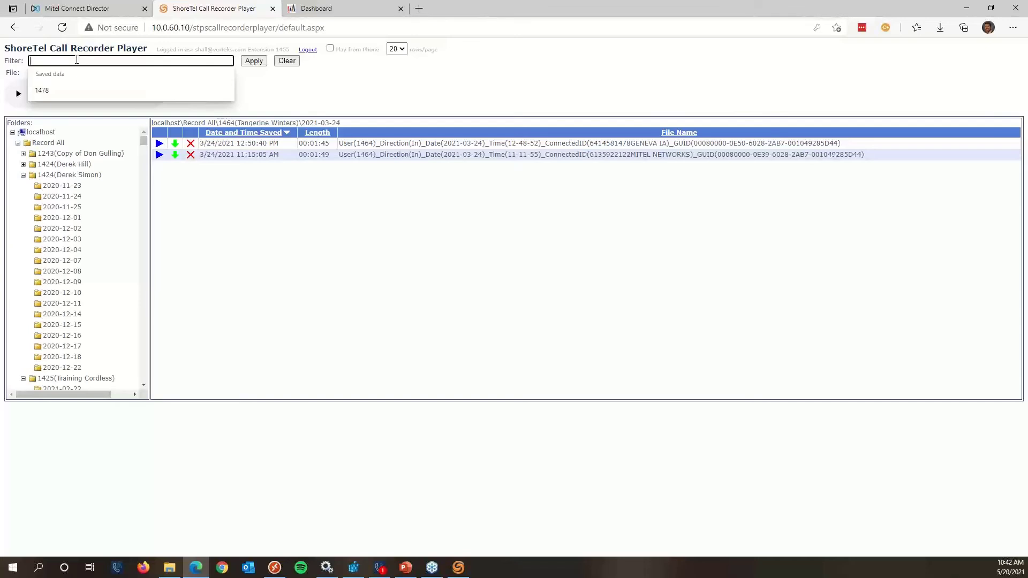
type("14789")
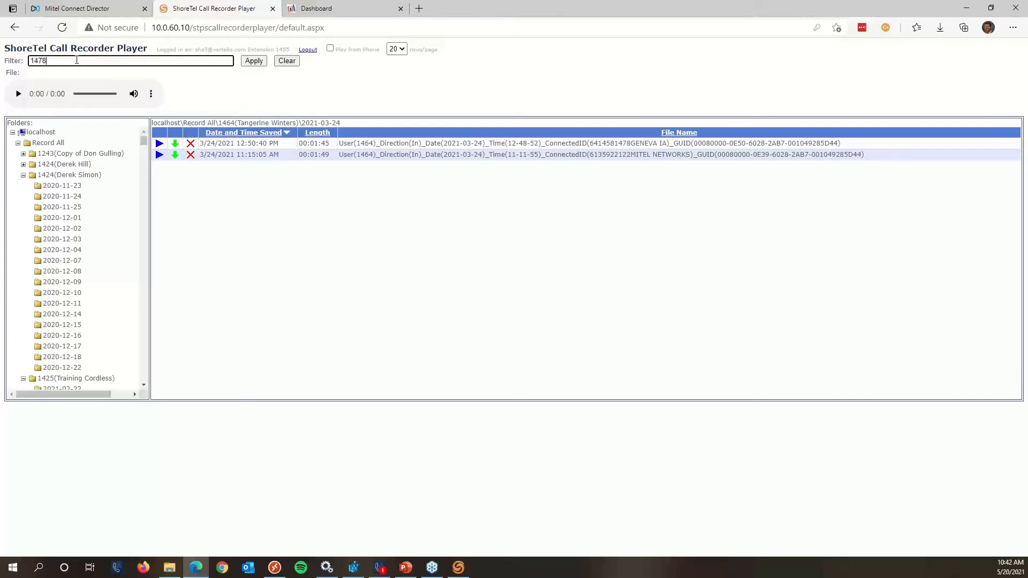
key("Return")
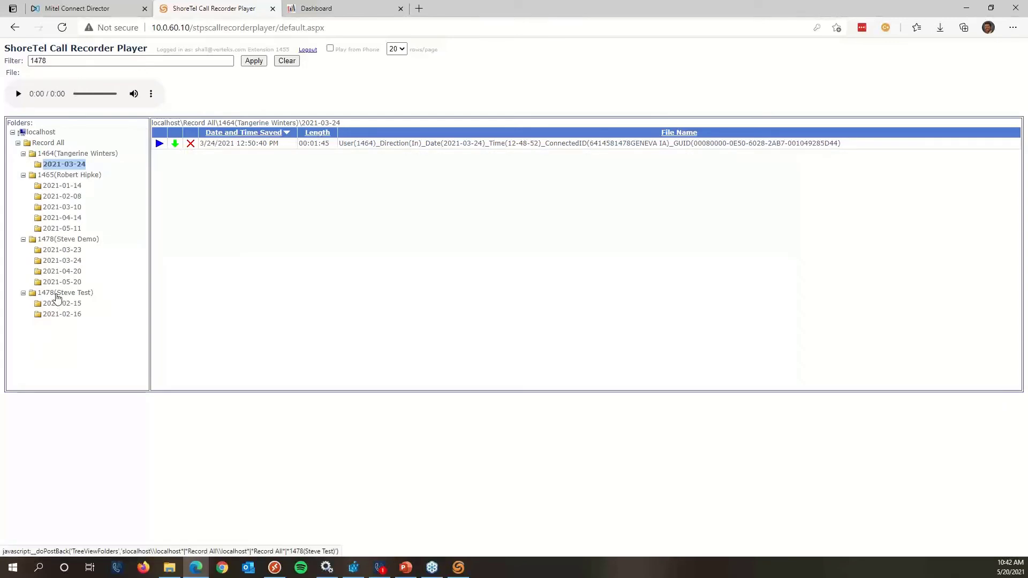
left_click(57, 296)
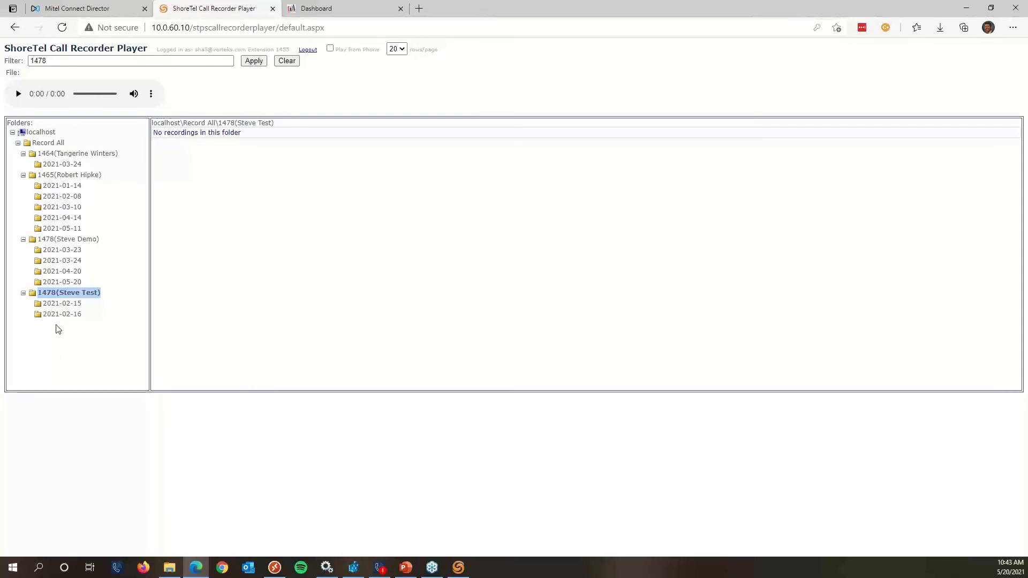
left_click(60, 283)
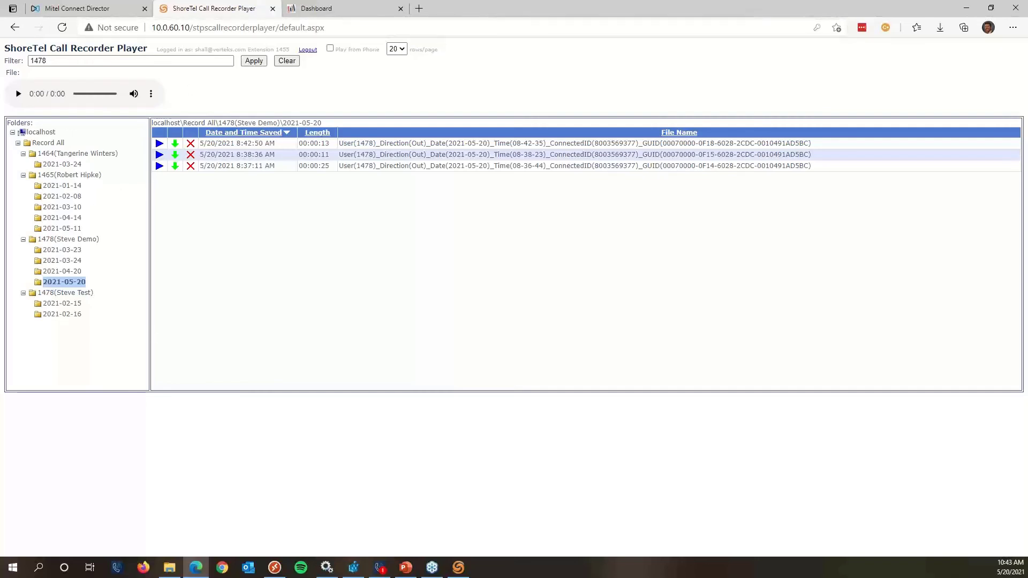
Minimize the browser, and cancel the Record All profile and server windows
left_click(960, 2)
left_click(960, 4)
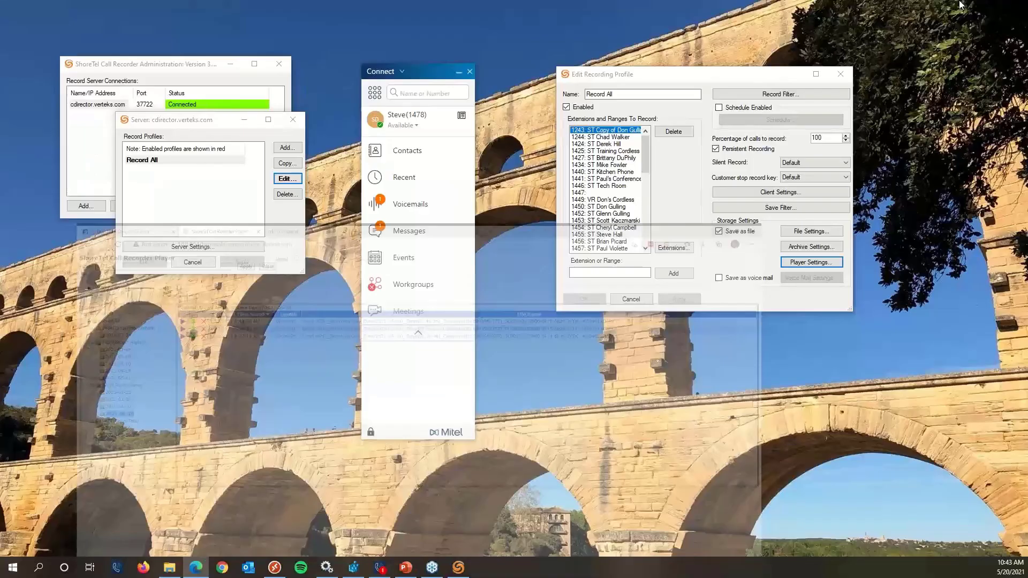
left_click(631, 299)
key("Escape")
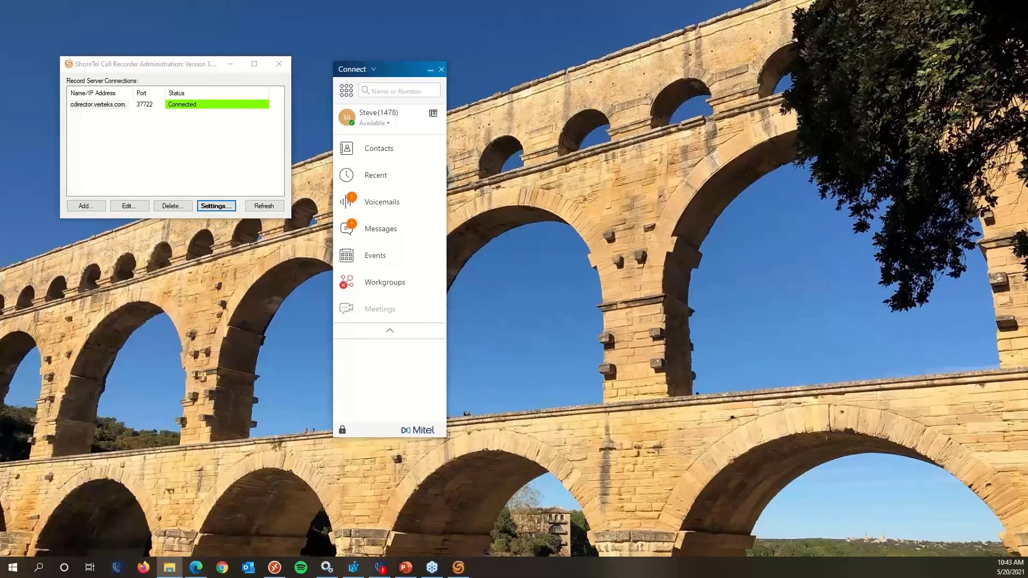
Bring up the Call Recordings folder in File Explorer and place its window beside the Mitel Connect window
left_click(169, 567)
left_click_drag(344, 241, 585, 102)
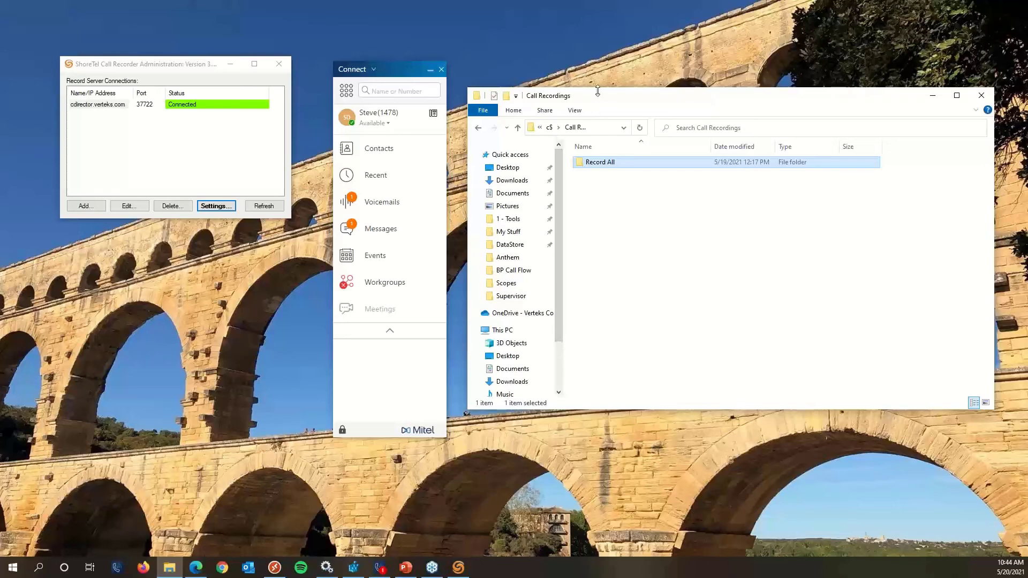
mouse_move(588, 99)
left_mouse_down()
mouse_move(578, 95)
mouse_move(588, 98)
left_mouse_up()
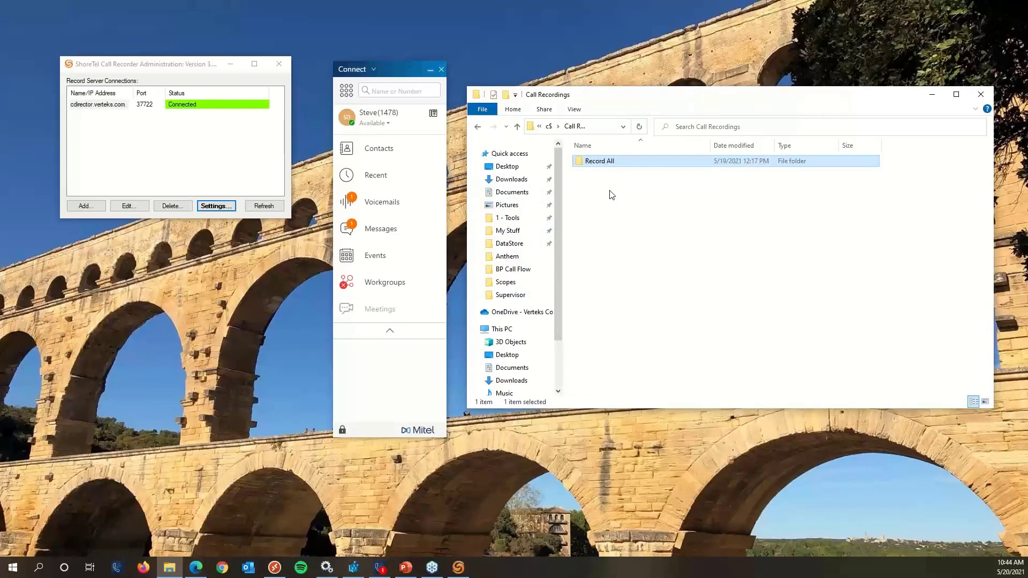
Browse Record All to extension 1455's 2021-01-11 folder, examine its WAV recordings, and return to the Record All folder
double_click(596, 162)
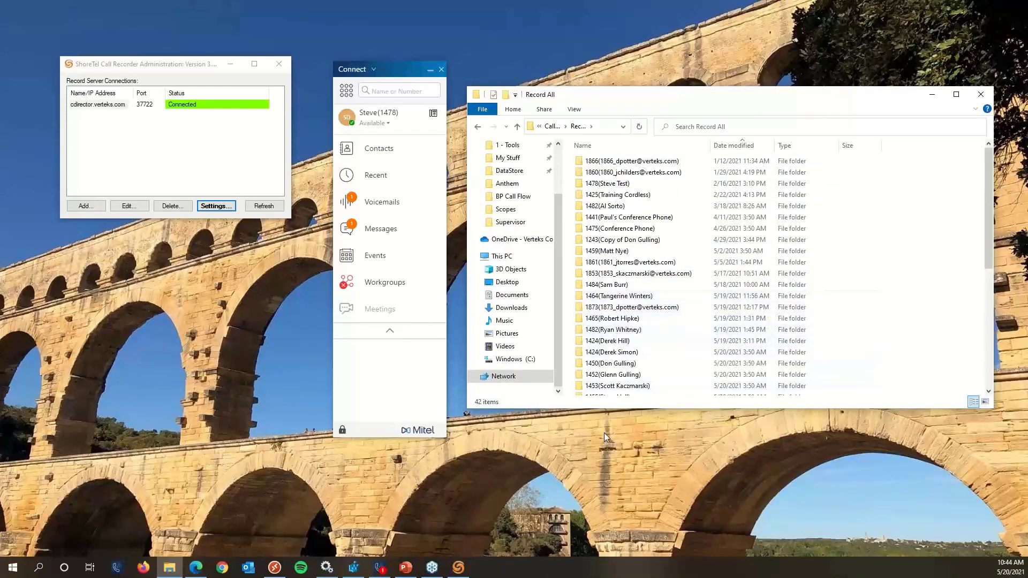
scroll(617, 383, "down", 2)
double_click(610, 333)
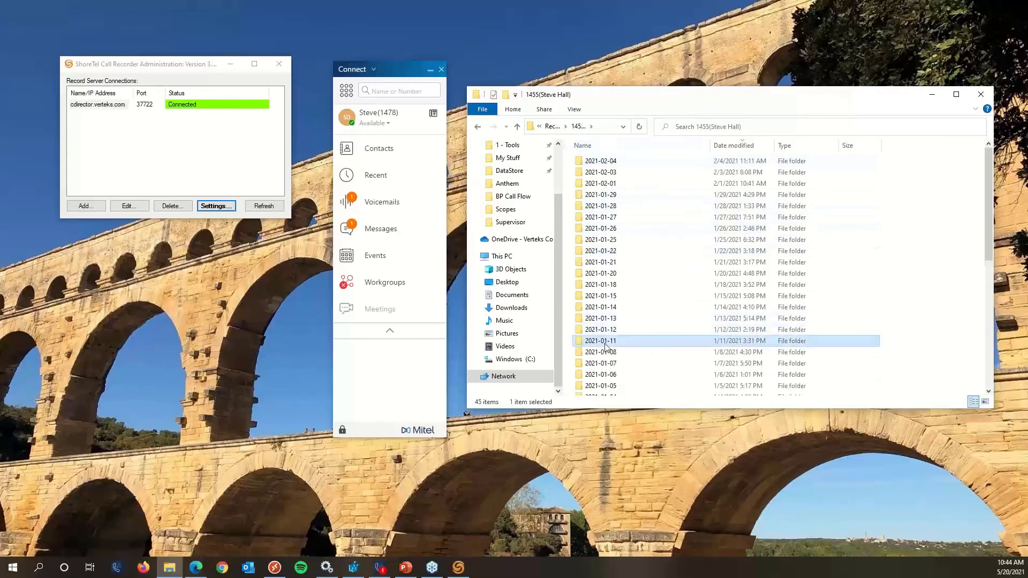
double_click(602, 341)
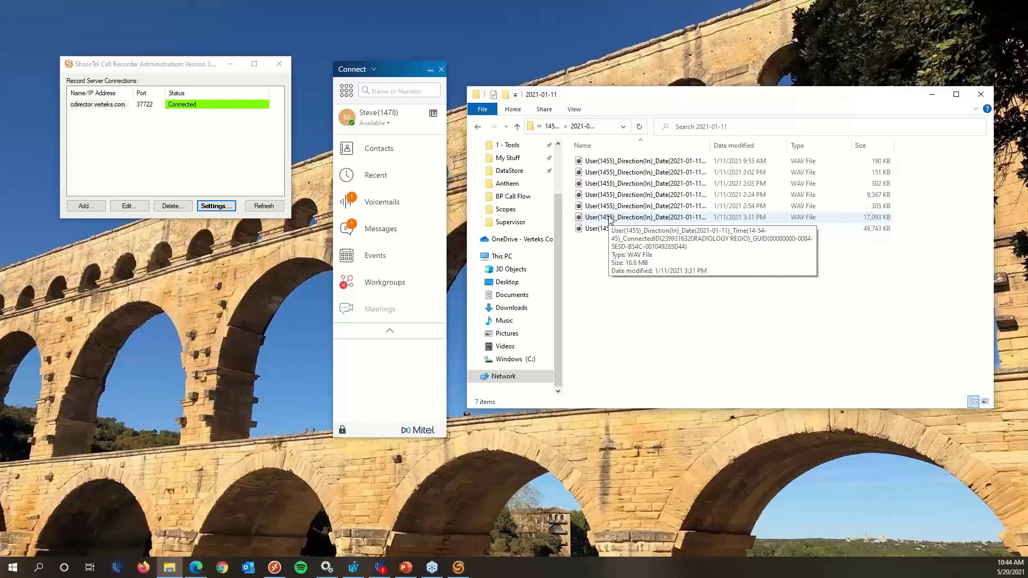
left_click(551, 127)
left_click(580, 127)
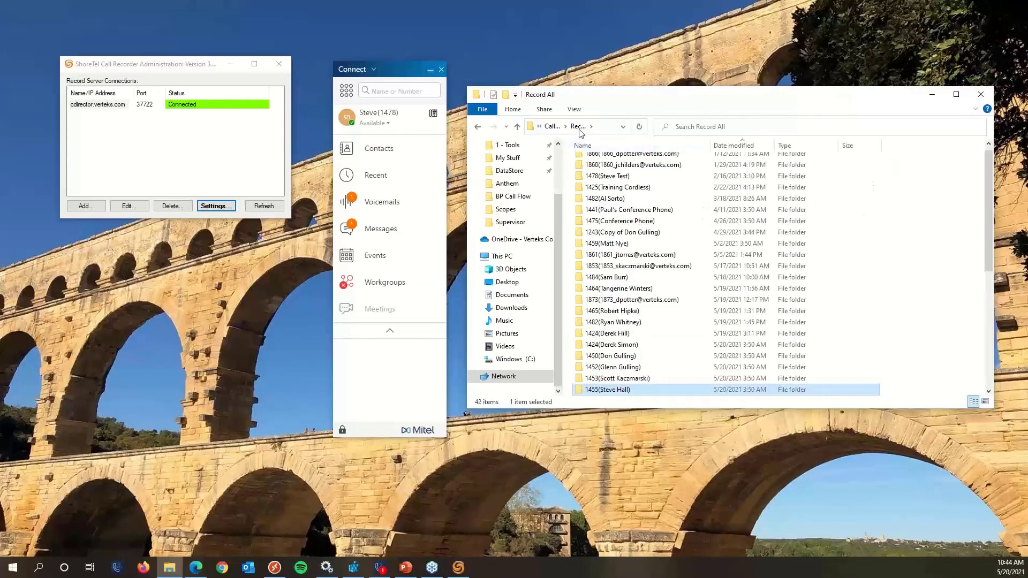
Search the Record All folder for 1478 and examine the matching user folders and recordings
left_click(580, 127)
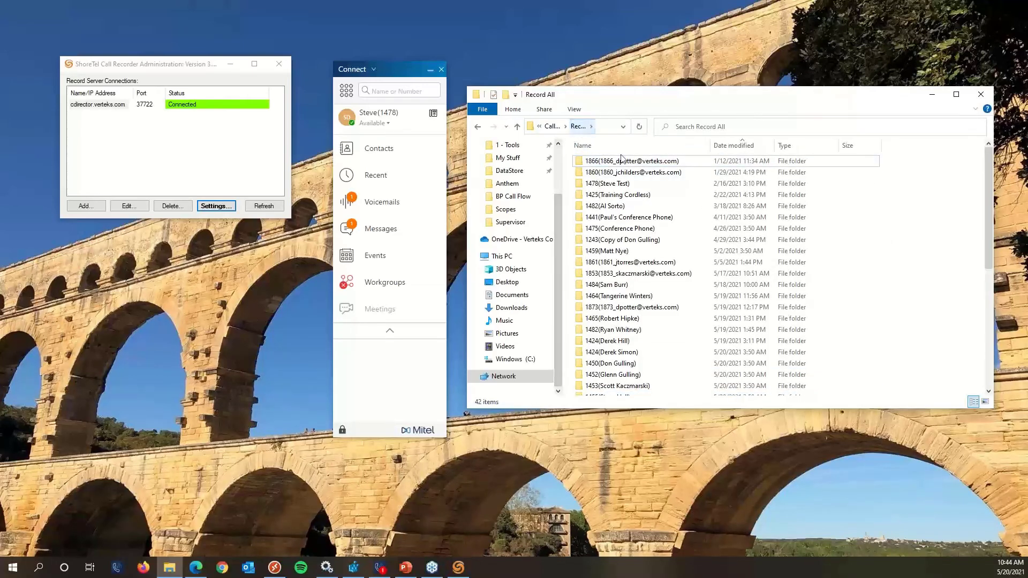
left_click(734, 128)
type("14")
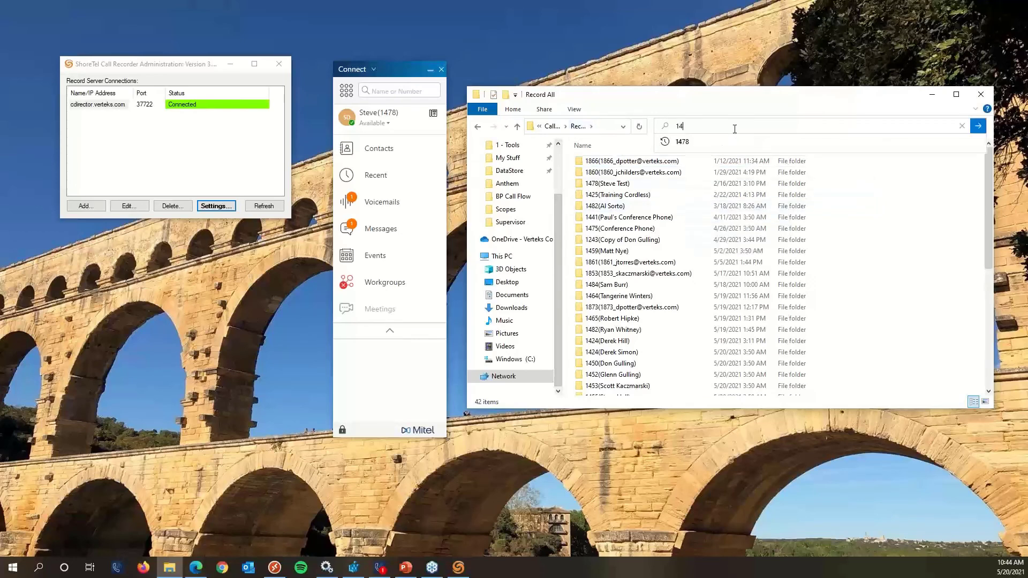
type("78")
key("Return")
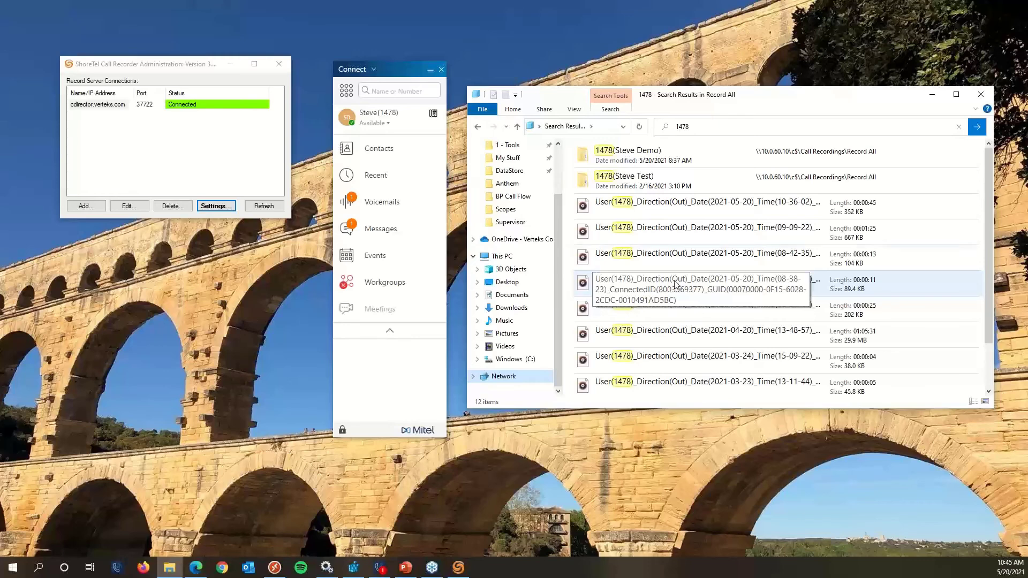
left_click(704, 126)
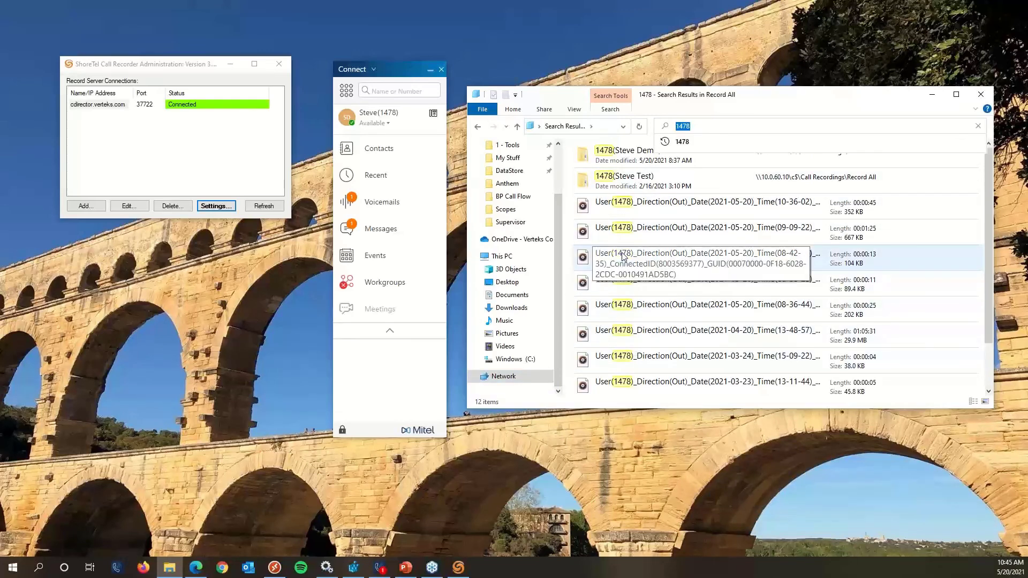
left_click(754, 61)
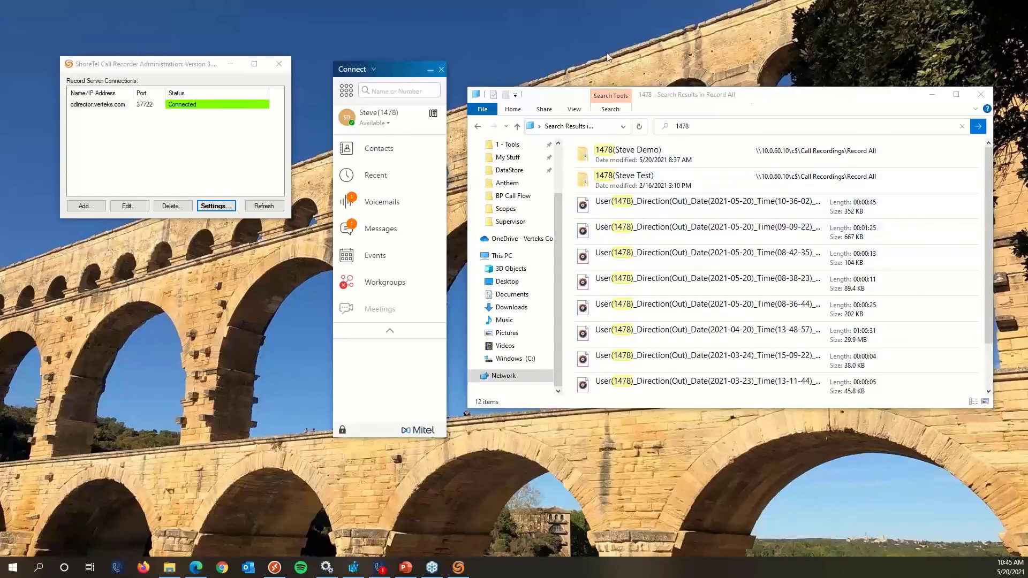
Switch to the Brightmetrics page in the browser and open the User Activity Detail report from the Reports library
left_click(193, 570)
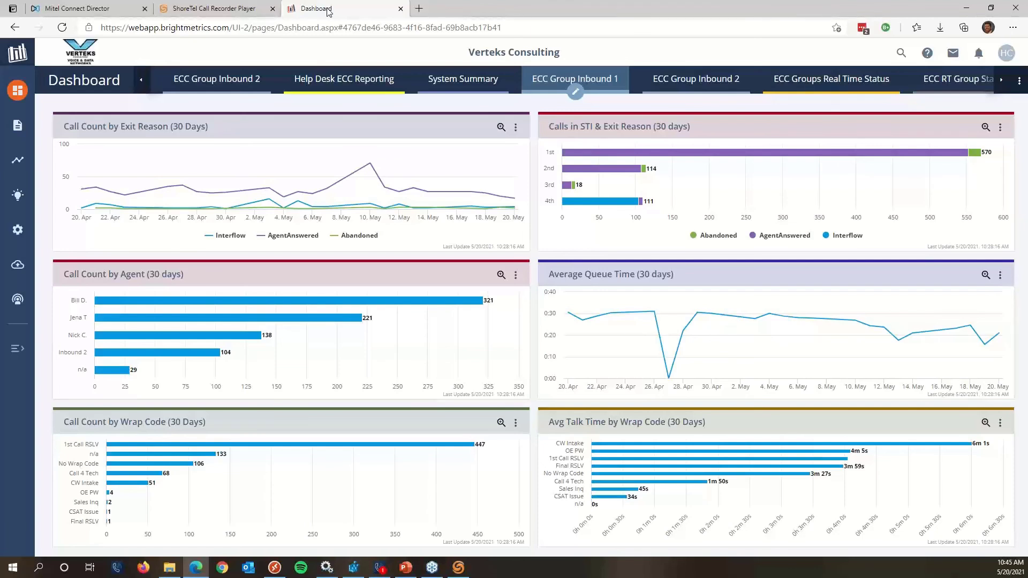
left_click(16, 133)
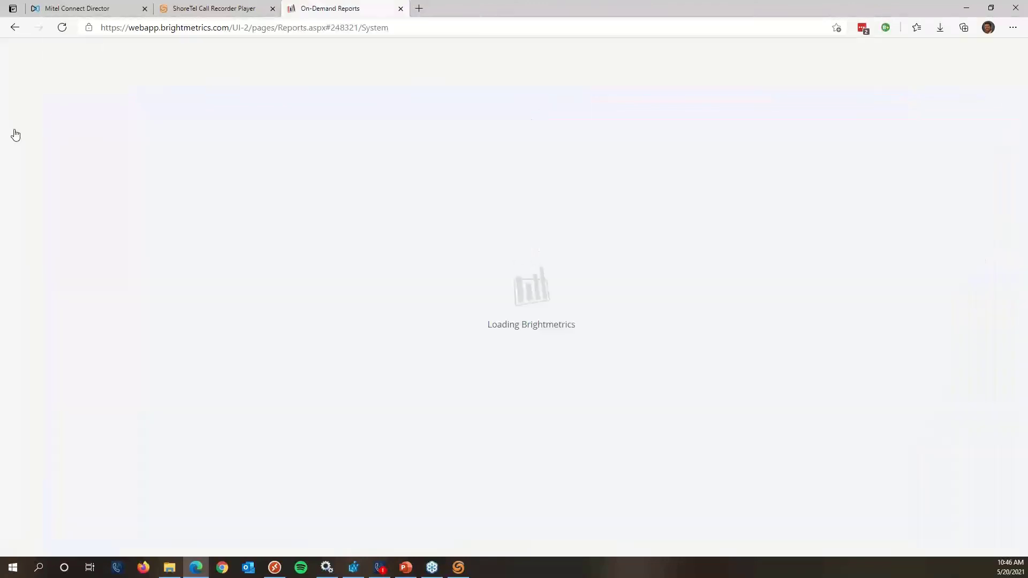
scroll(125, 369, "down", 1)
scroll(125, 369, "down", 2)
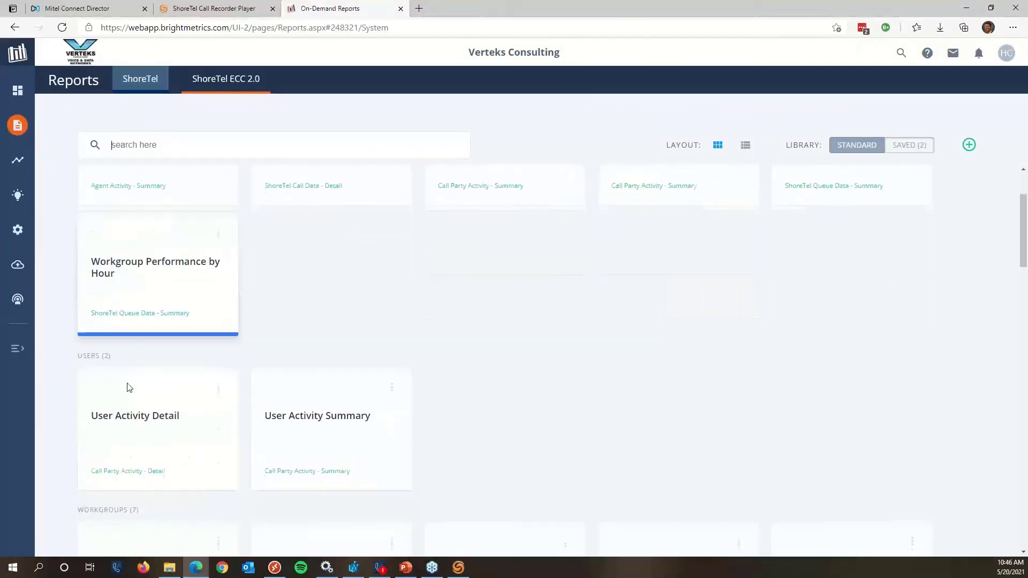
left_click(135, 429)
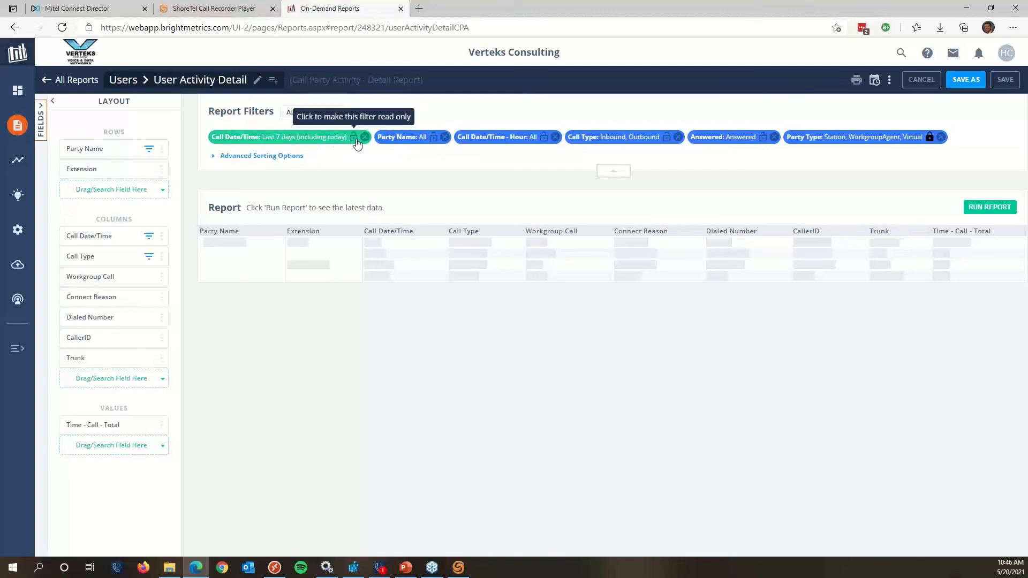
Try limiting the report's Party Name filter to a selected user, searching the names for 1478
left_click(423, 145)
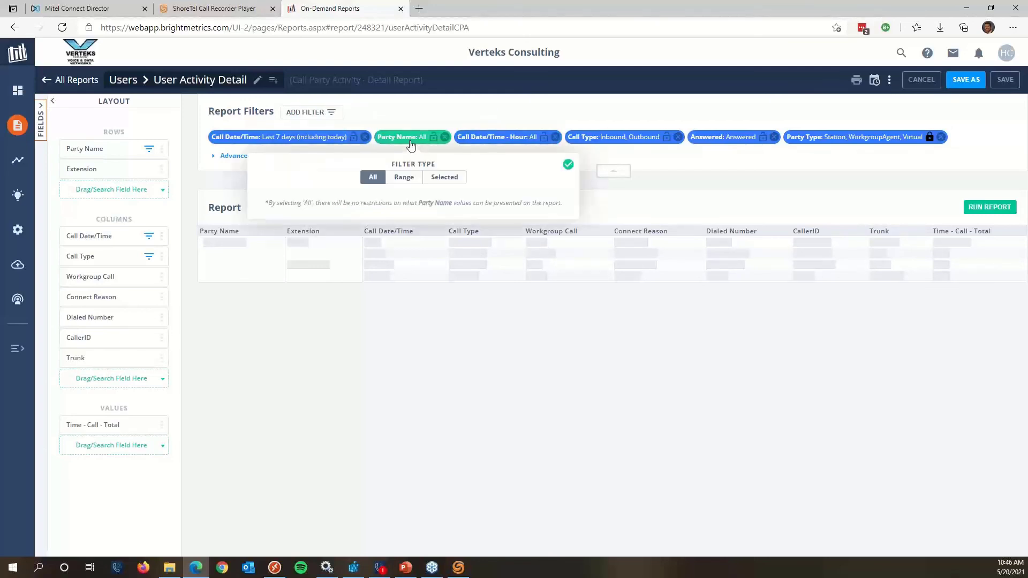
left_click(434, 181)
left_click(422, 212)
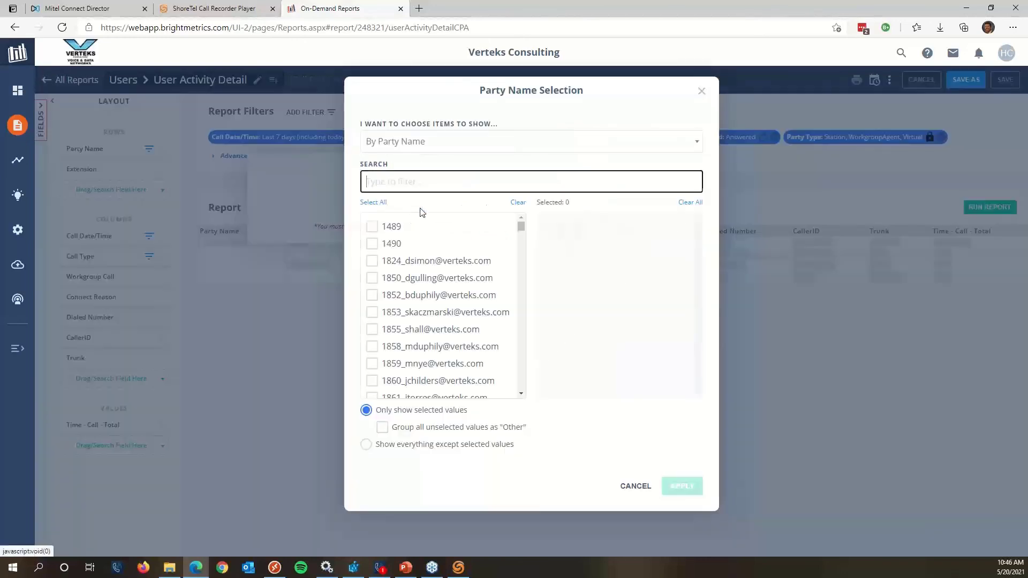
type("1478")
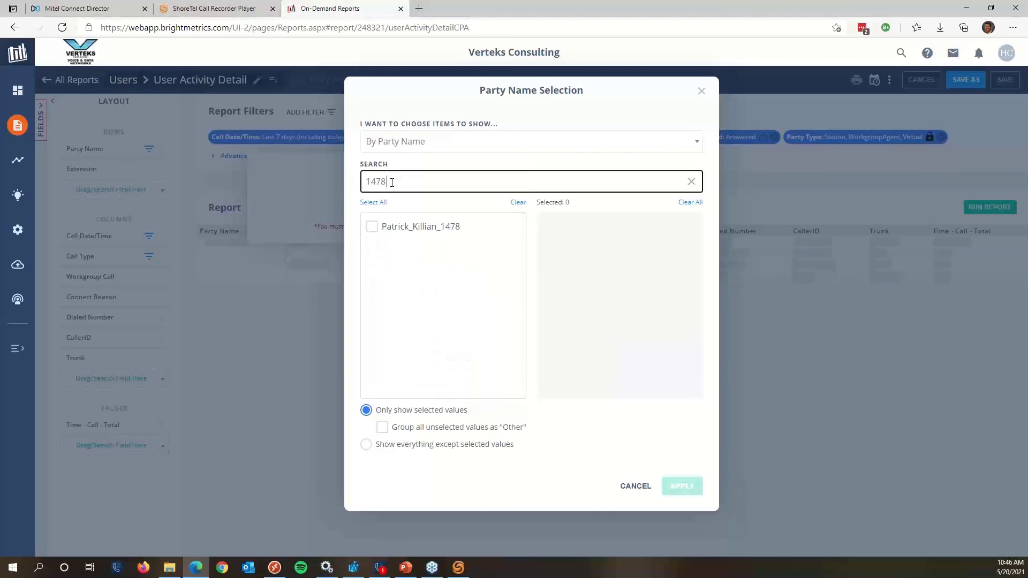
key("BackSpace")
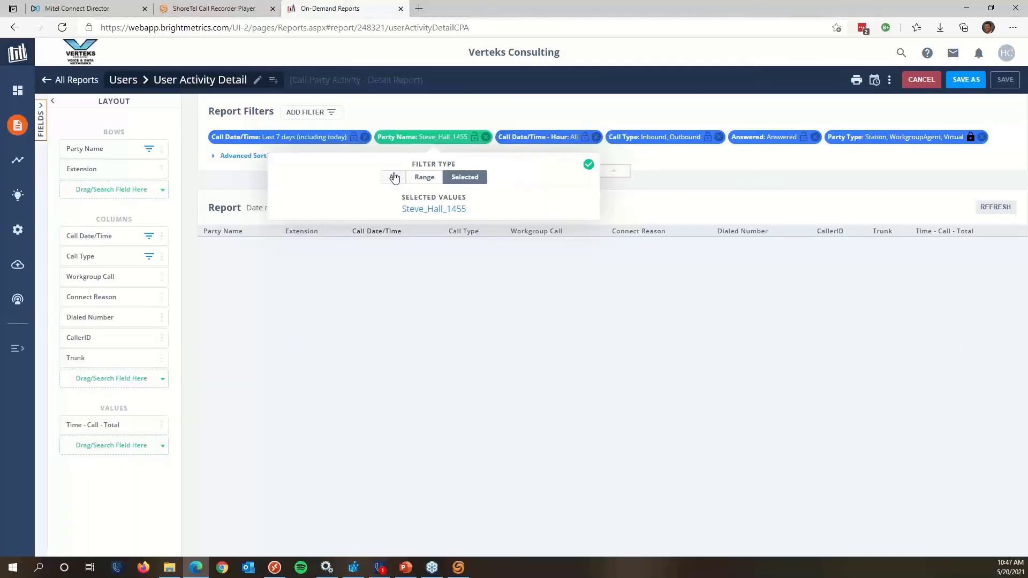
Set the report's Party Name filter type to All, accept it, and refresh the report
left_click(393, 177)
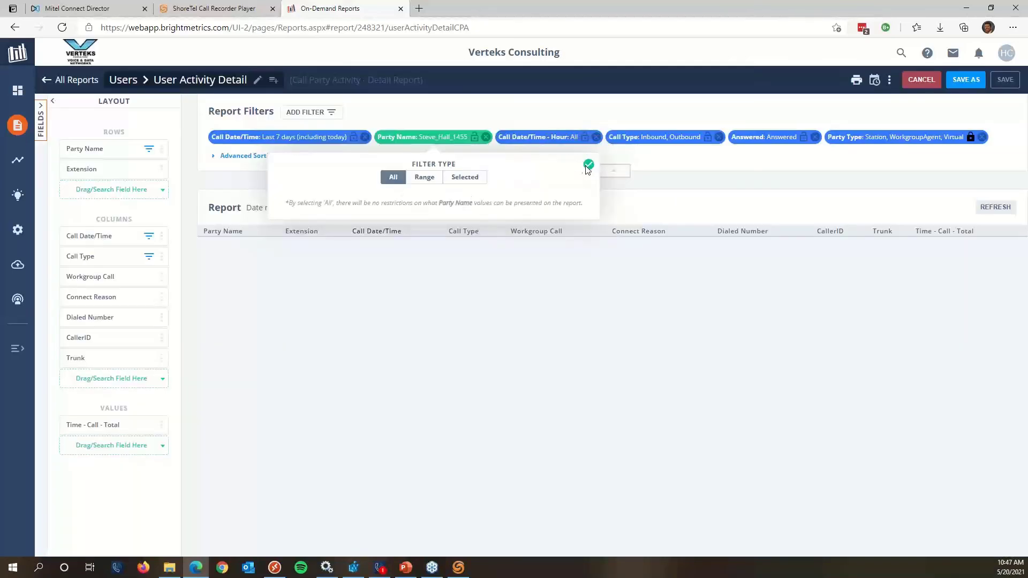
left_click(588, 165)
left_click(994, 208)
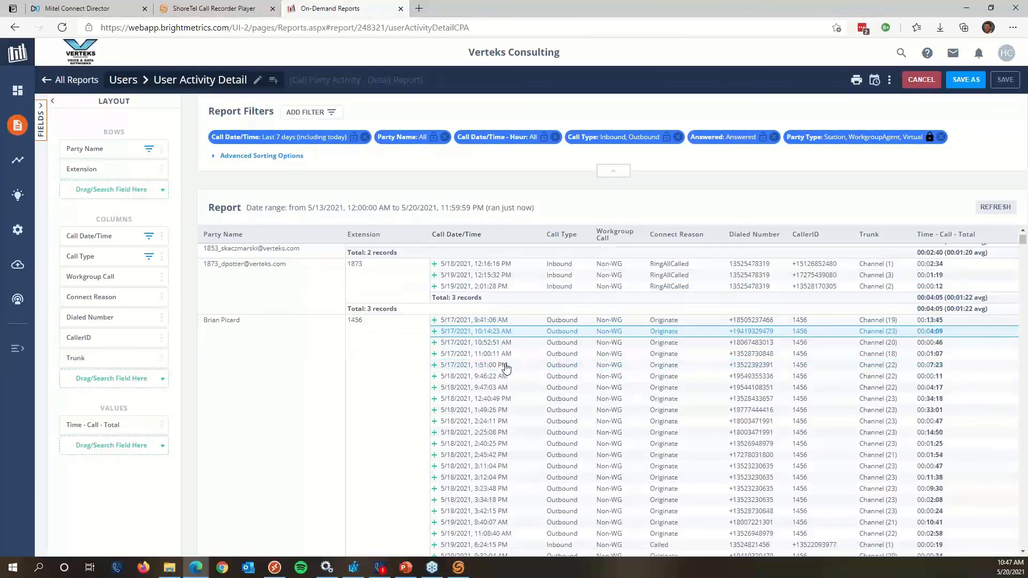
Open the details of extension 1456's 5/20/2021 10:28:09 AM outbound call, examine its available recordings, and close the details
scroll(506, 368, "down", 3)
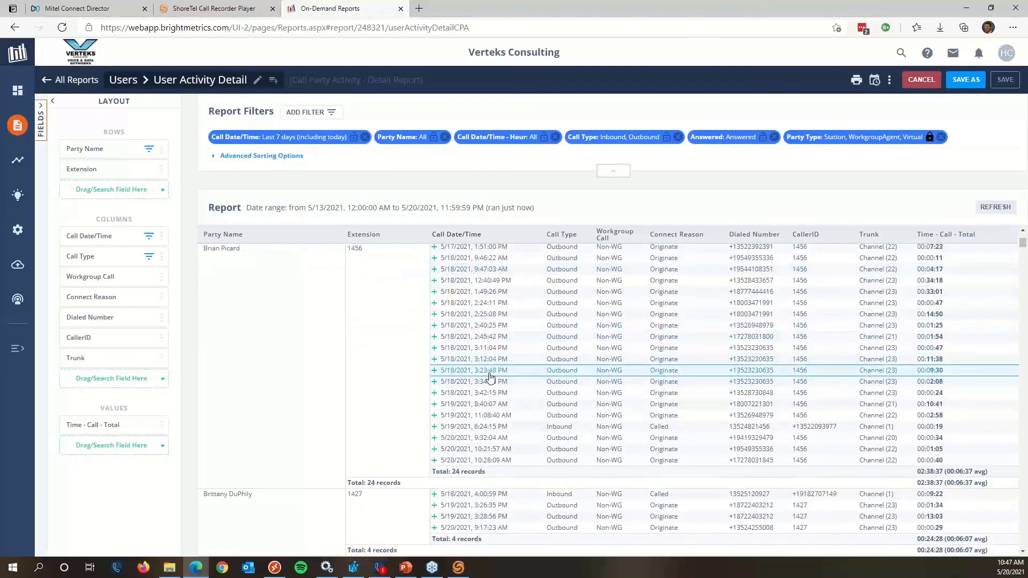
scroll(490, 377, "up", 1)
scroll(442, 371, "up", 1)
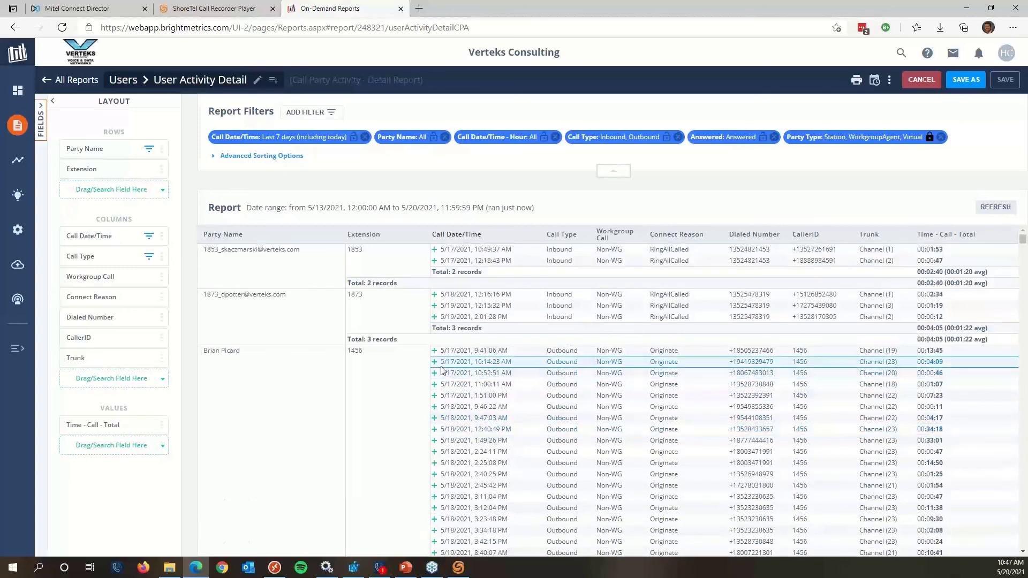
scroll(442, 371, "down", 1)
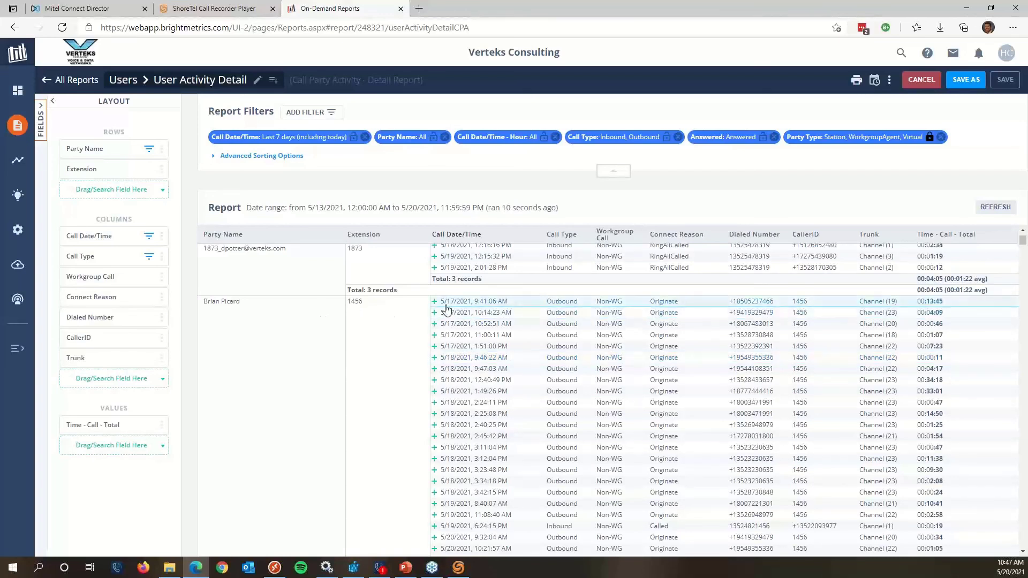
scroll(451, 332, "down", 1)
scroll(451, 335, "down", 1)
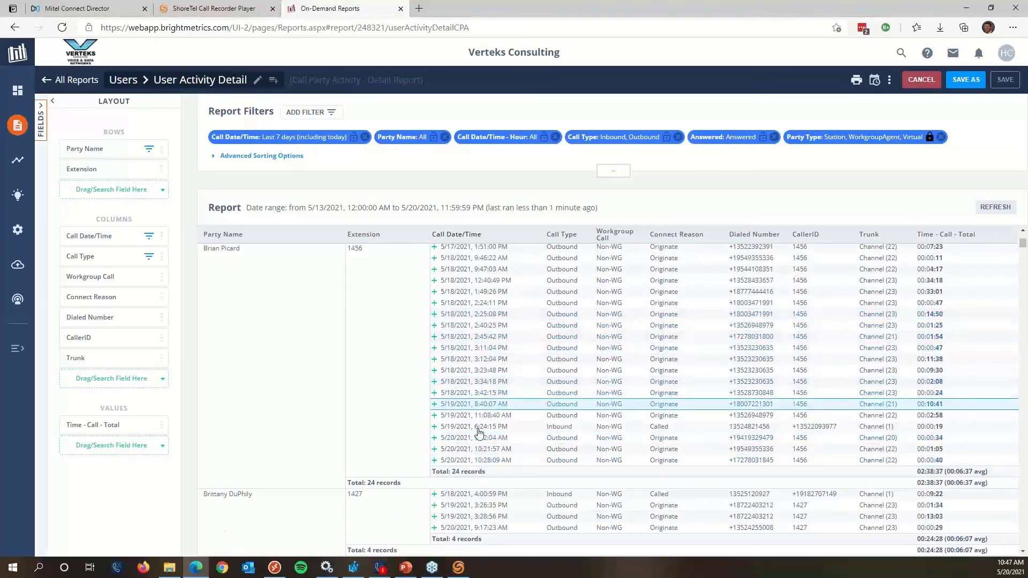
left_click(474, 462)
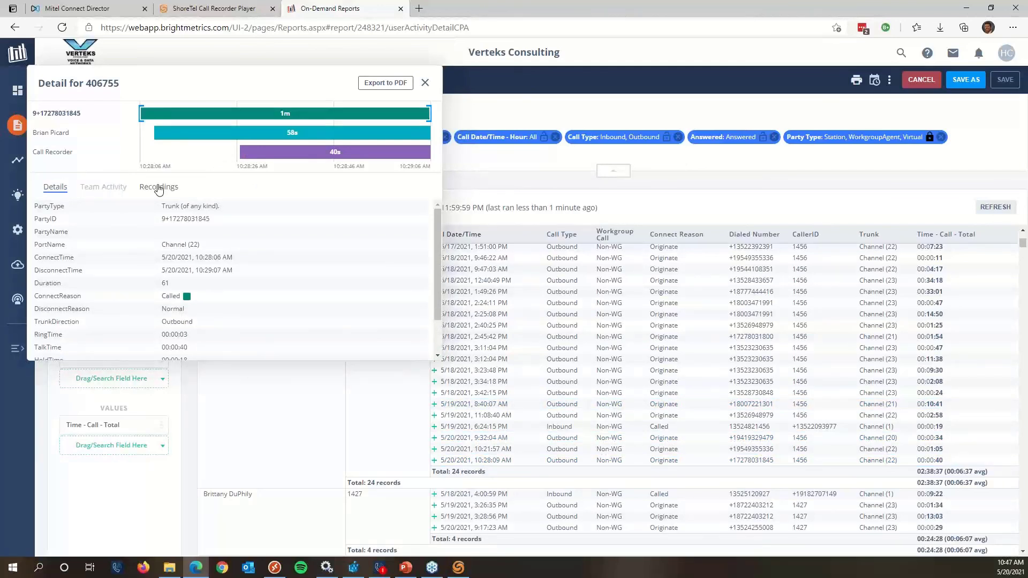
left_click(160, 191)
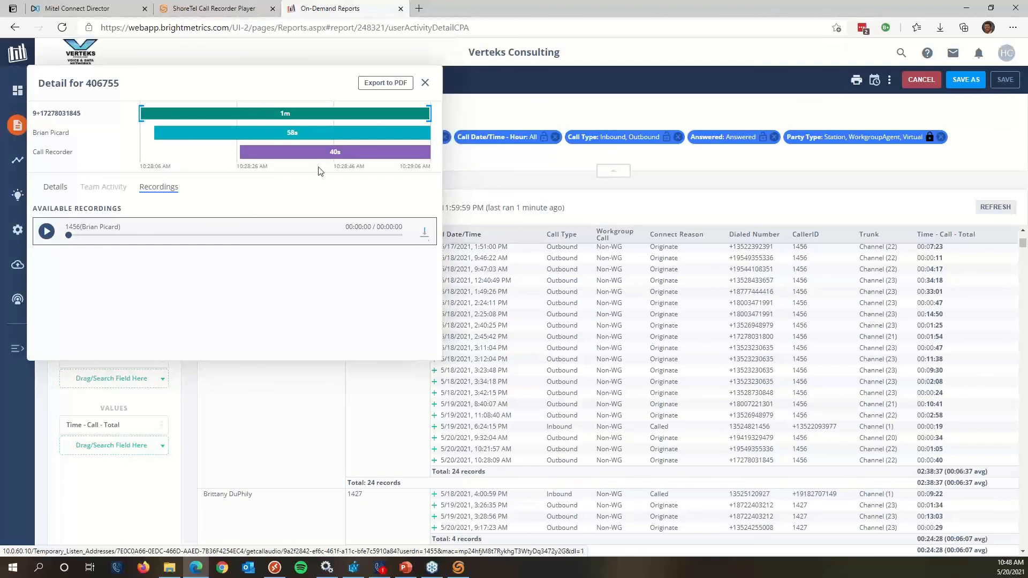
left_click(426, 83)
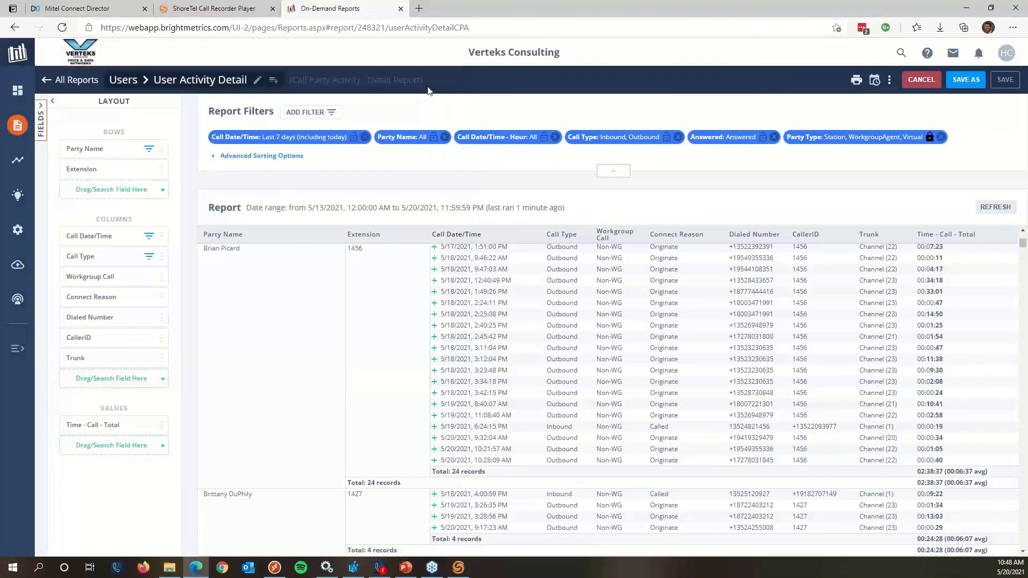
Check the Mitel Connect Director and ShoreTel Call Recorder Player pages, and switch to PowerPoint
left_click(116, 12)
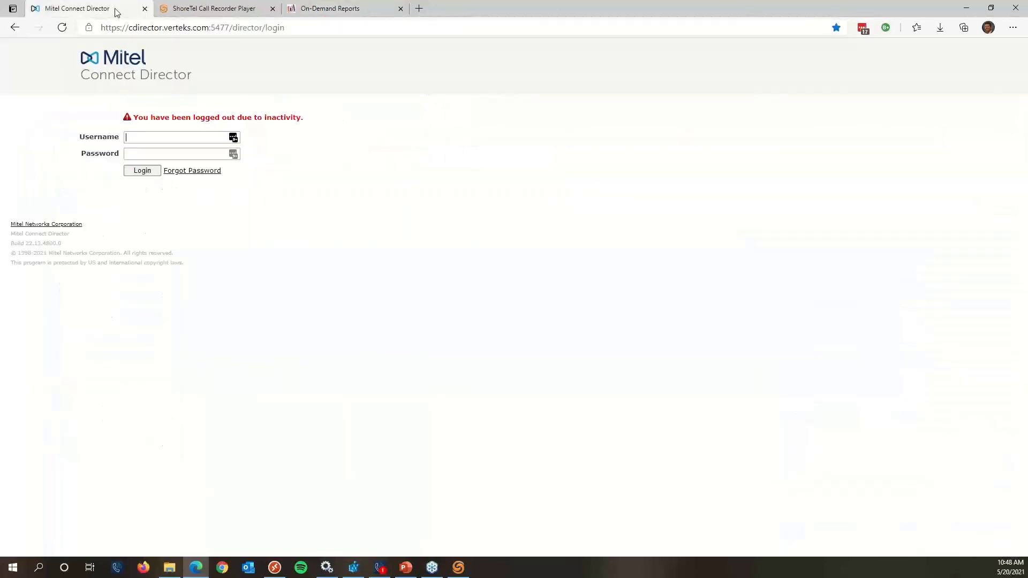
left_click(203, 11)
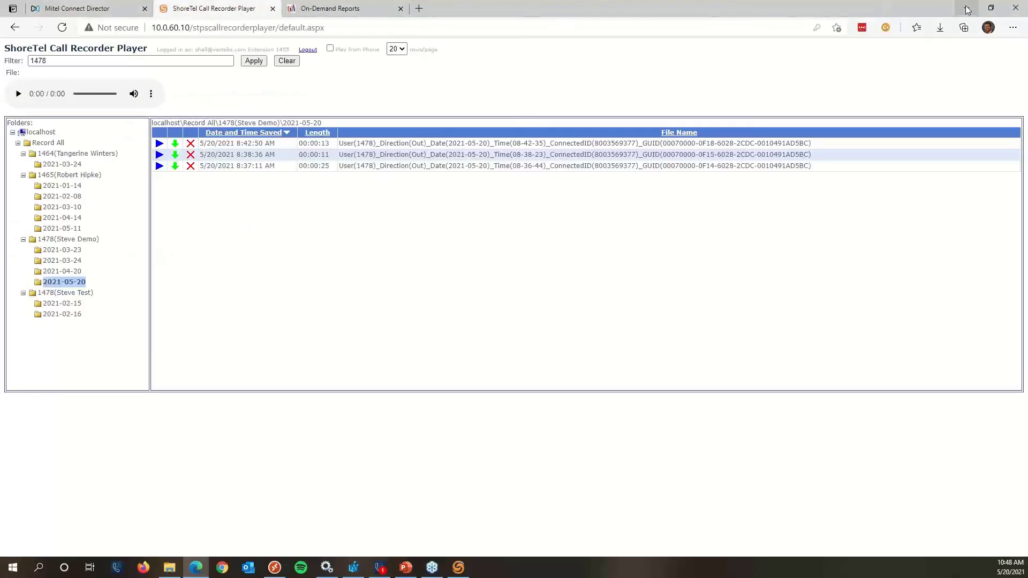
mouse_move(462, 568)
key("alt+Tab")
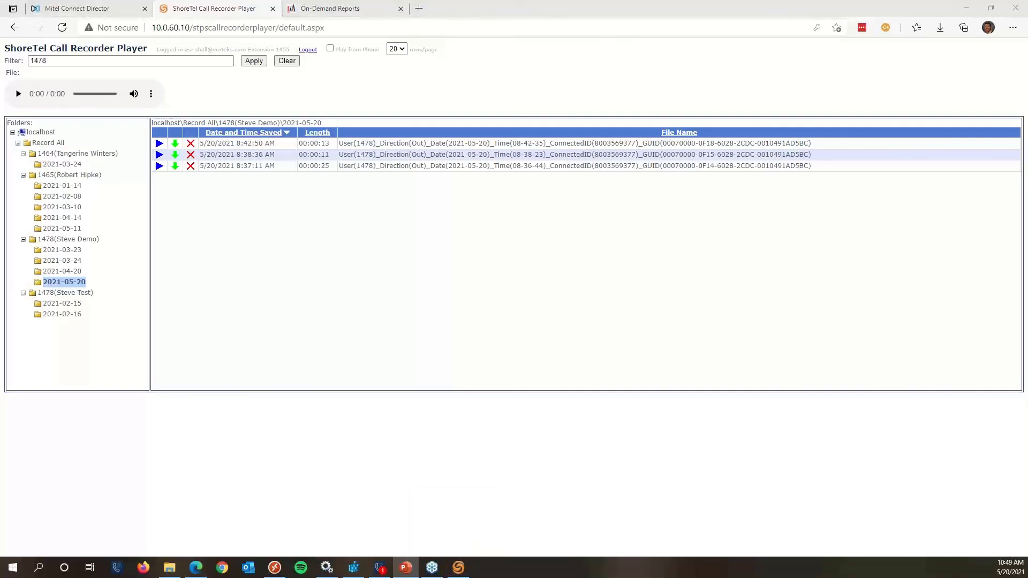